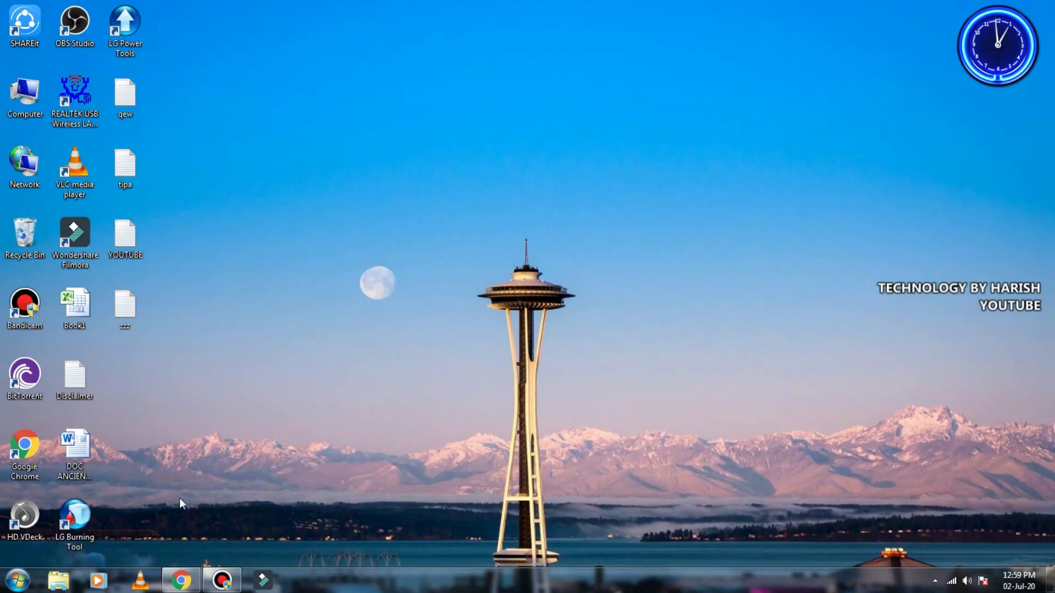
Step: Switch to the YouTube Studio channel analytics page in Chrome and open the vidIQ Competitors tool, ready for a channel ID
{"action": "left_click", "coordinate": [179, 577]}
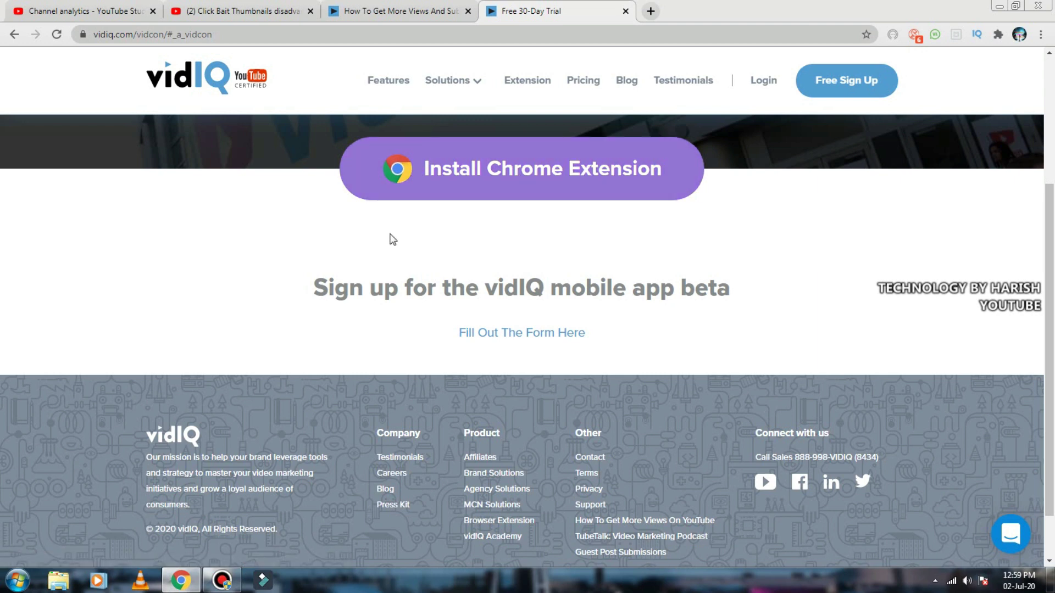
{"action": "left_click", "coordinate": [122, 6]}
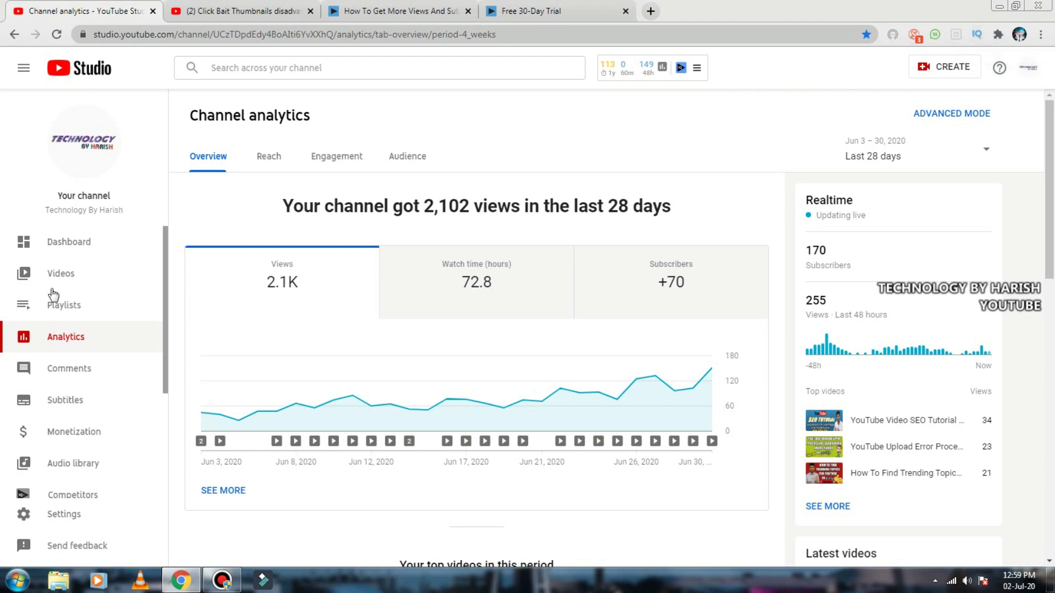
{"action": "scroll", "coordinate": [81, 334], "scroll_direction": "down", "scroll_amount": 1}
{"action": "scroll", "coordinate": [82, 352], "scroll_direction": "down", "scroll_amount": 1}
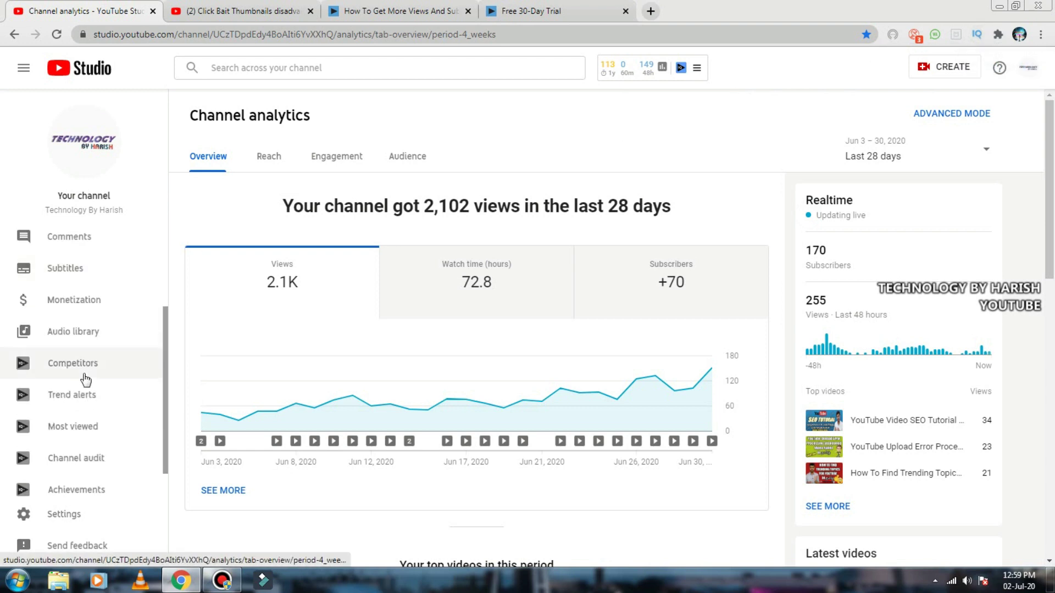
{"action": "scroll", "coordinate": [75, 363], "scroll_direction": "down", "scroll_amount": 1}
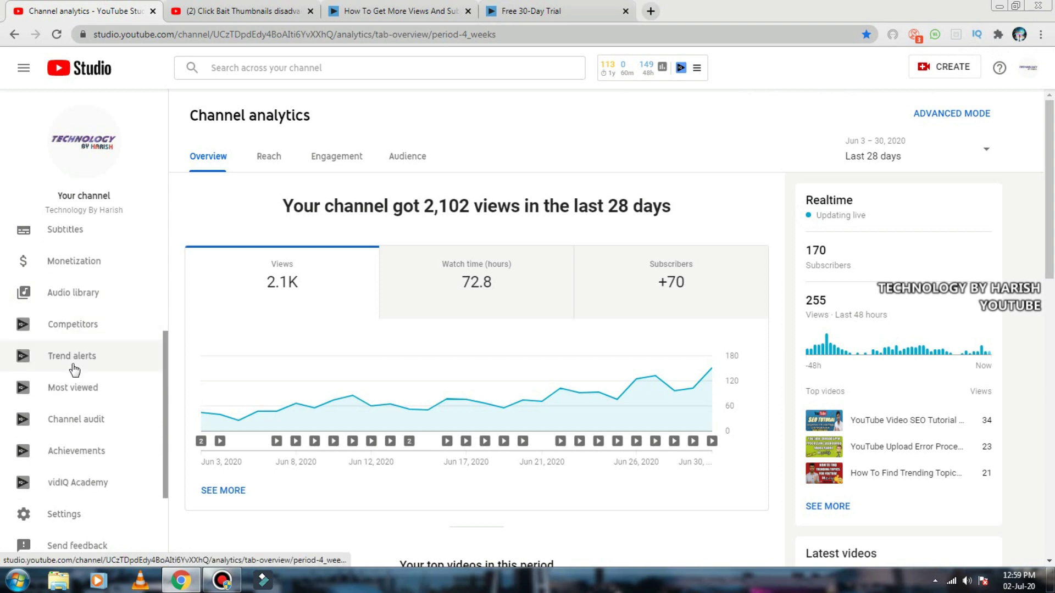
{"action": "left_click", "coordinate": [79, 327]}
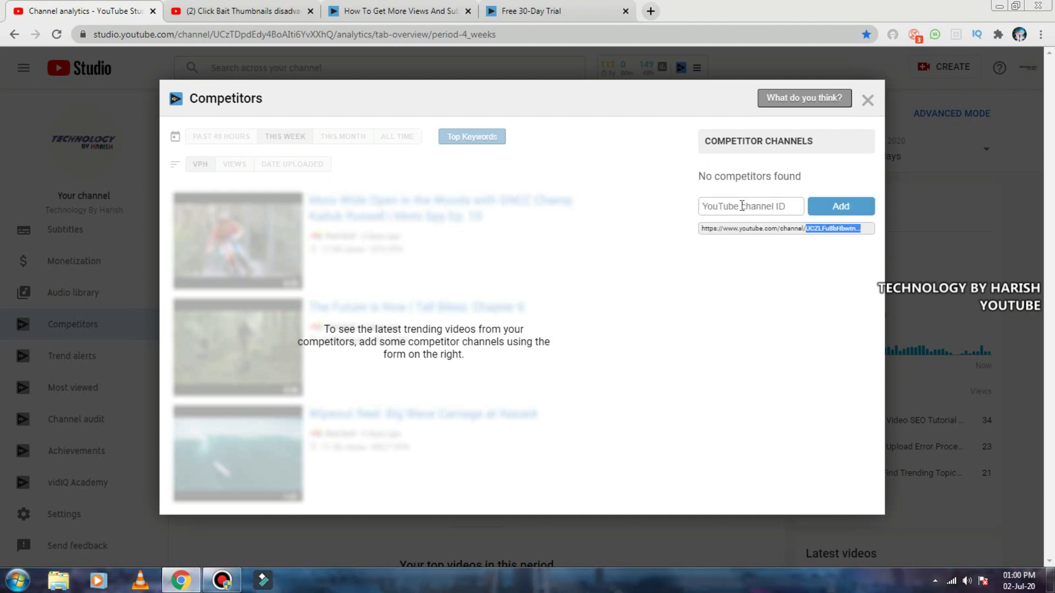
{"action": "left_click", "coordinate": [735, 204]}
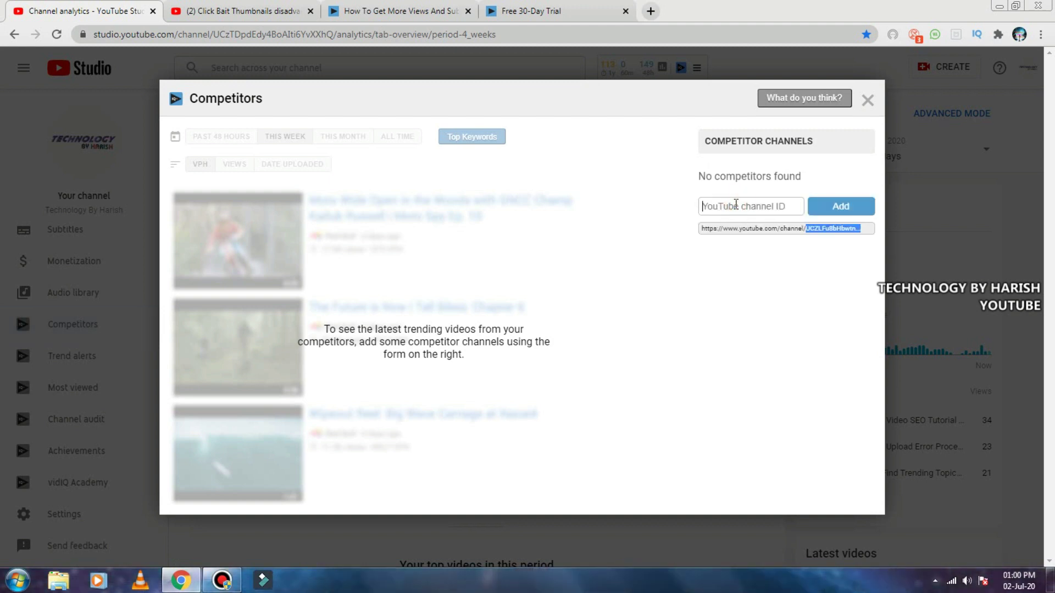
Step: From the Click Bait Thumbnails video page, open the Youtube free promoter in Tamil channel in a new browser tab and view it
{"action": "left_click", "coordinate": [253, 11]}
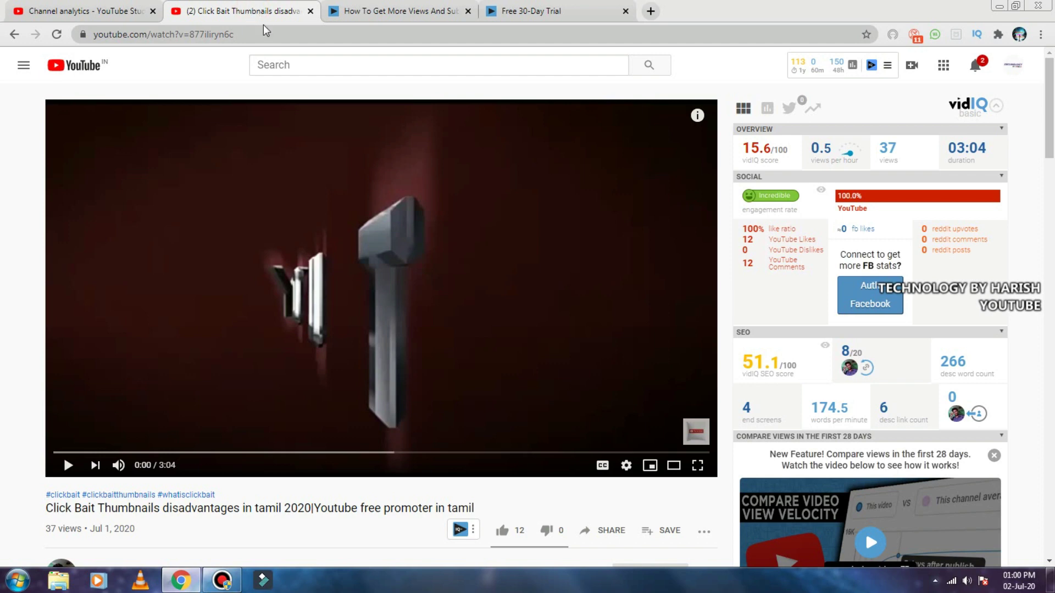
{"action": "scroll", "coordinate": [94, 348], "scroll_direction": "down", "scroll_amount": 2}
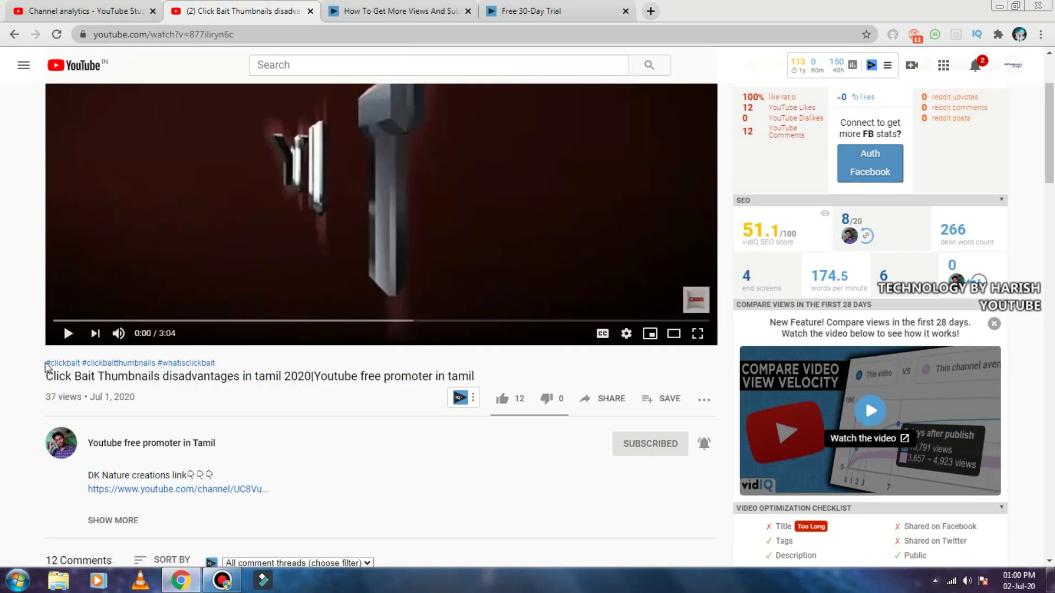
{"action": "right_click", "coordinate": [109, 443]}
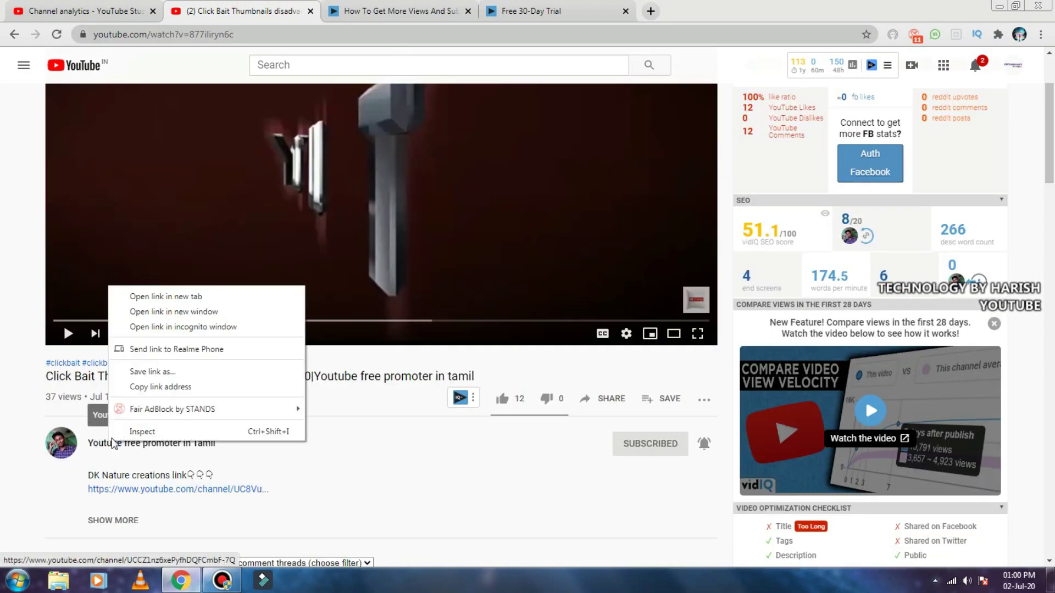
{"action": "left_click", "coordinate": [139, 296]}
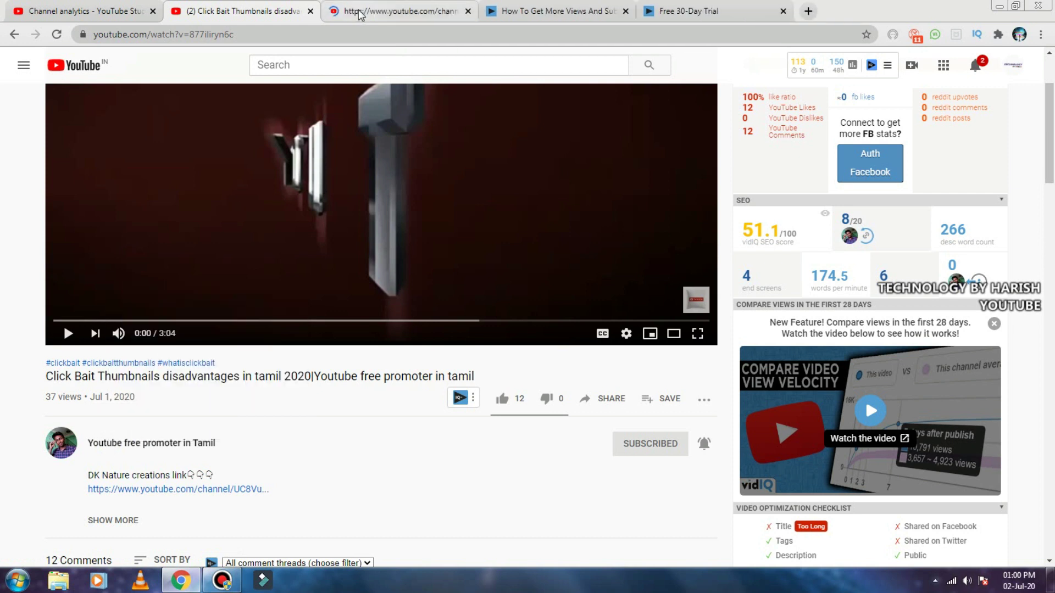
{"action": "left_click", "coordinate": [360, 12]}
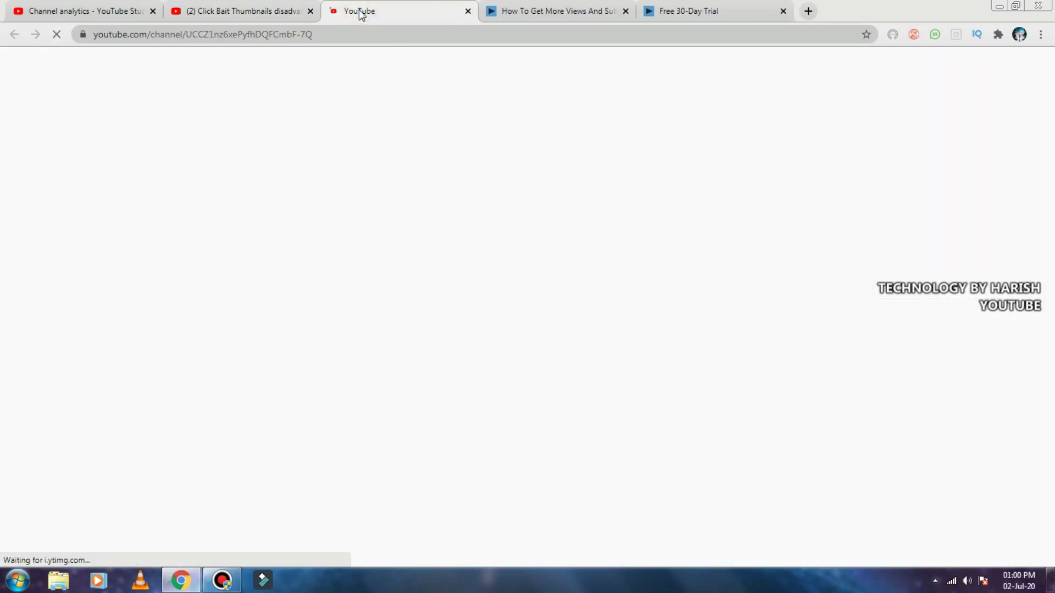
Step: Copy only the channel ID from the Youtube free promoter in Tamil channel's web address
{"action": "left_click", "coordinate": [236, 35]}
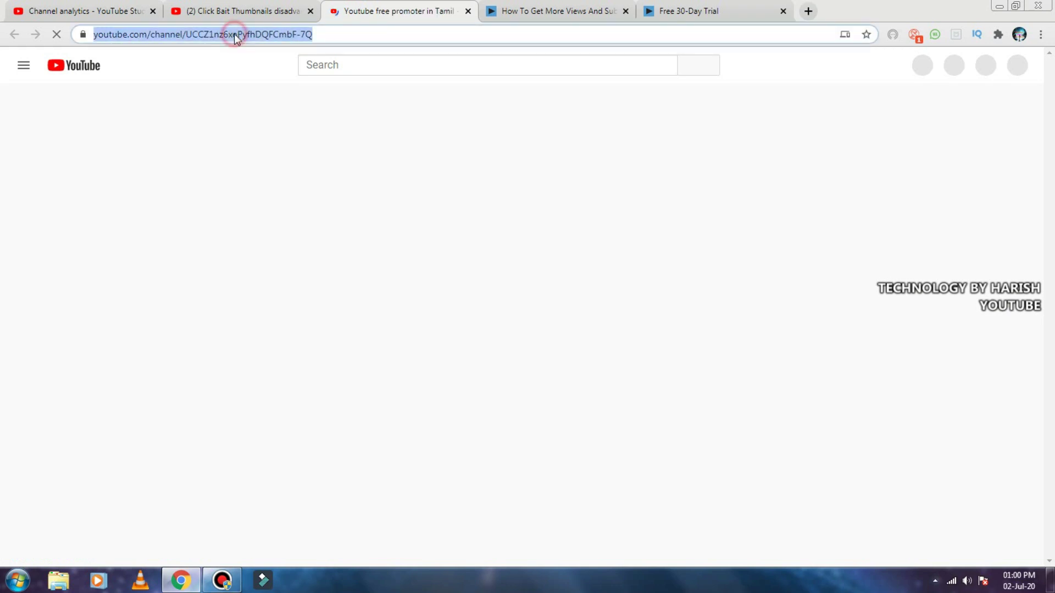
{"action": "left_click", "coordinate": [251, 34]}
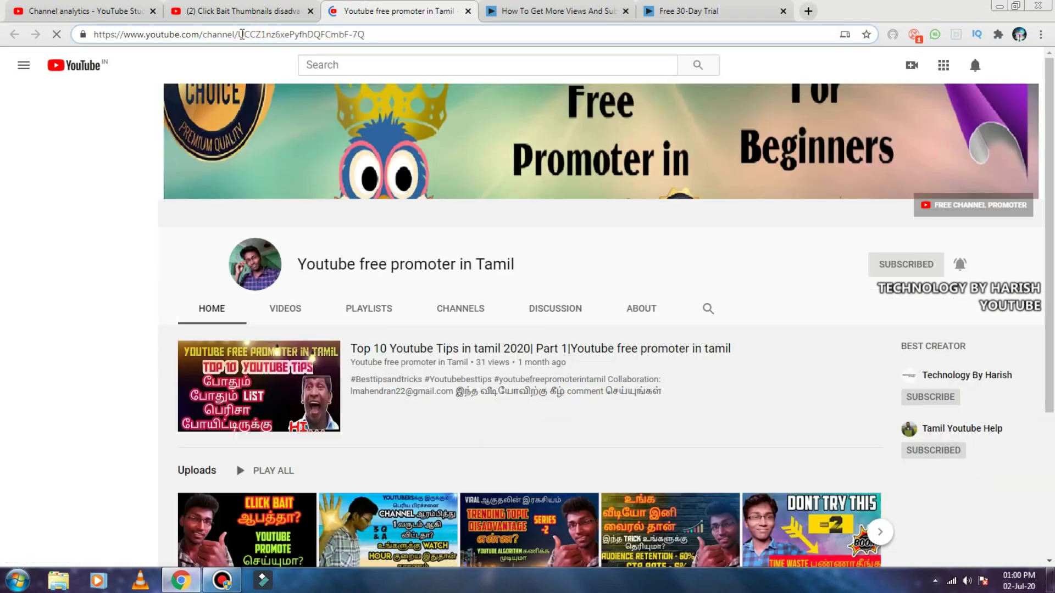
{"action": "left_click_drag", "start_coordinate": [239, 34], "coordinate": [383, 34]}
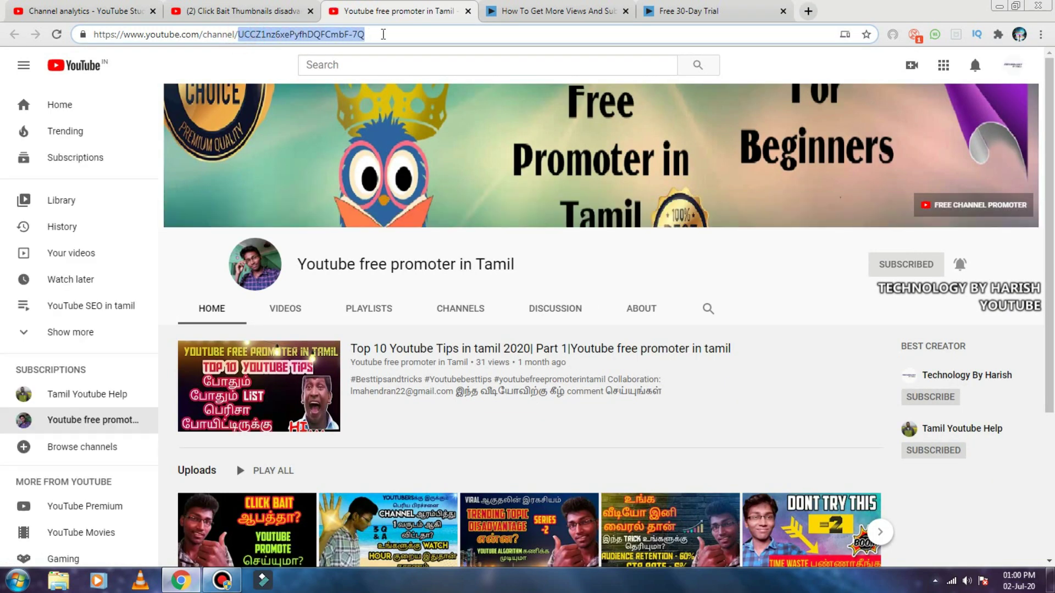
{"action": "right_click", "coordinate": [328, 35]}
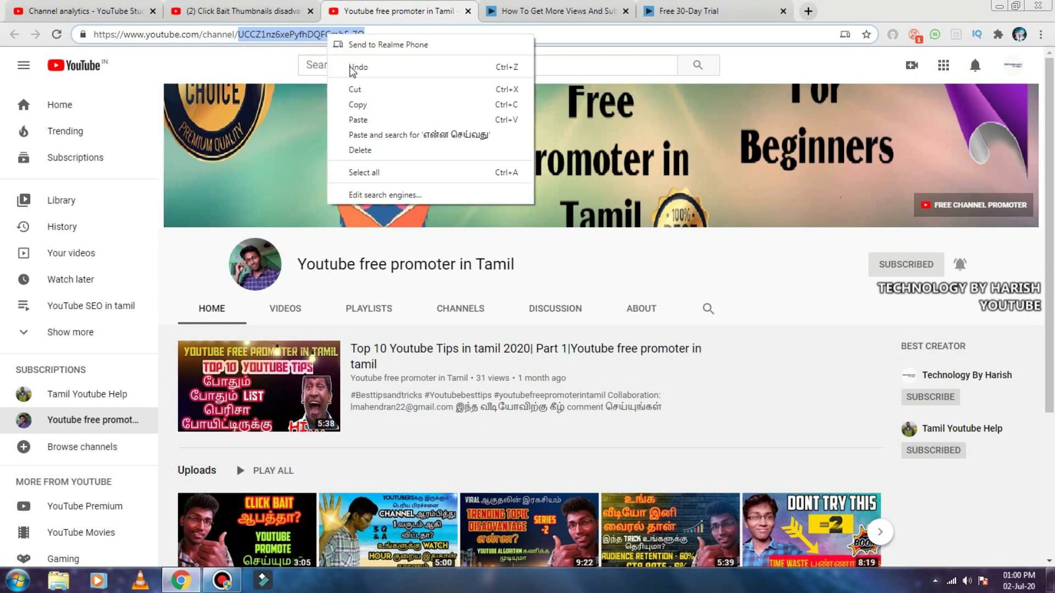
{"action": "left_click", "coordinate": [363, 105]}
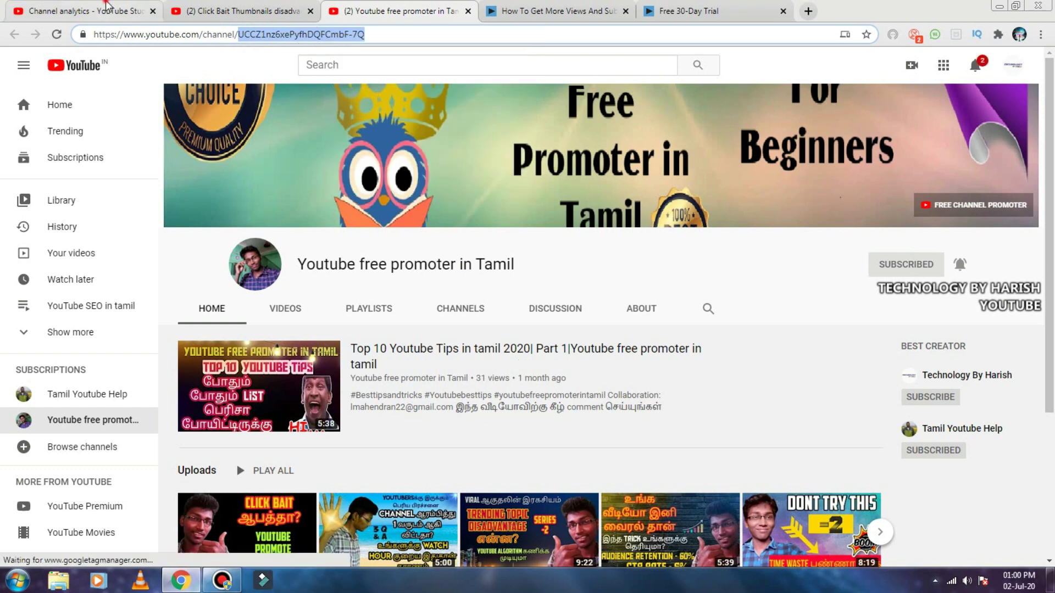
Step: Add the Youtube free promoter in Tamil channel as a vidIQ competitor using the copied channel ID
{"action": "left_click", "coordinate": [107, 11]}
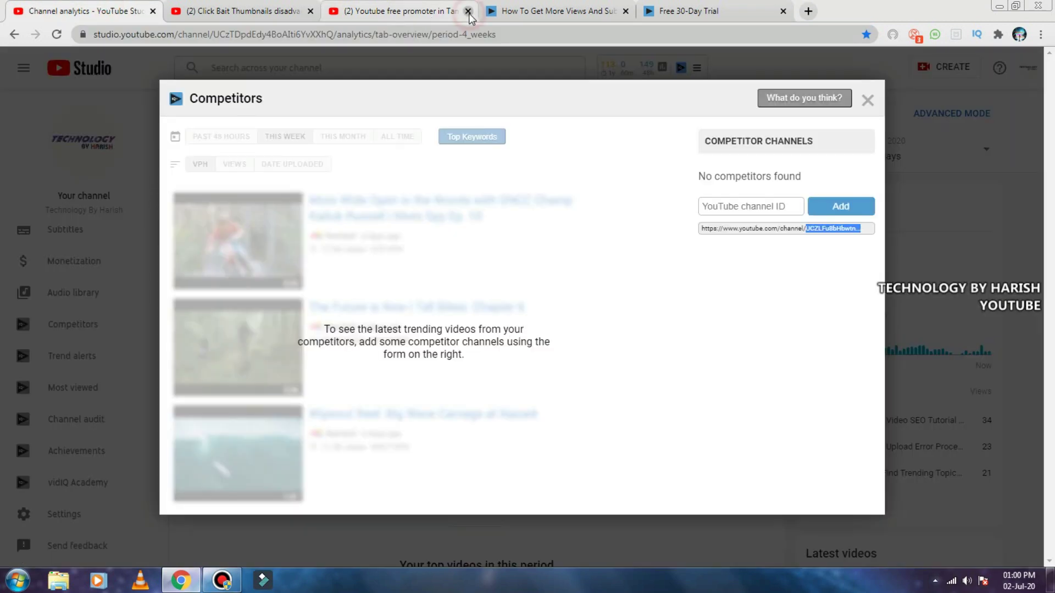
{"action": "right_click", "coordinate": [730, 205]}
{"action": "left_click", "coordinate": [760, 283]}
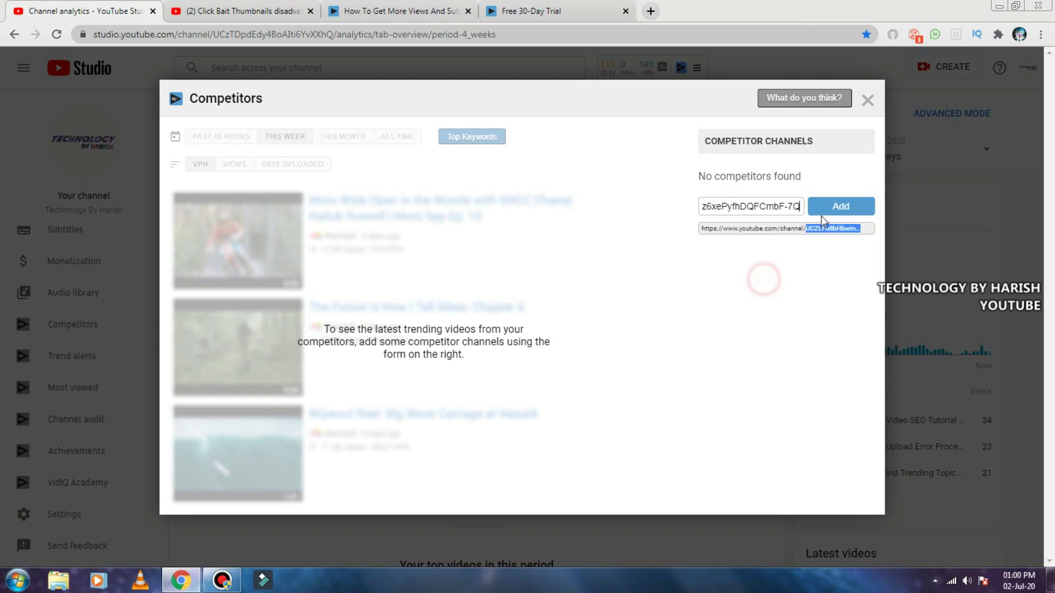
{"action": "left_click", "coordinate": [838, 208]}
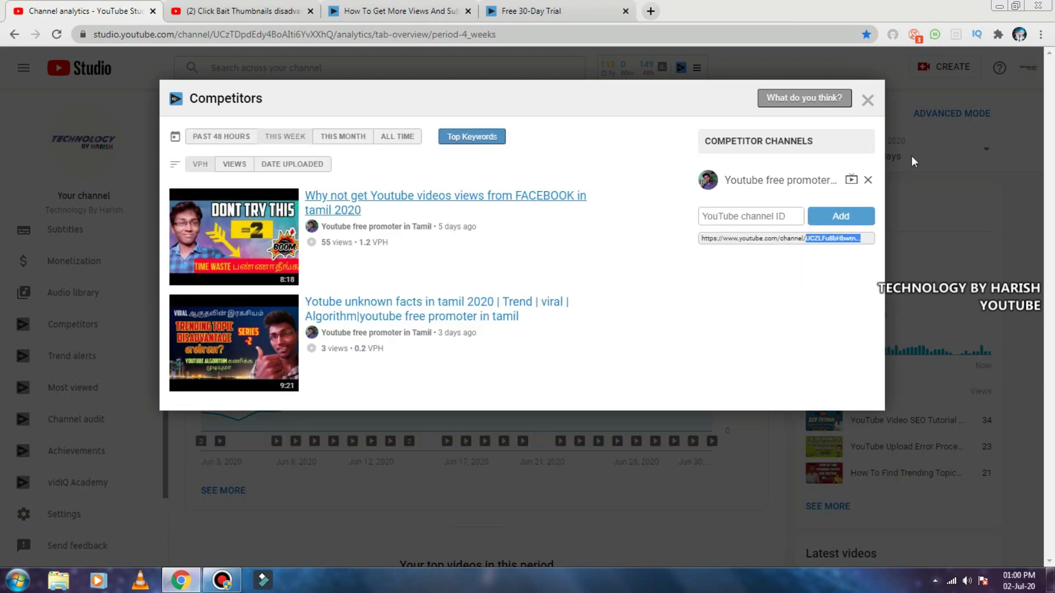
Step: Sort the competitor's videos by date uploaded, by views and by VPH to compare them
{"action": "left_click", "coordinate": [301, 164]}
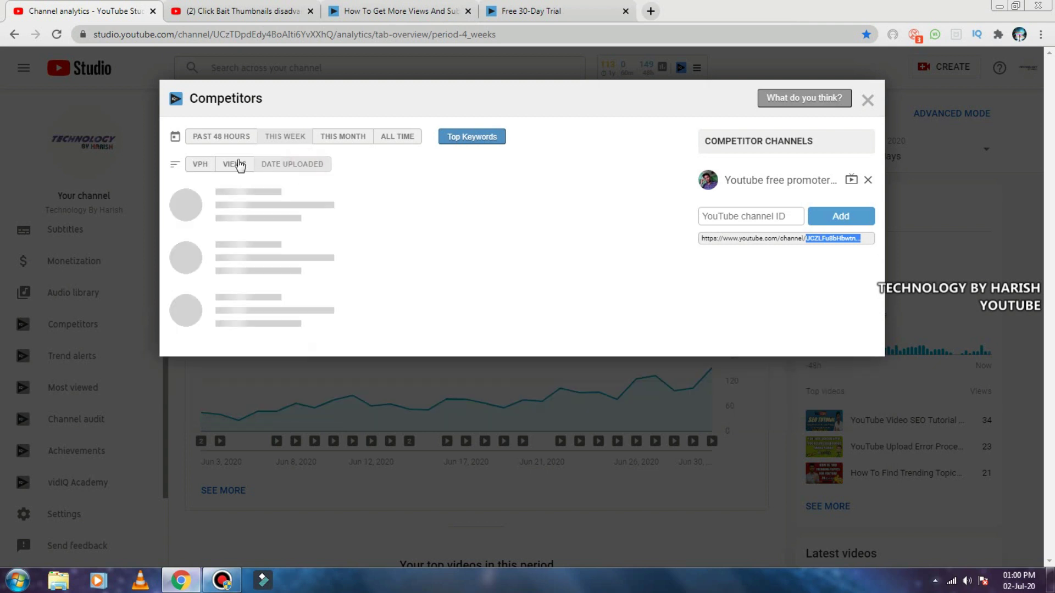
{"action": "left_click", "coordinate": [233, 163]}
{"action": "left_click", "coordinate": [198, 164]}
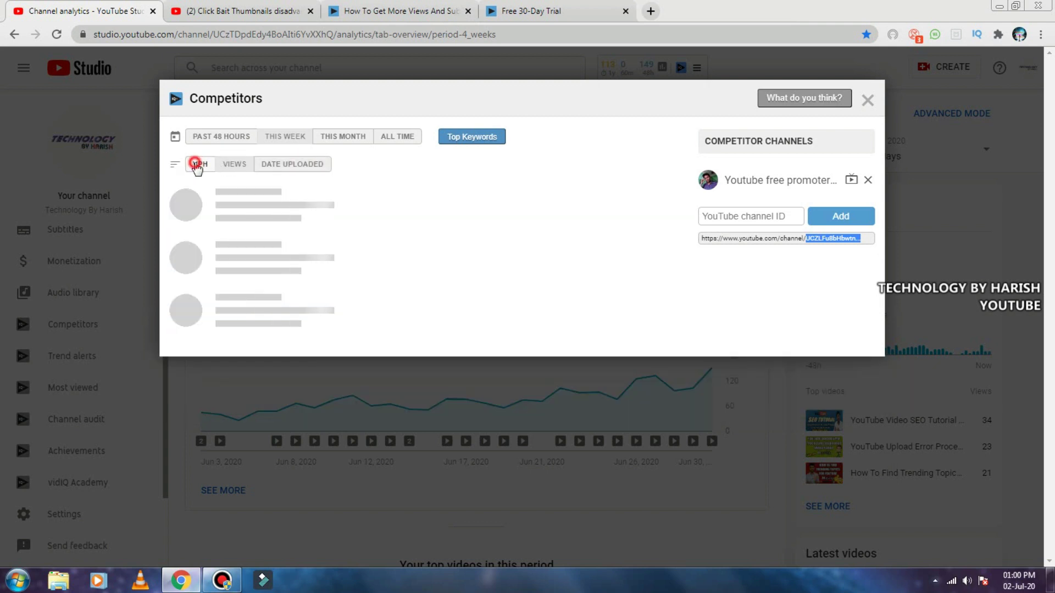
Step: Remove Youtube free promoter in Tamil from the competitor channels and close the Competitors window
{"action": "left_click", "coordinate": [871, 180]}
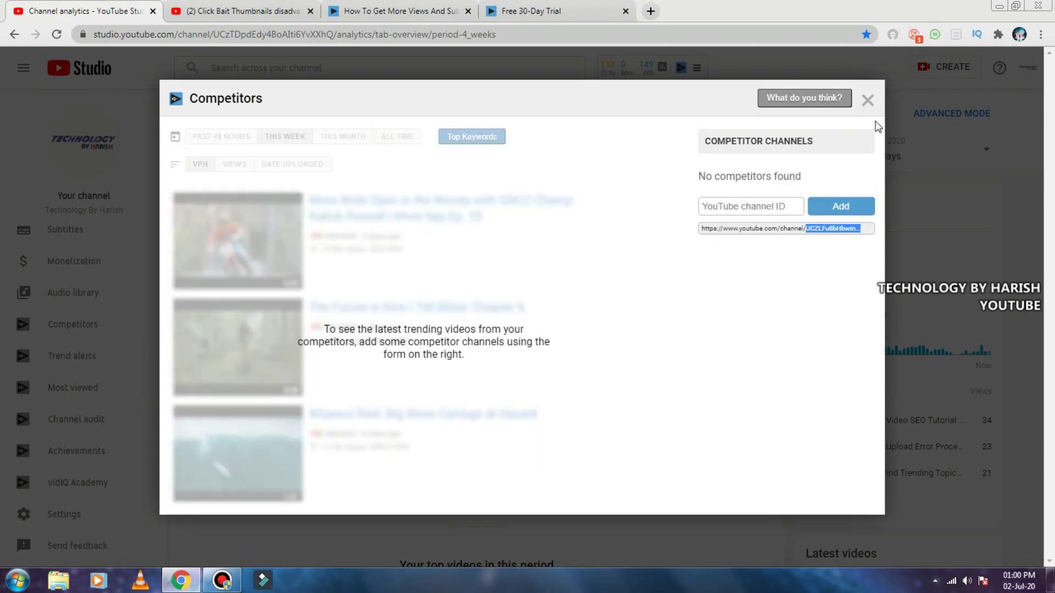
{"action": "left_click", "coordinate": [870, 101]}
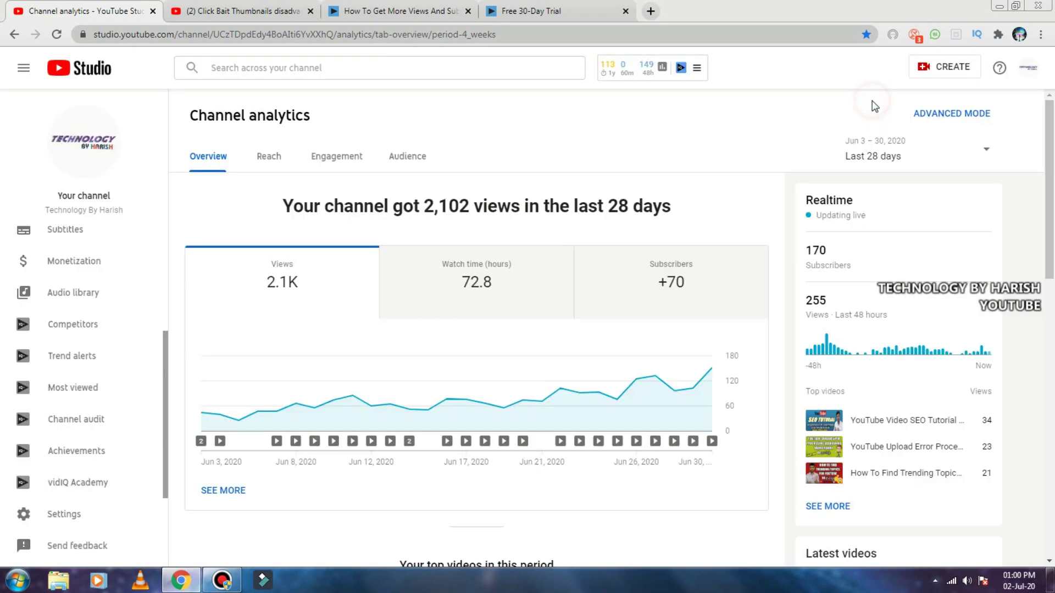
Step: Look at the vidIQ Trend alerts, cancel deleting "My alert", and close the window
{"action": "left_click", "coordinate": [67, 358]}
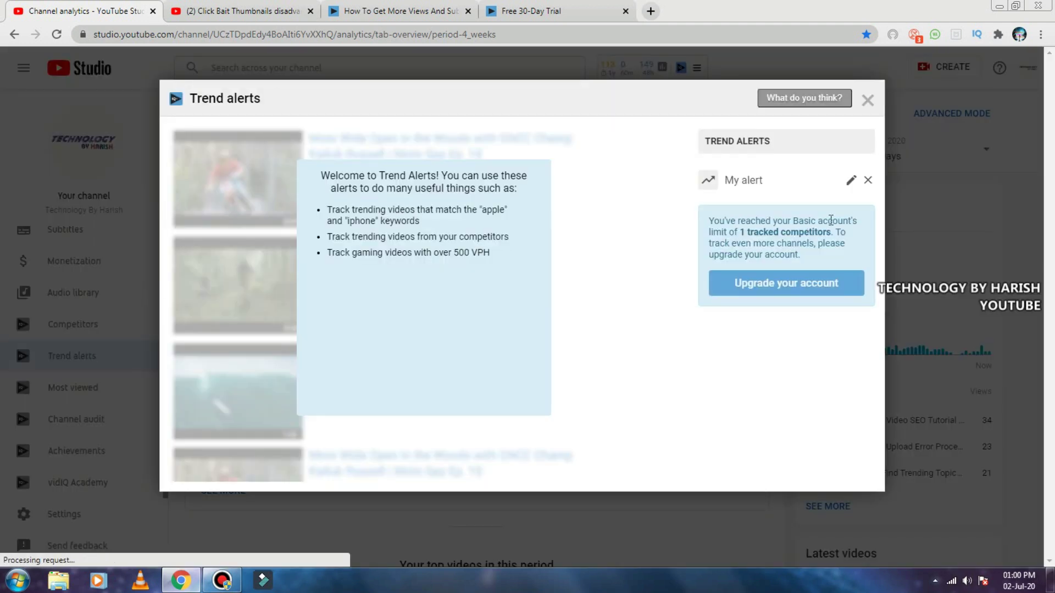
{"action": "left_click", "coordinate": [867, 179]}
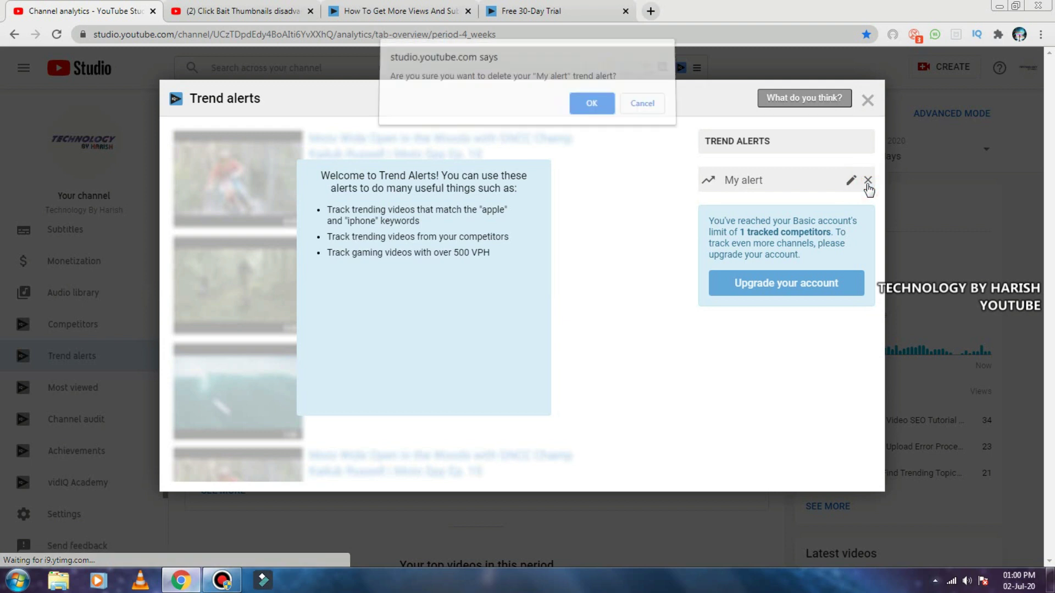
{"action": "left_click", "coordinate": [640, 109]}
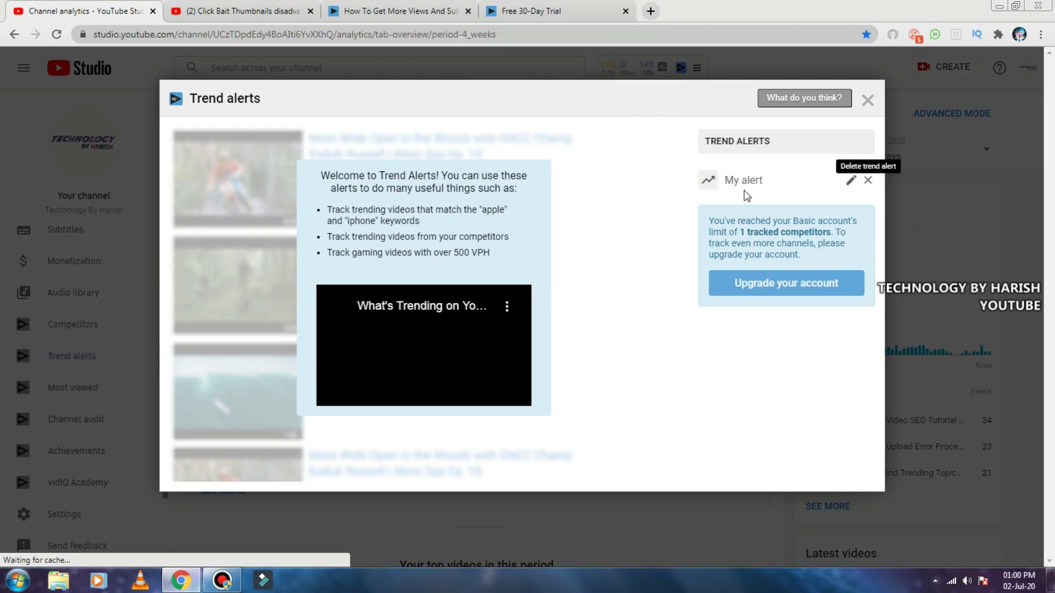
{"action": "left_click", "coordinate": [866, 103]}
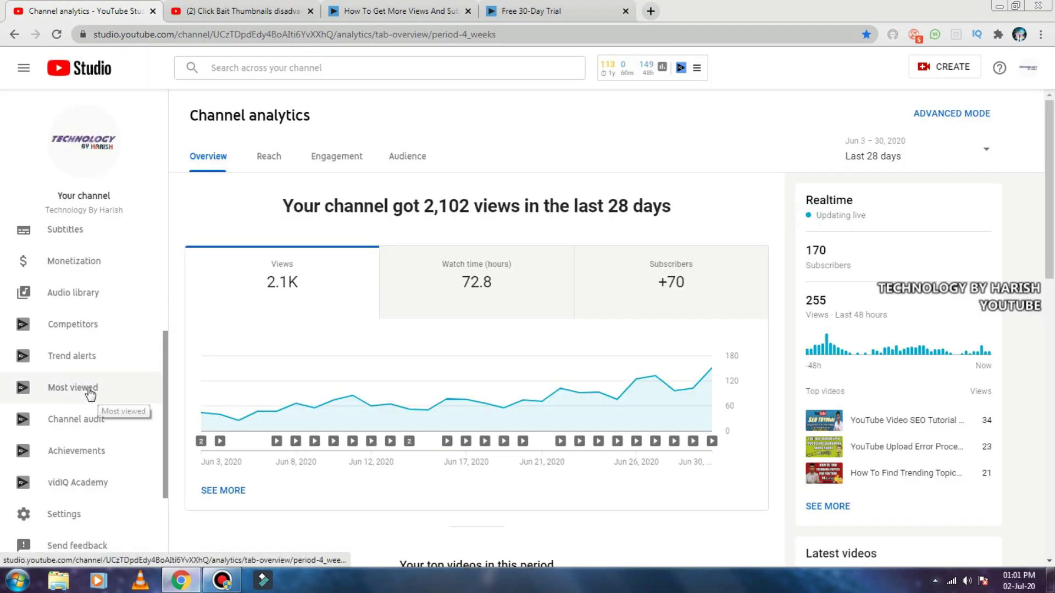
Step: Open the vidIQ Most Viewed list and examine this week's videos with their views, engagement rates, vidIQ scores and VPH
{"action": "left_click", "coordinate": [110, 388]}
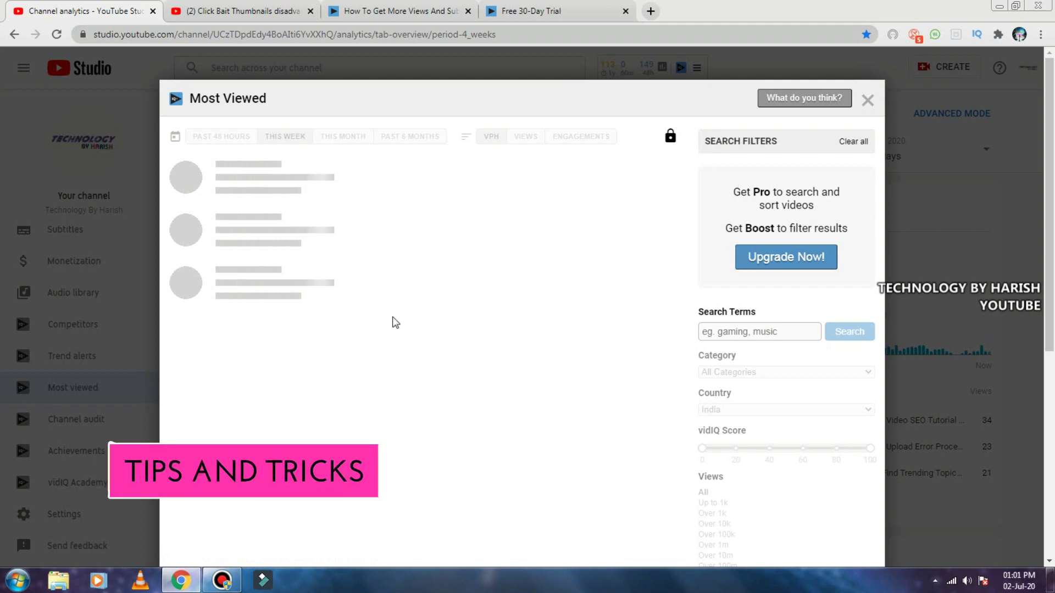
{"action": "scroll", "coordinate": [397, 298], "scroll_direction": "down", "scroll_amount": 4}
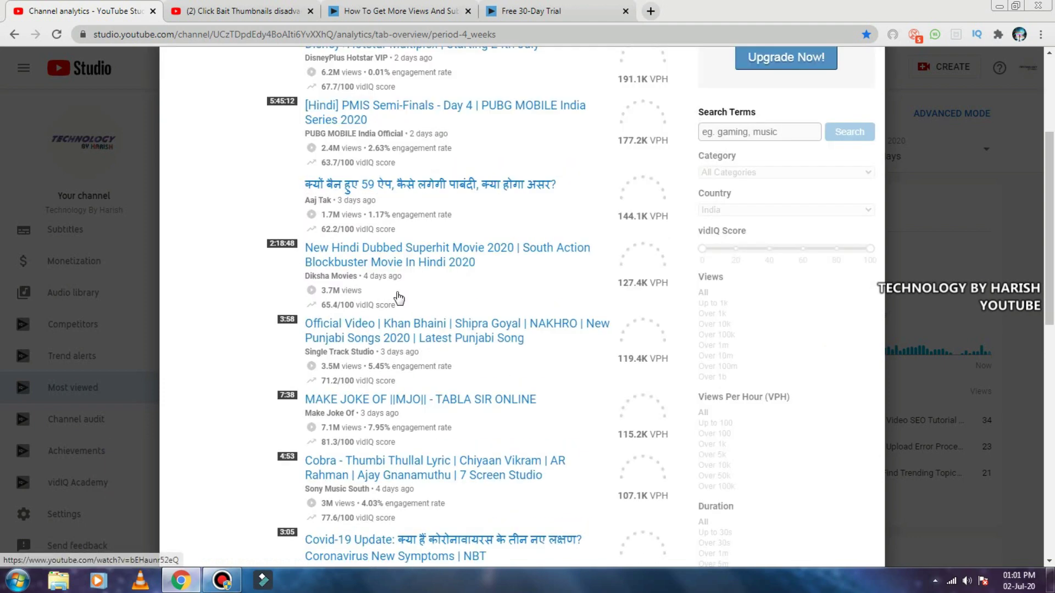
{"action": "scroll", "coordinate": [430, 273], "scroll_direction": "down", "scroll_amount": 3}
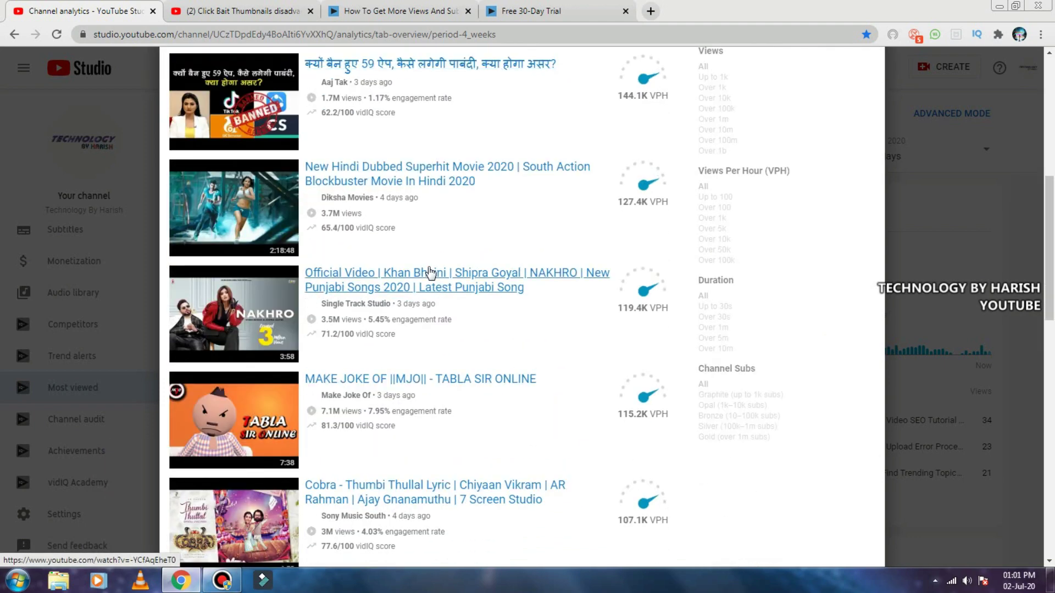
{"action": "scroll", "coordinate": [430, 273], "scroll_direction": "down", "scroll_amount": 5}
{"action": "scroll", "coordinate": [430, 273], "scroll_direction": "down", "scroll_amount": 2}
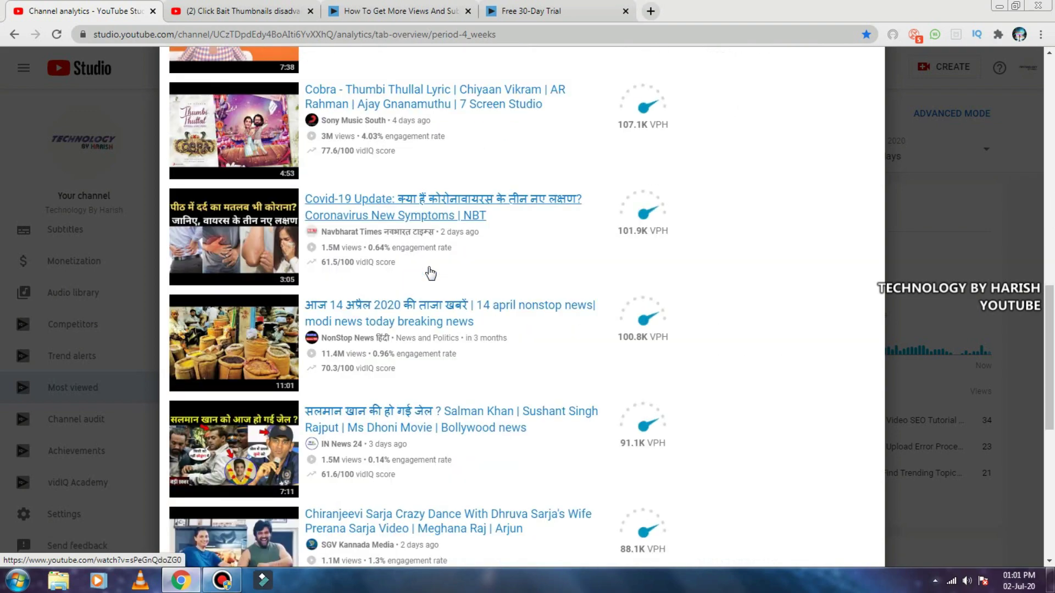
{"action": "scroll", "coordinate": [430, 273], "scroll_direction": "up", "scroll_amount": 7}
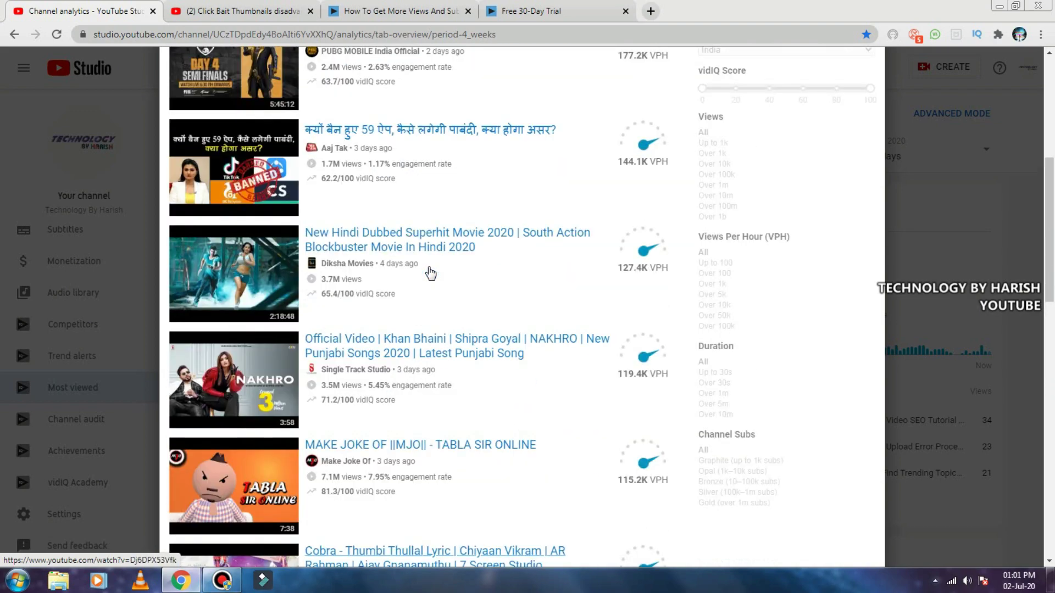
{"action": "scroll", "coordinate": [430, 273], "scroll_direction": "up", "scroll_amount": 3}
{"action": "scroll", "coordinate": [430, 273], "scroll_direction": "up", "scroll_amount": 2}
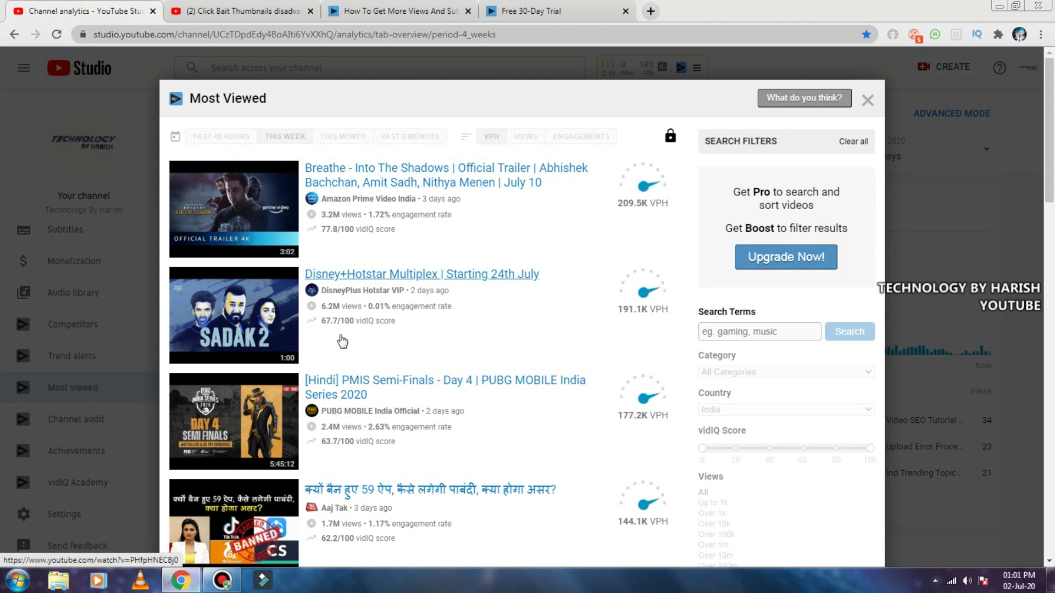
{"action": "scroll", "coordinate": [342, 341], "scroll_direction": "down", "scroll_amount": 6}
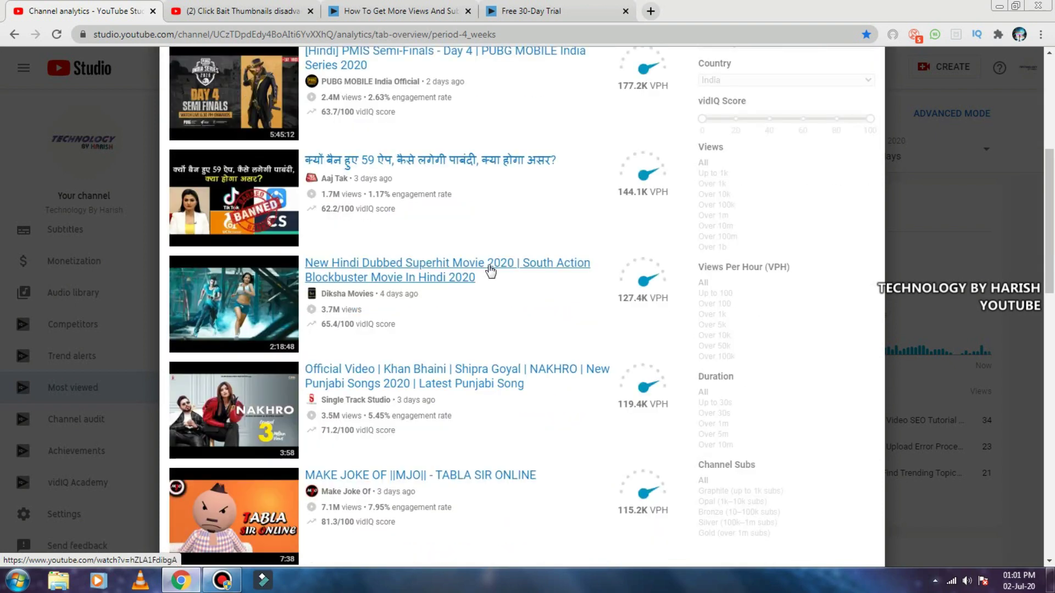
{"action": "scroll", "coordinate": [491, 271], "scroll_direction": "up", "scroll_amount": 6}
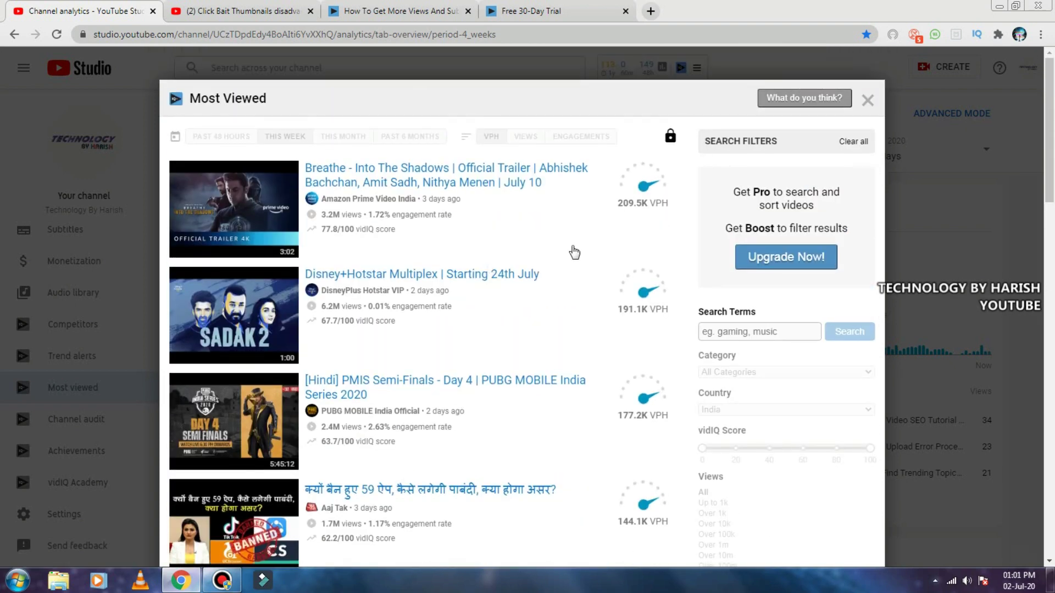
Step: Replace Most Viewed with the vidIQ Channel Audit and examine Content to Double Down On, including watch time, retention, search terms and click rates
{"action": "left_click", "coordinate": [868, 100]}
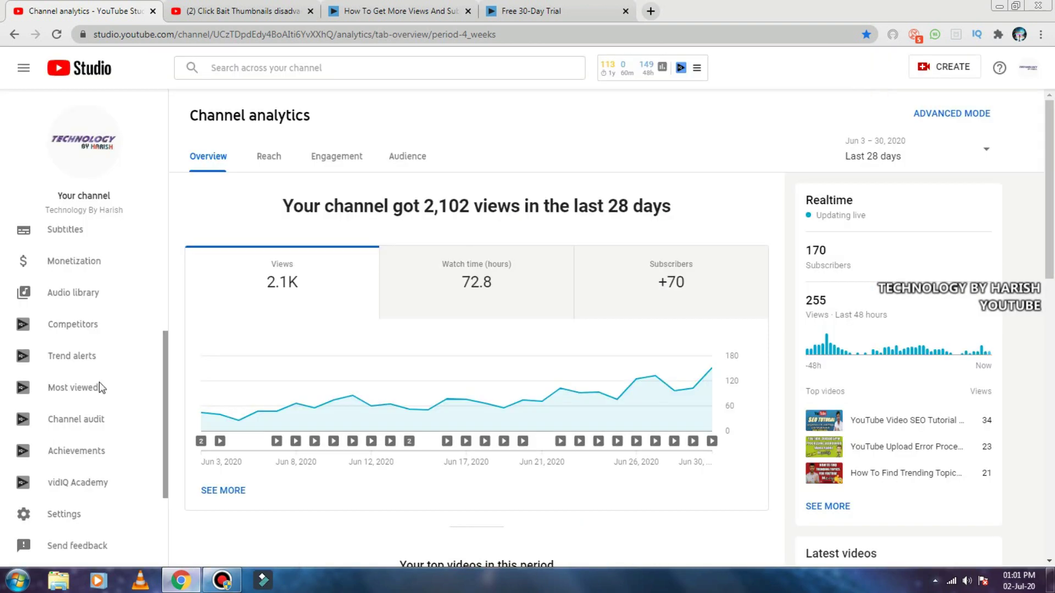
{"action": "left_click", "coordinate": [85, 421]}
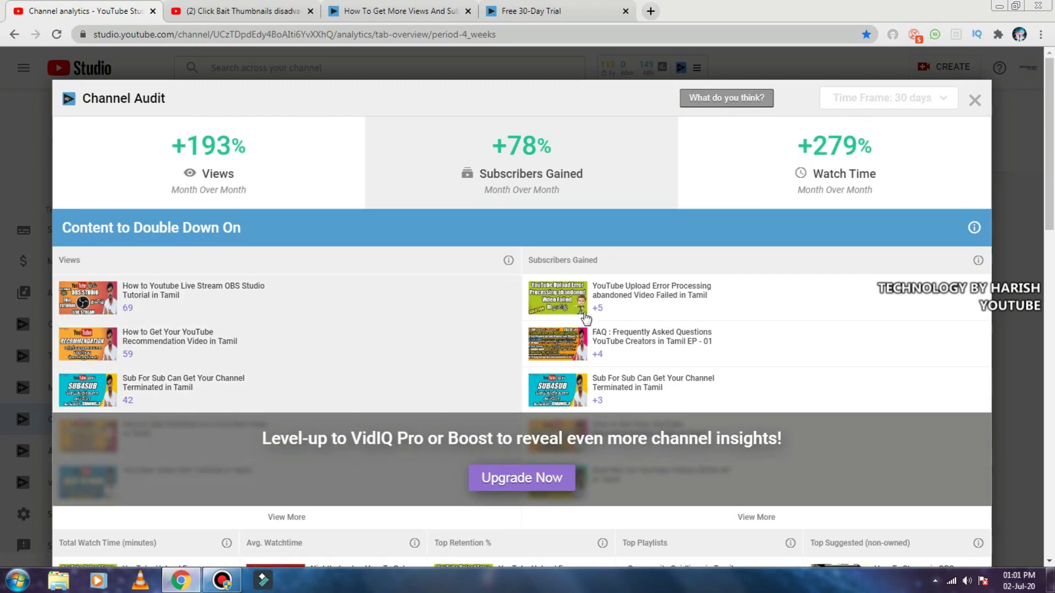
{"action": "scroll", "coordinate": [128, 226], "scroll_direction": "down", "scroll_amount": 1}
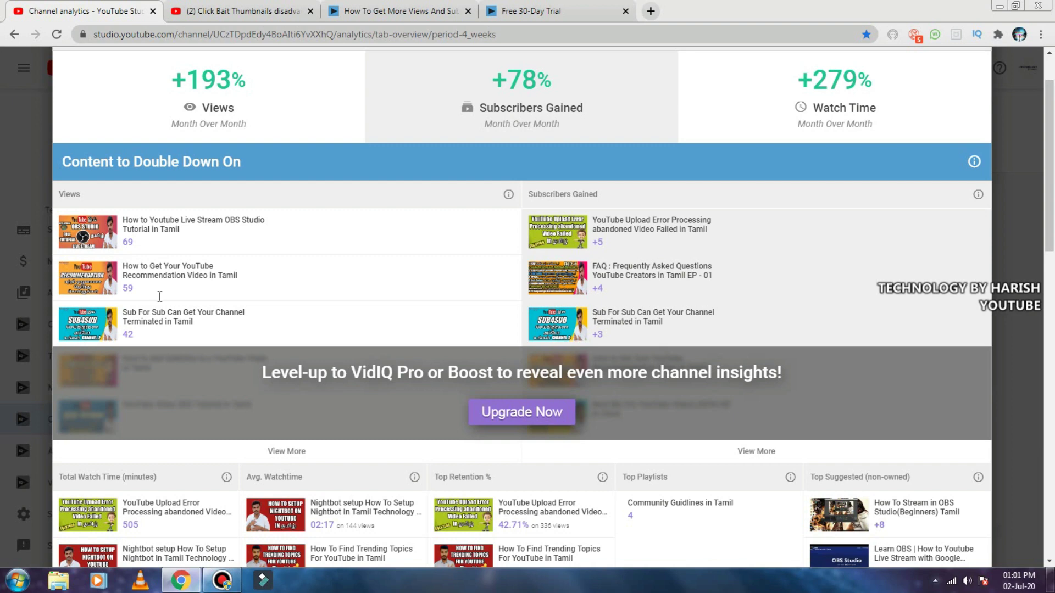
{"action": "scroll", "coordinate": [159, 296], "scroll_direction": "down", "scroll_amount": 3}
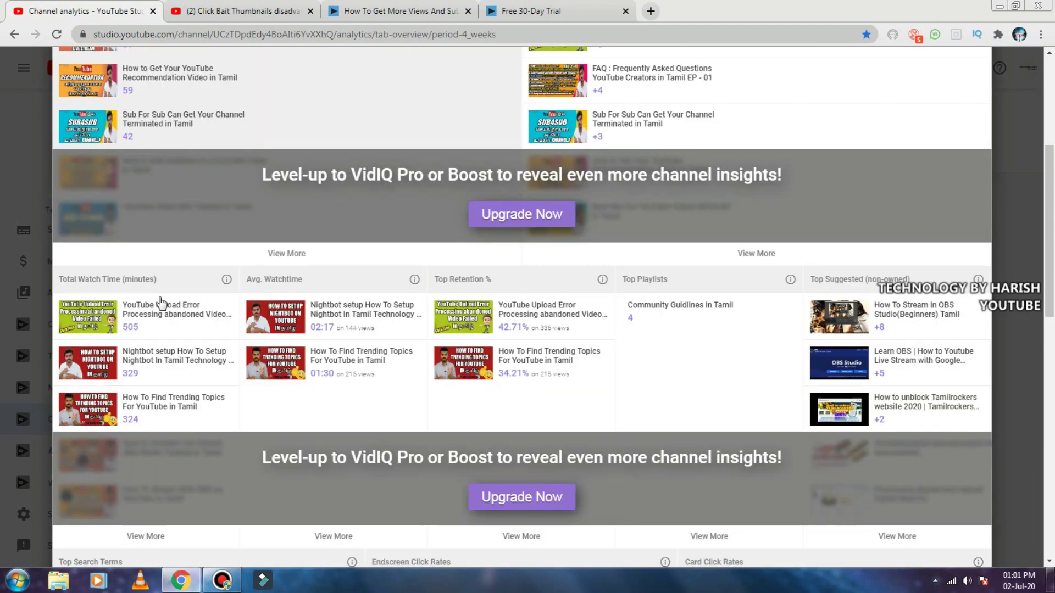
{"action": "scroll", "coordinate": [155, 297], "scroll_direction": "down", "scroll_amount": 1}
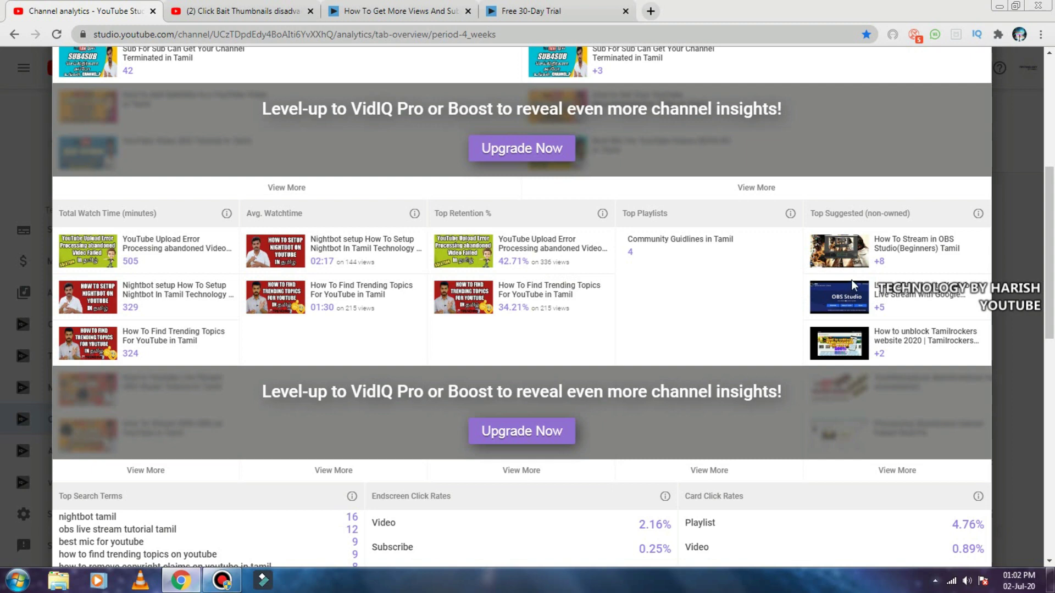
{"action": "scroll", "coordinate": [853, 284], "scroll_direction": "down", "scroll_amount": 1}
{"action": "scroll", "coordinate": [853, 283], "scroll_direction": "down", "scroll_amount": 4}
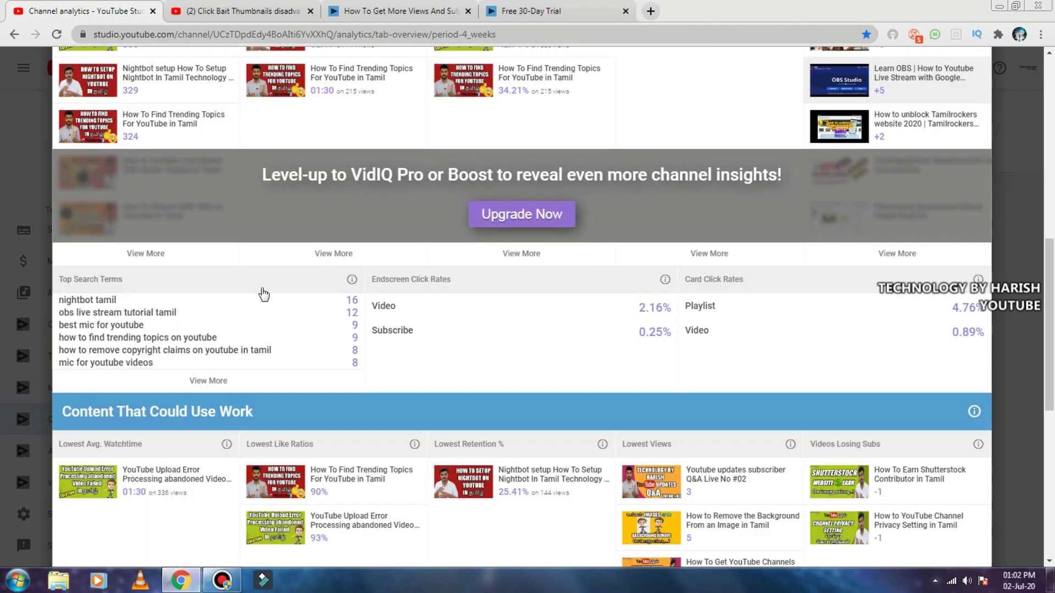
{"action": "scroll", "coordinate": [165, 278], "scroll_direction": "down", "scroll_amount": 1}
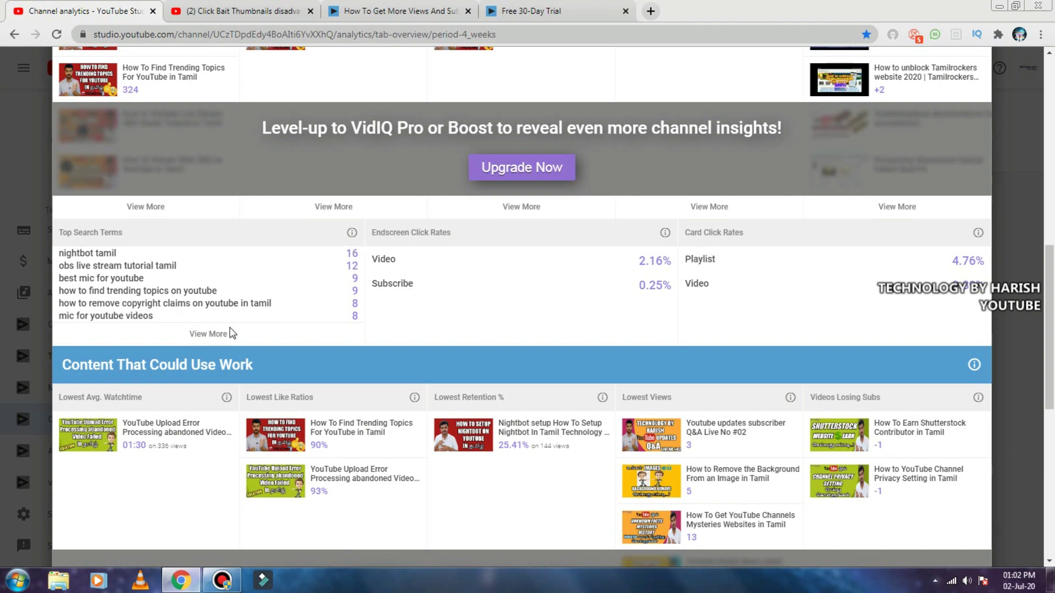
Step: Examine the audit's Content That Could Use Work, the 30-day average metrics and the Items to Improve Upon
{"action": "scroll", "coordinate": [139, 365], "scroll_direction": "down", "scroll_amount": 3}
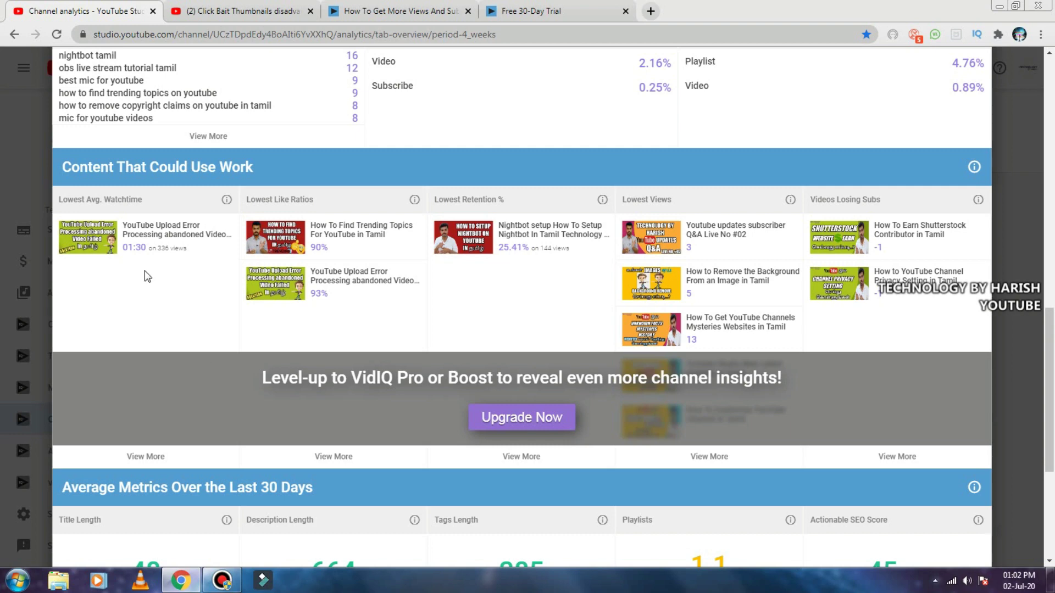
{"action": "left_click", "coordinate": [140, 220]}
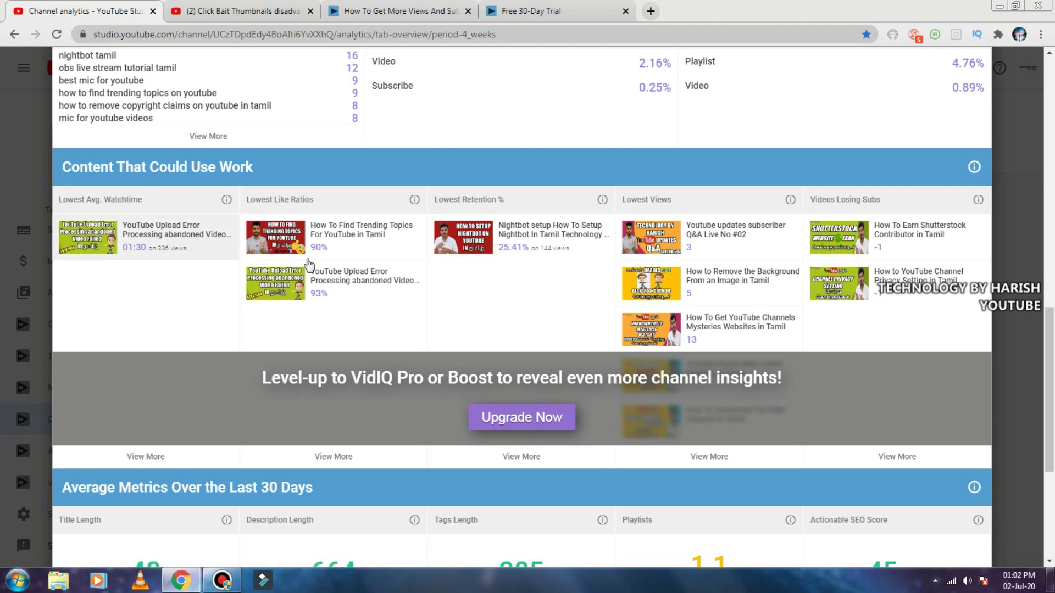
{"action": "scroll", "coordinate": [295, 269], "scroll_direction": "down", "scroll_amount": 4}
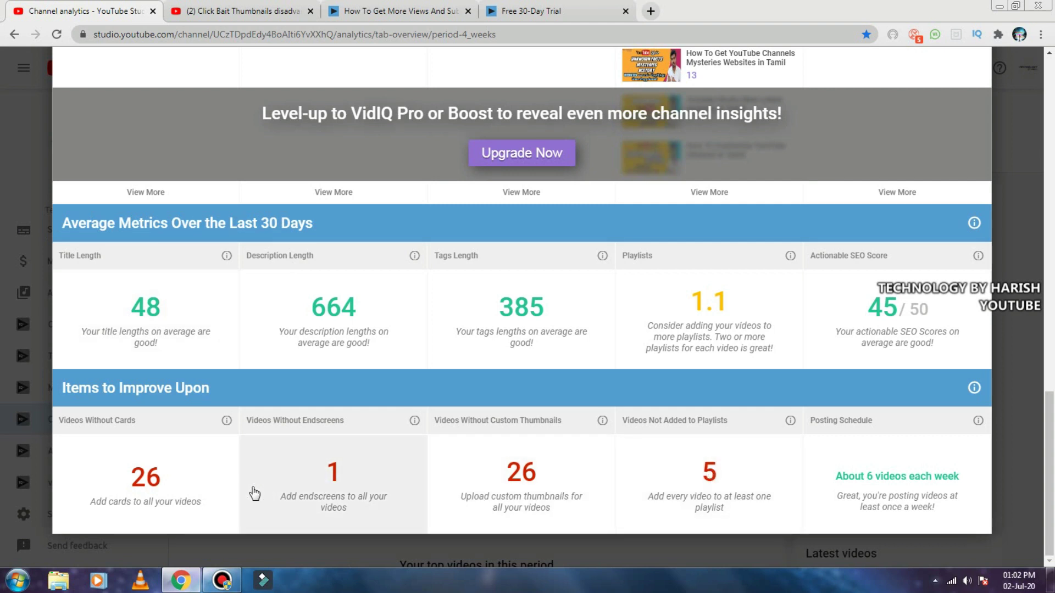
Step: Check the audit's Videos Without Endscreens list and its time frame options, then close the Channel Audit
{"action": "left_click", "coordinate": [326, 485]}
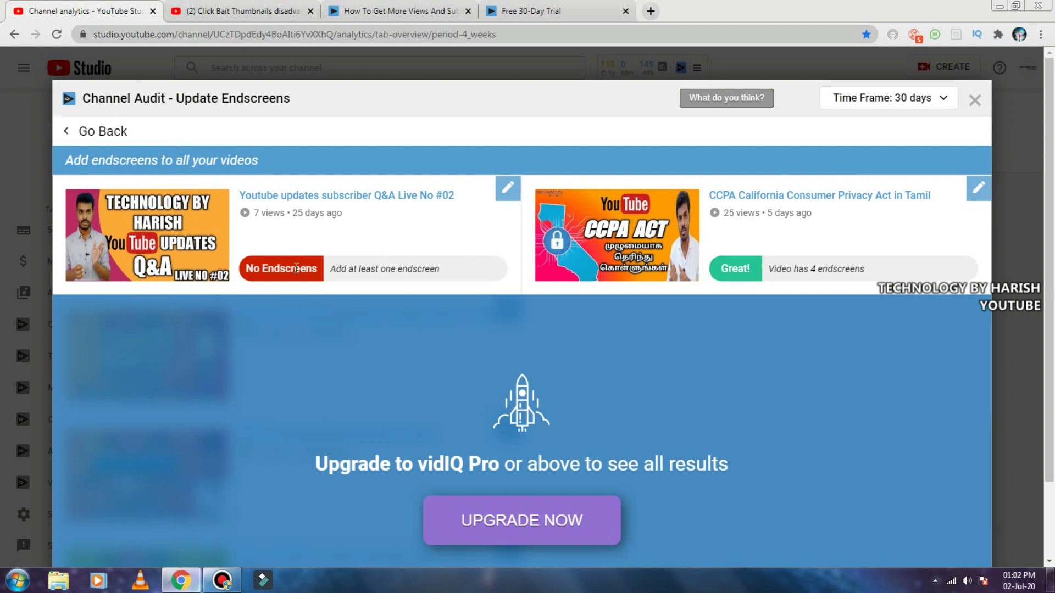
{"action": "left_click_drag", "start_coordinate": [330, 269], "coordinate": [420, 268]}
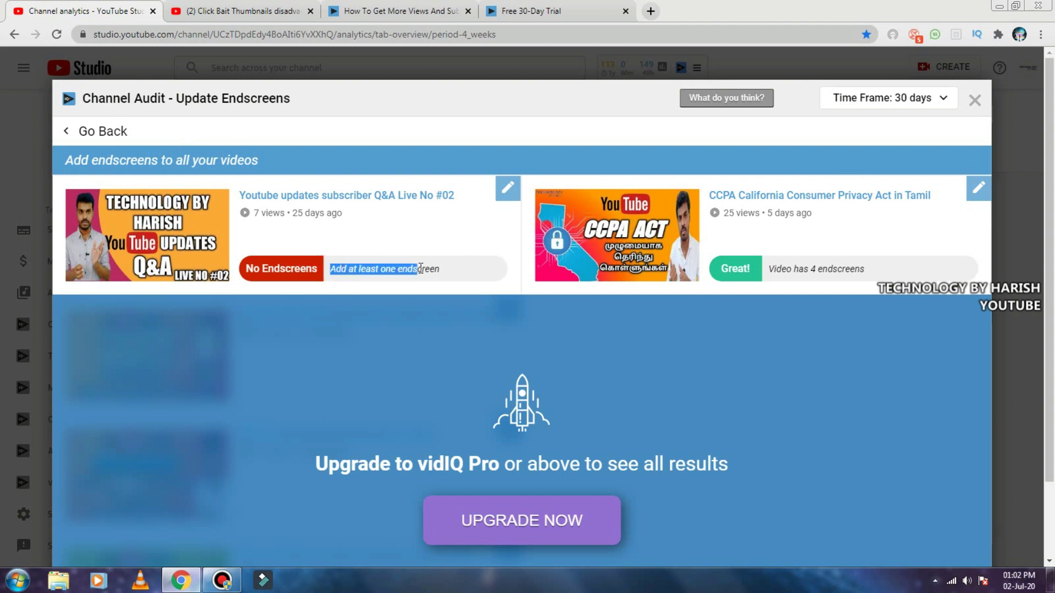
{"action": "left_click", "coordinate": [459, 268]}
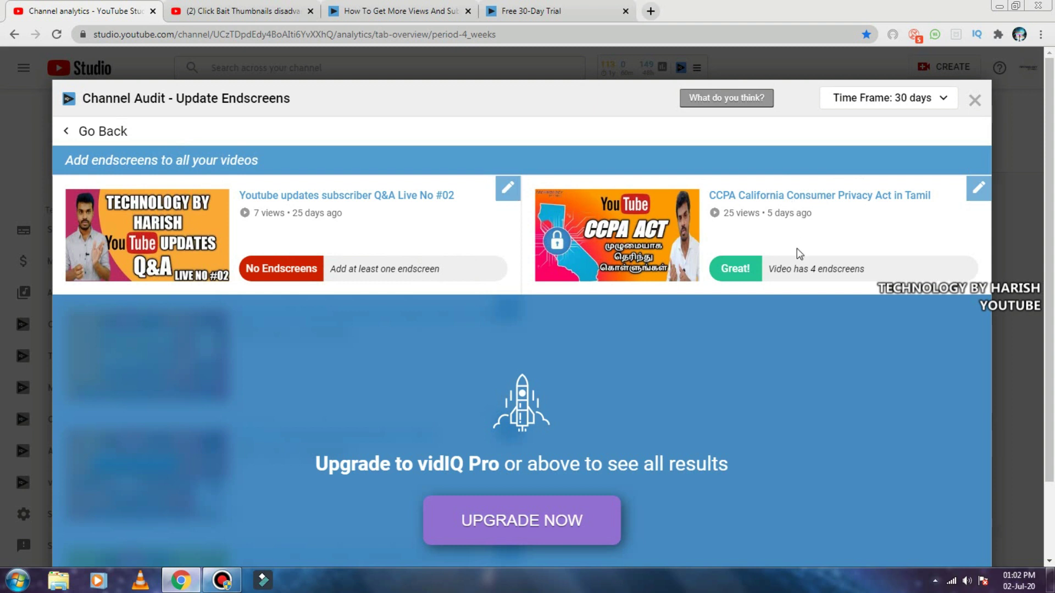
{"action": "left_click_drag", "start_coordinate": [718, 268], "coordinate": [757, 268]}
{"action": "left_click", "coordinate": [934, 102]}
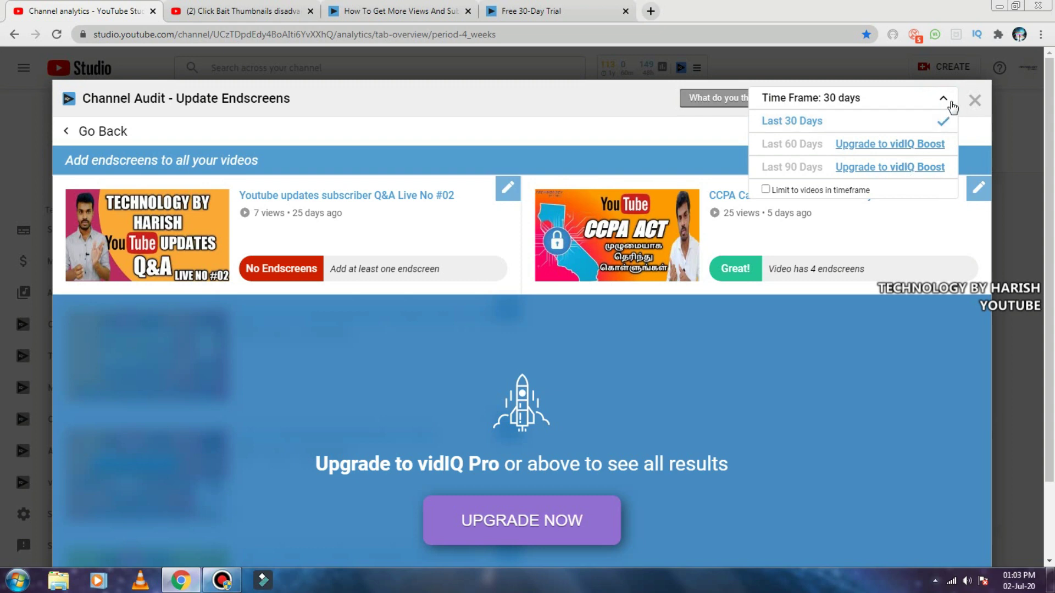
{"action": "left_click", "coordinate": [975, 104]}
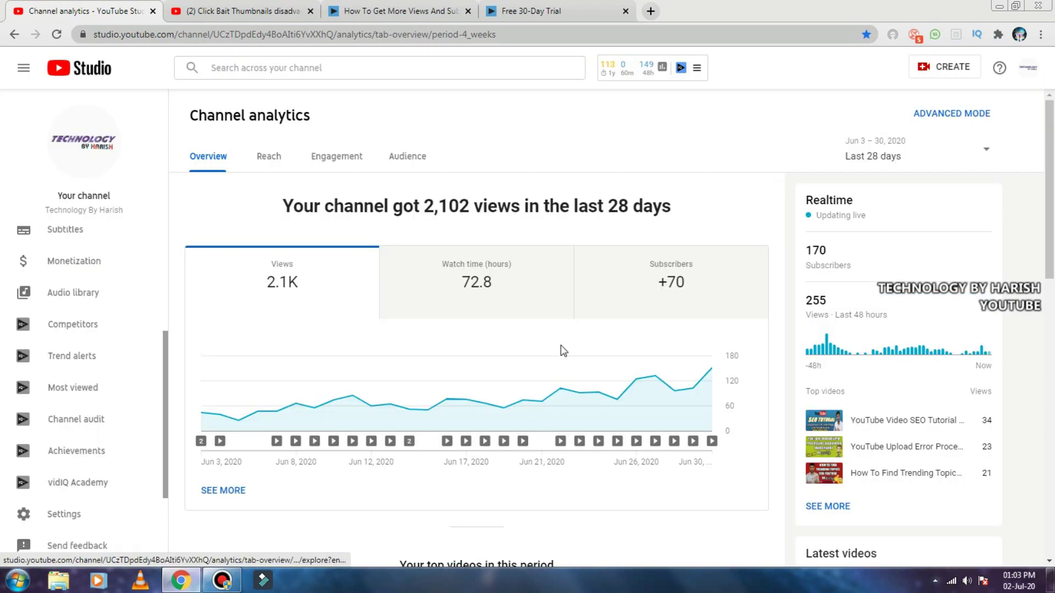
Step: Open vidIQ Achievements, review the key achievements and projected milestones, and close the window
{"action": "scroll", "coordinate": [330, 397], "scroll_direction": "down", "scroll_amount": 2}
{"action": "scroll", "coordinate": [170, 396], "scroll_direction": "down", "scroll_amount": 1}
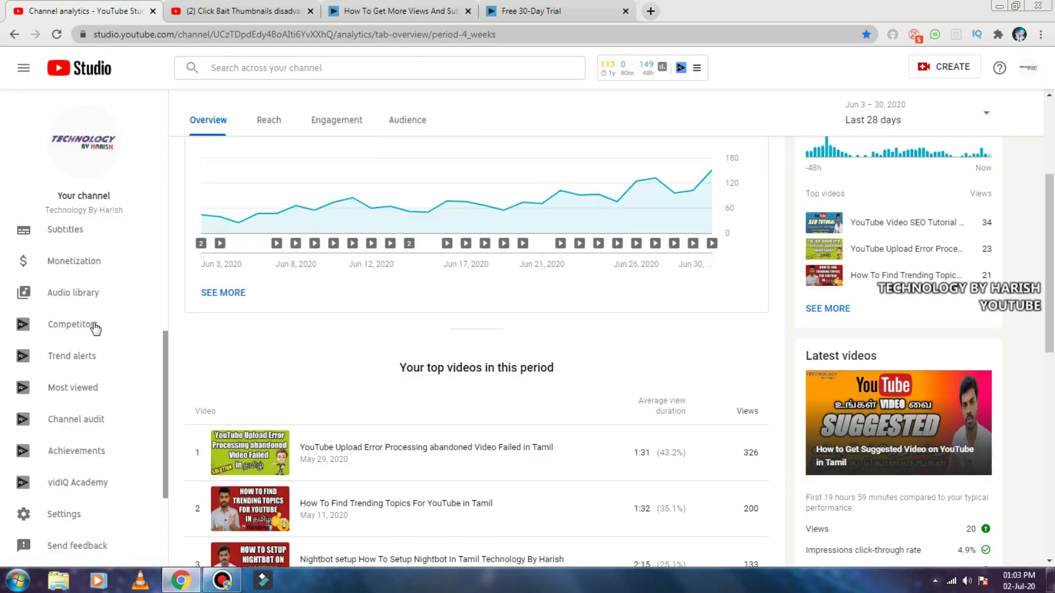
{"action": "left_click", "coordinate": [84, 451]}
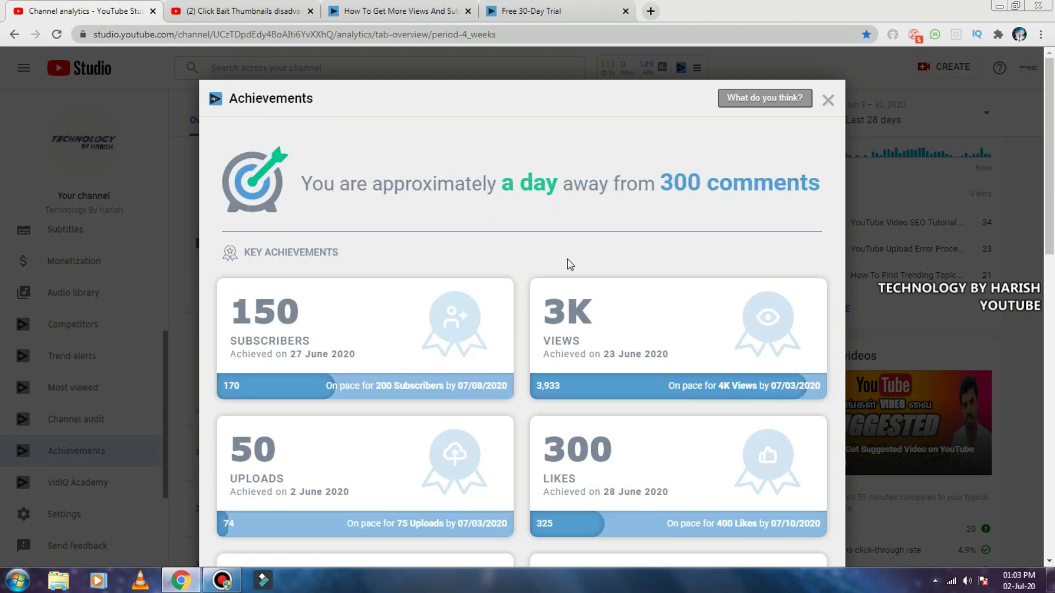
{"action": "scroll", "coordinate": [451, 231], "scroll_direction": "down", "scroll_amount": 2}
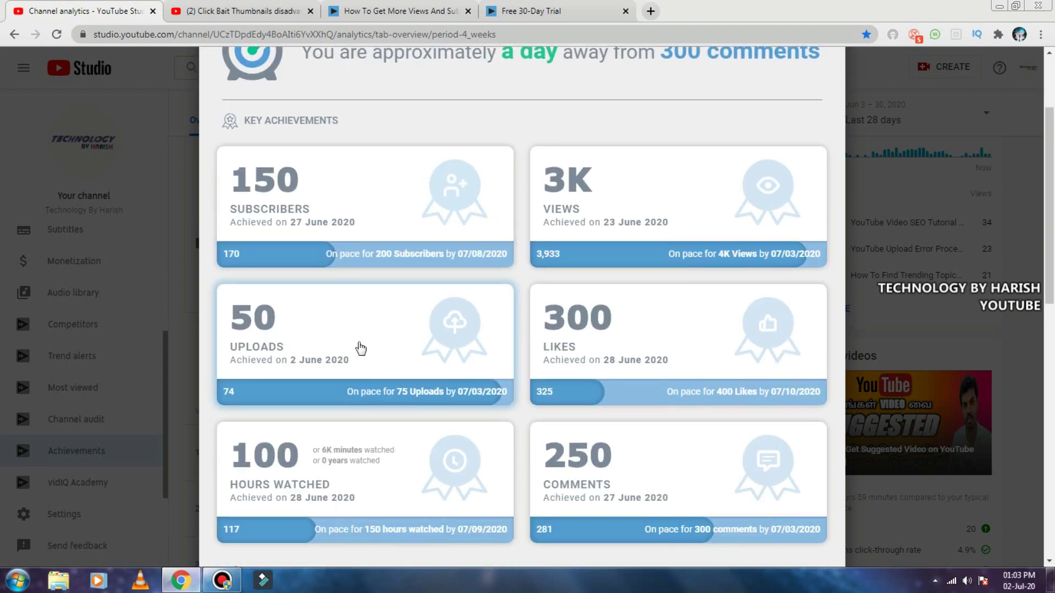
{"action": "scroll", "coordinate": [569, 349], "scroll_direction": "down", "scroll_amount": 2}
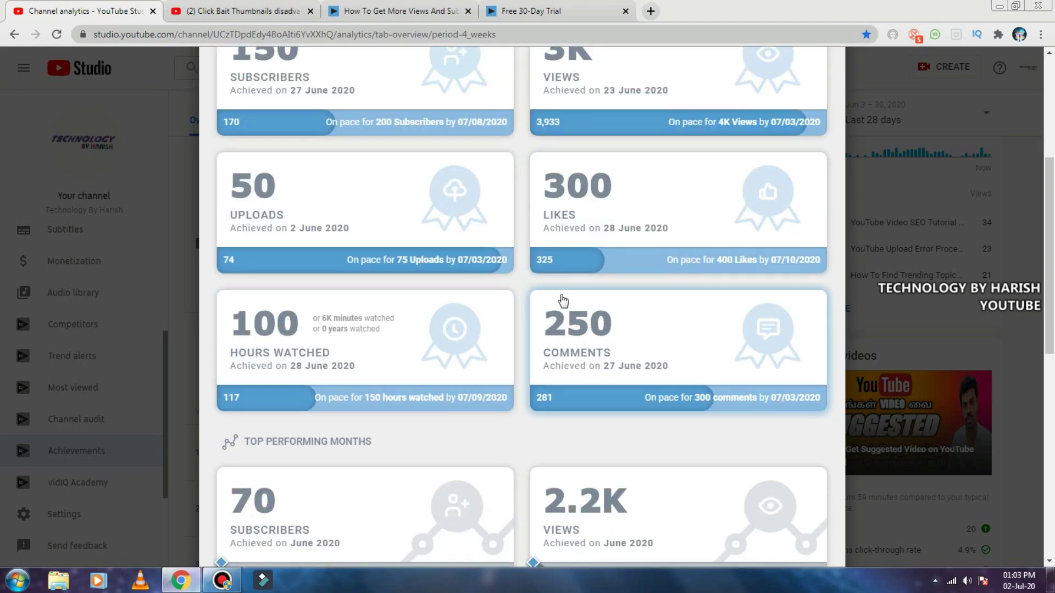
{"action": "scroll", "coordinate": [566, 303], "scroll_direction": "up", "scroll_amount": 3}
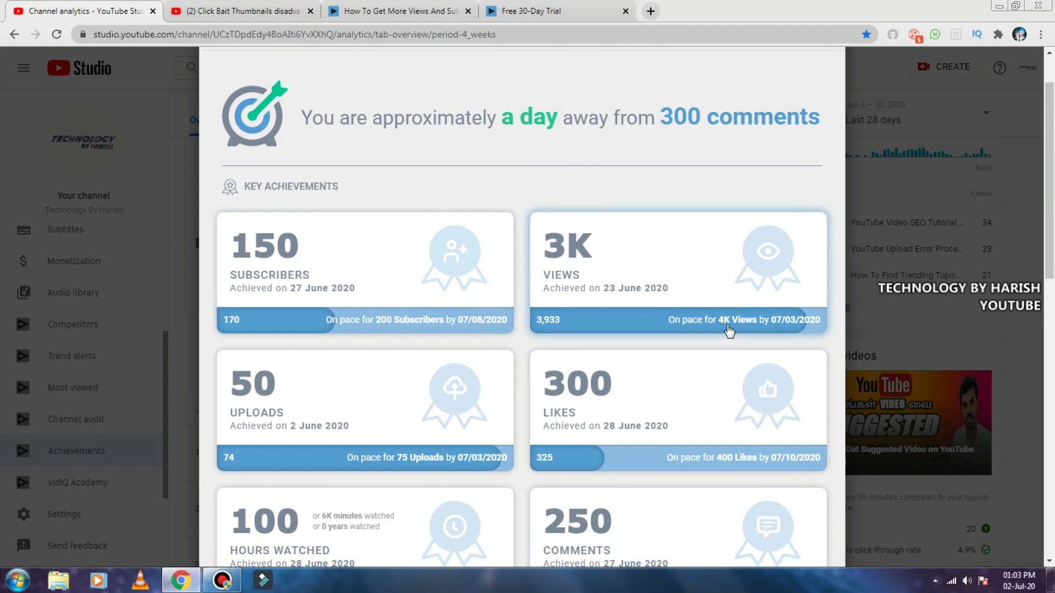
{"action": "scroll", "coordinate": [643, 334], "scroll_direction": "down", "scroll_amount": 1}
{"action": "scroll", "coordinate": [604, 302], "scroll_direction": "down", "scroll_amount": 2}
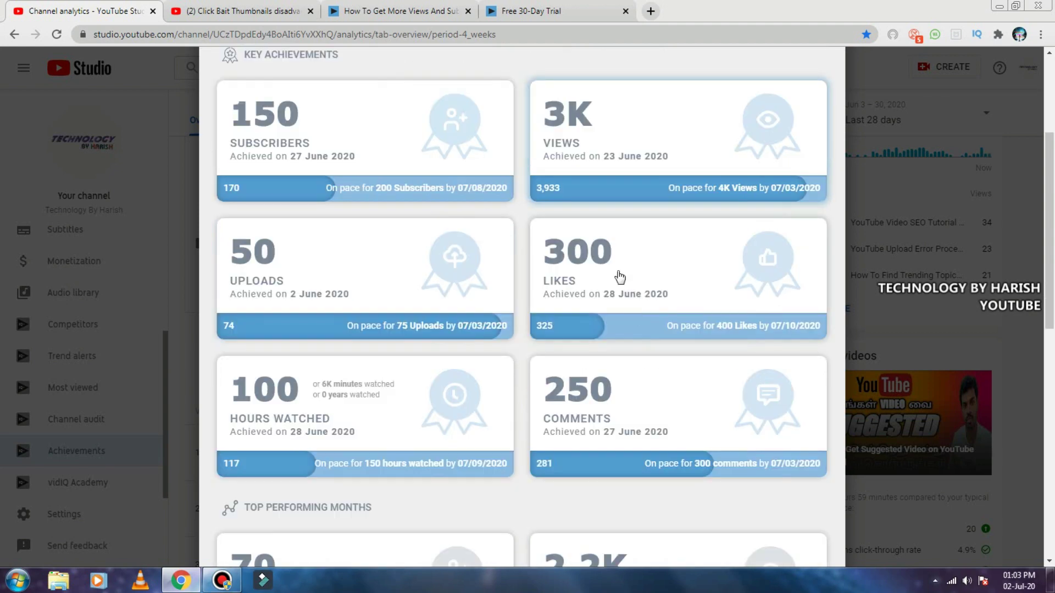
{"action": "scroll", "coordinate": [613, 242], "scroll_direction": "up", "scroll_amount": 3}
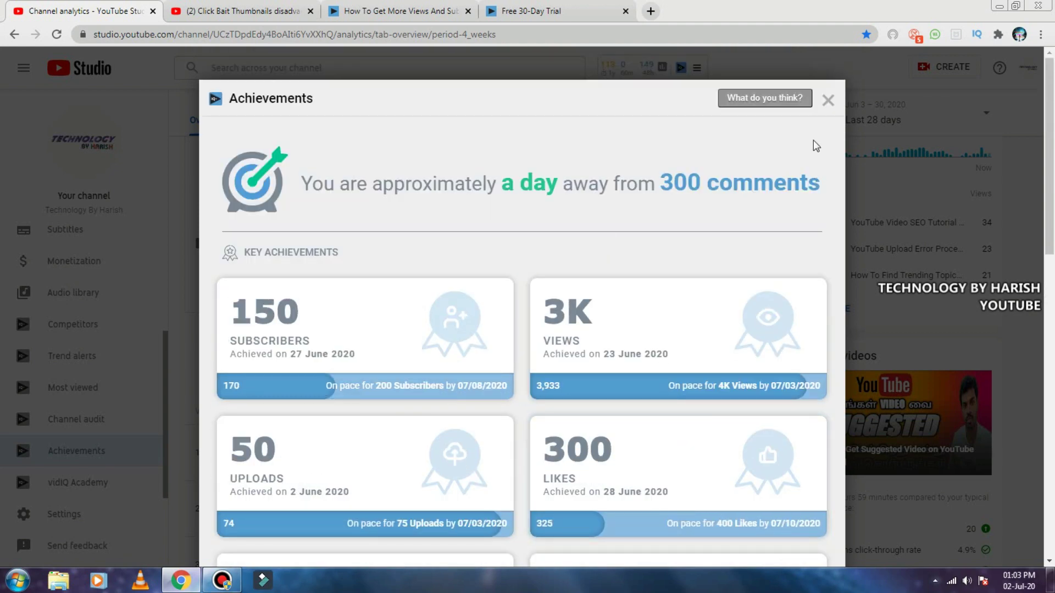
{"action": "left_click", "coordinate": [828, 100]}
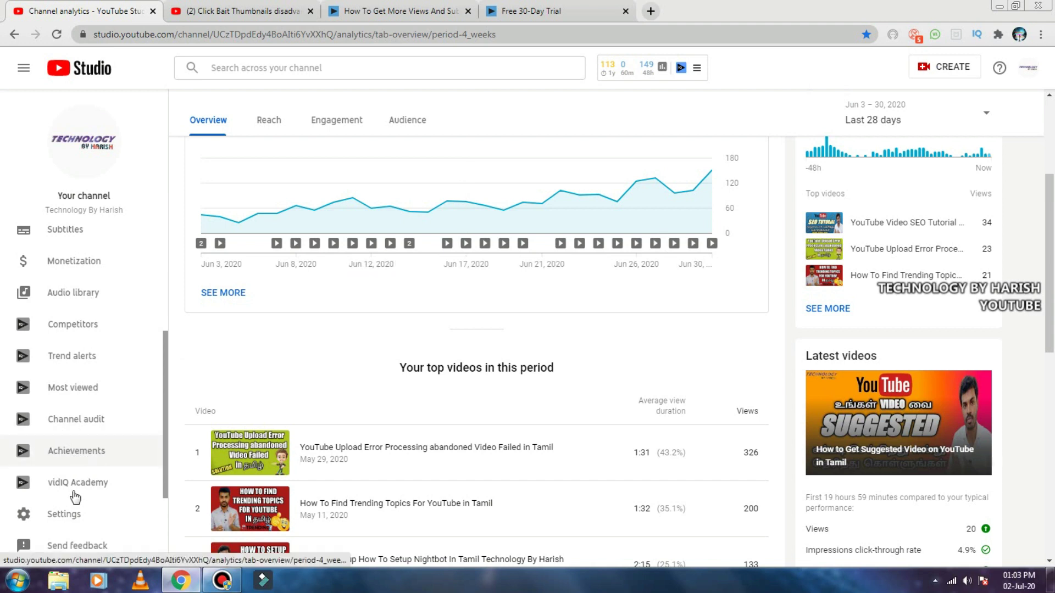
Step: Open the analytics of the latest video, "How to Get Suggested Video on YouTube in Tamil", and look over its overview
{"action": "scroll", "coordinate": [511, 296], "scroll_direction": "up", "scroll_amount": 3}
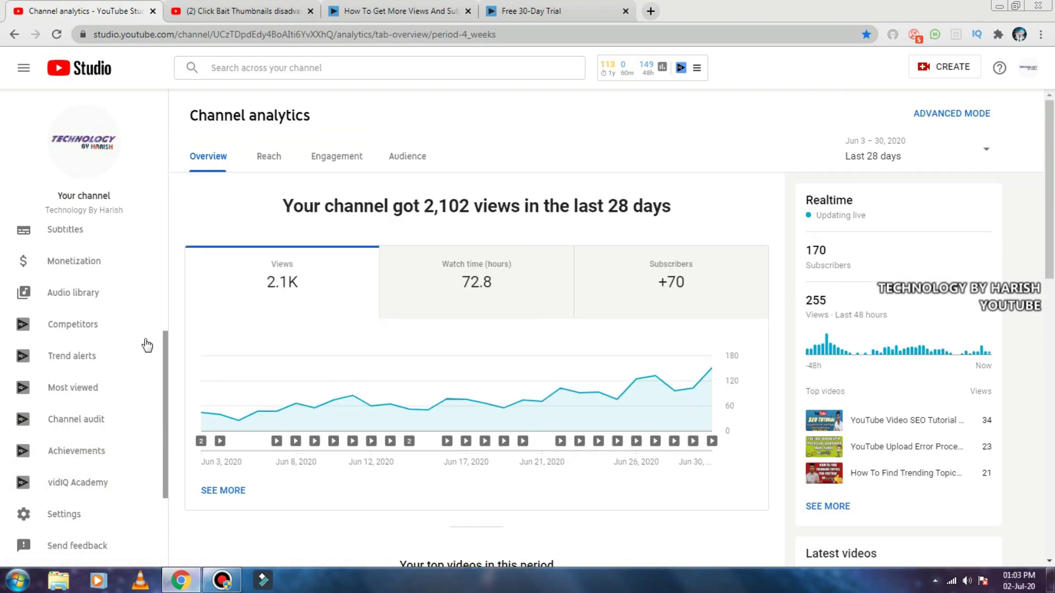
{"action": "scroll", "coordinate": [72, 297], "scroll_direction": "up", "scroll_amount": 3}
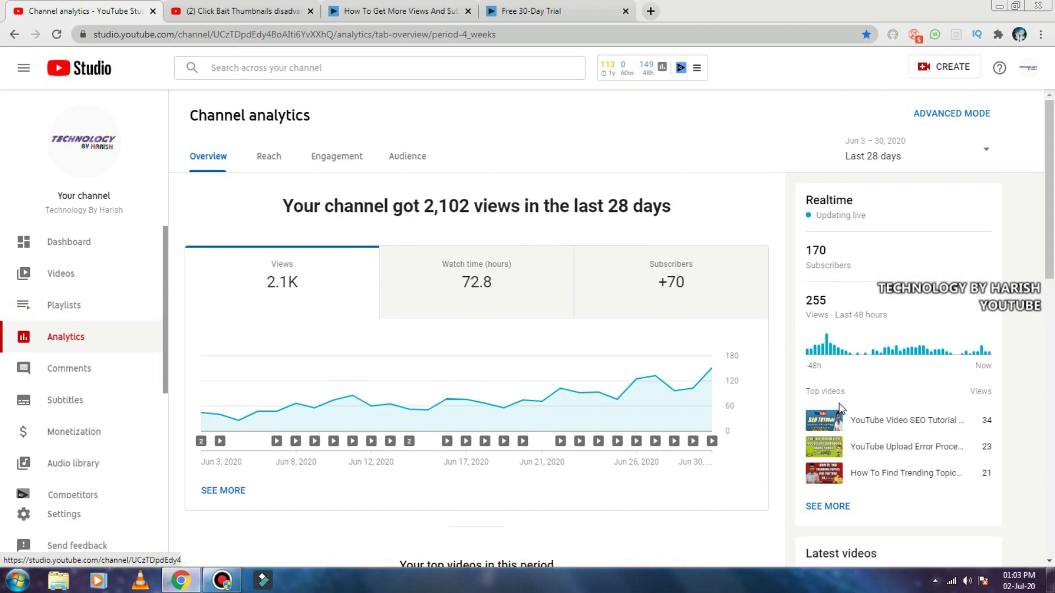
{"action": "scroll", "coordinate": [839, 408], "scroll_direction": "down", "scroll_amount": 6}
{"action": "scroll", "coordinate": [871, 341], "scroll_direction": "up", "scroll_amount": 2}
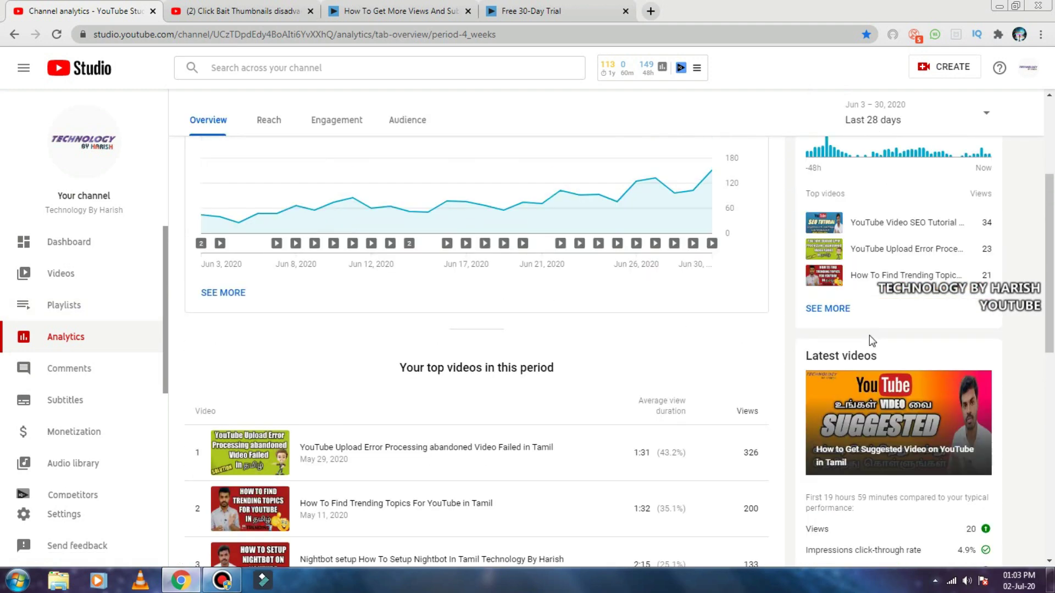
{"action": "scroll", "coordinate": [871, 341], "scroll_direction": "down", "scroll_amount": 3}
{"action": "left_click", "coordinate": [861, 397]}
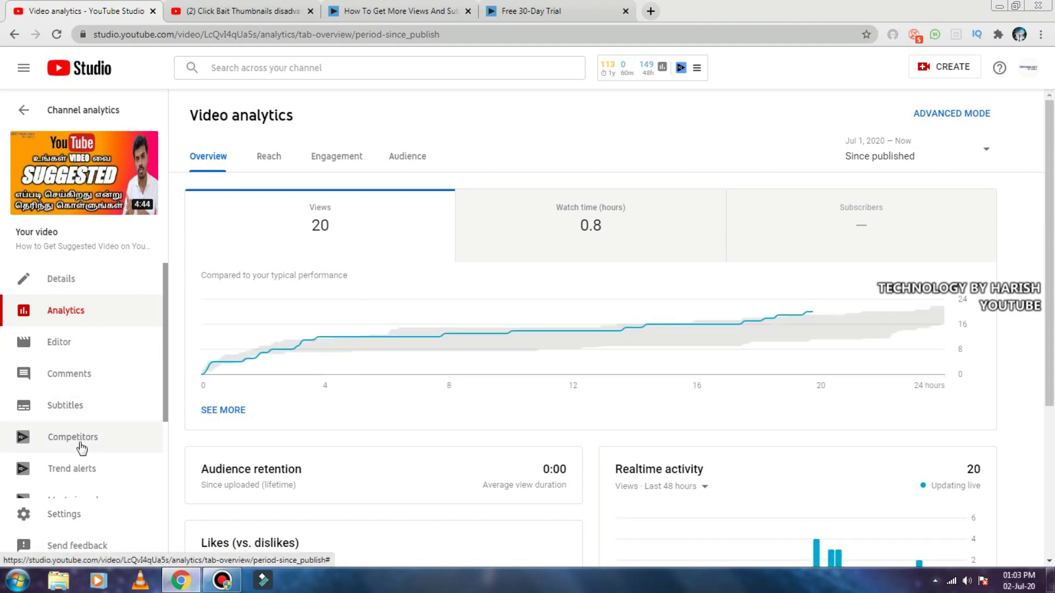
{"action": "scroll", "coordinate": [77, 446], "scroll_direction": "down", "scroll_amount": 2}
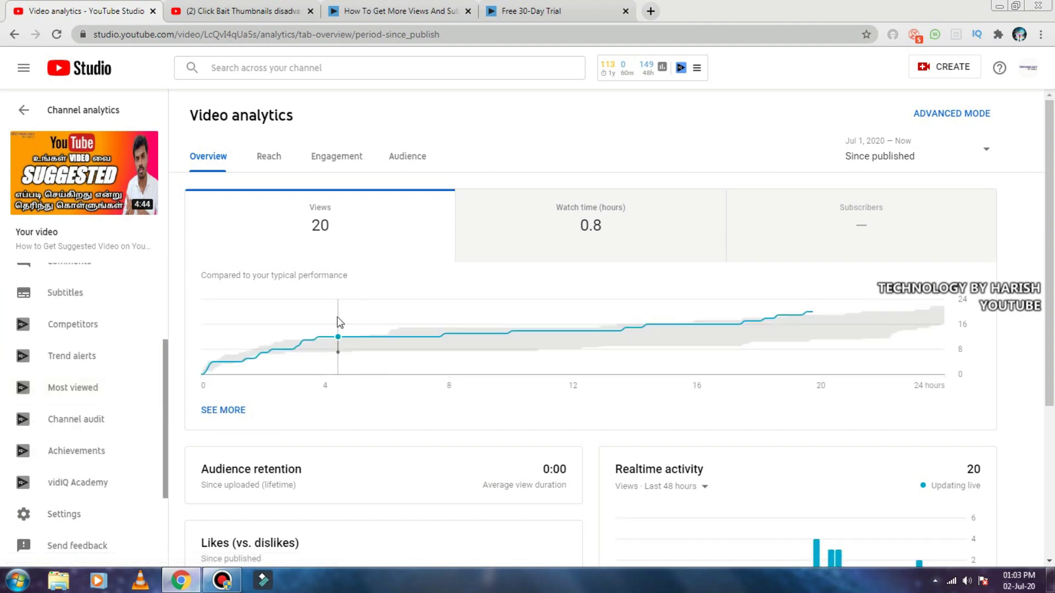
{"action": "scroll", "coordinate": [335, 318], "scroll_direction": "down", "scroll_amount": 2}
{"action": "scroll", "coordinate": [77, 316], "scroll_direction": "up", "scroll_amount": 2}
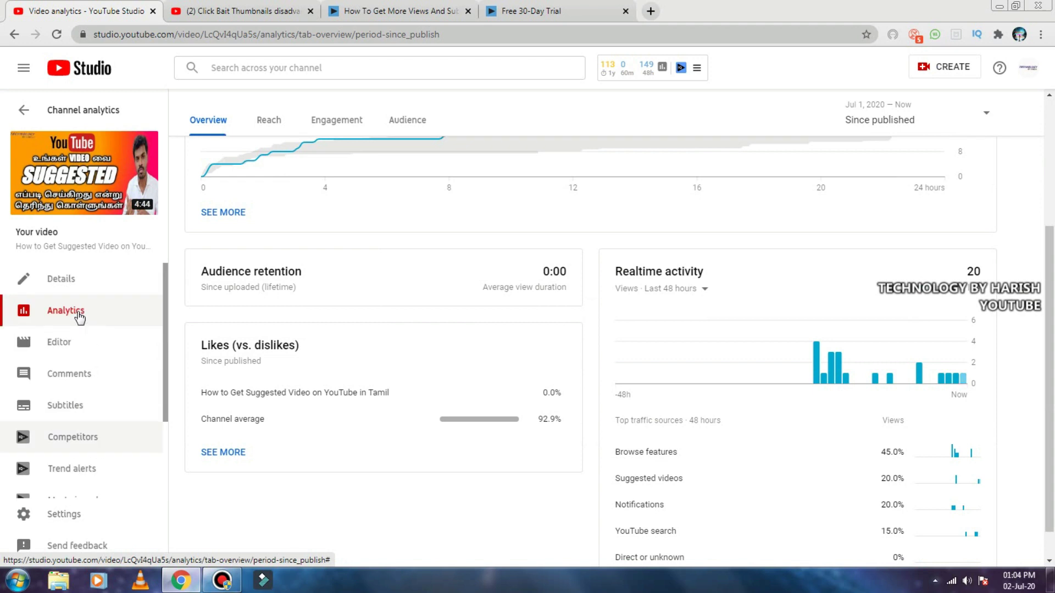
Step: Open the video's details and check the vidIQ score of the tag "How to Get Suggested Video on YouTube in Tamil"
{"action": "left_click", "coordinate": [73, 279]}
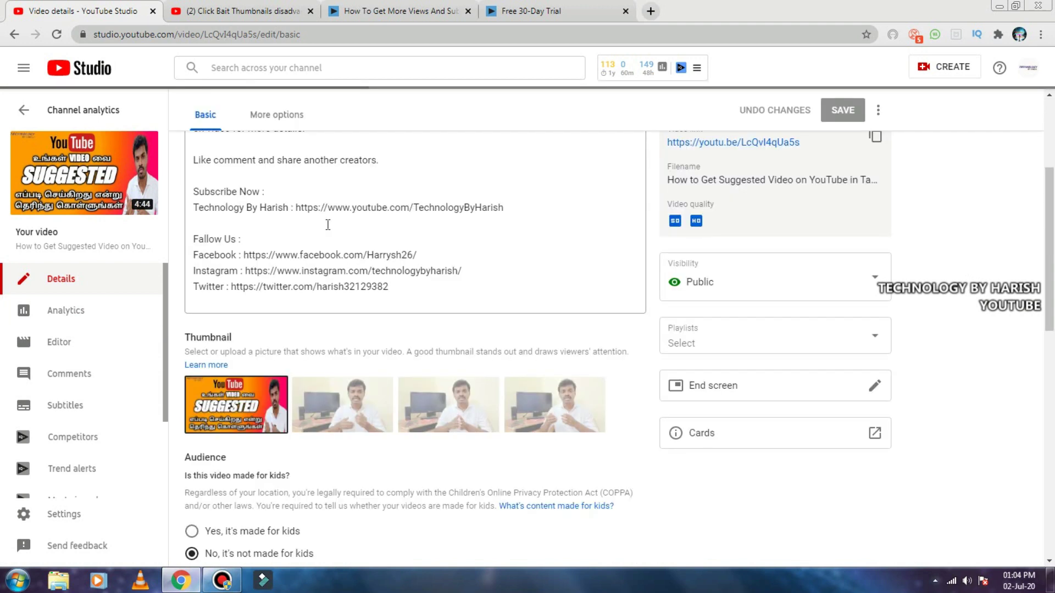
{"action": "scroll", "coordinate": [359, 269], "scroll_direction": "down", "scroll_amount": 1}
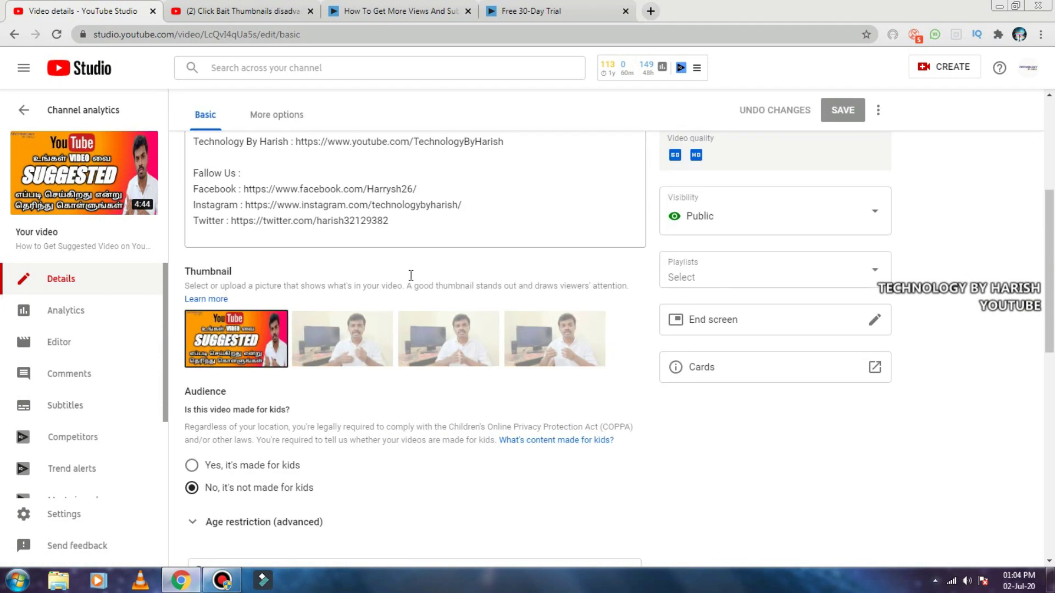
{"action": "scroll", "coordinate": [411, 278], "scroll_direction": "down", "scroll_amount": 5}
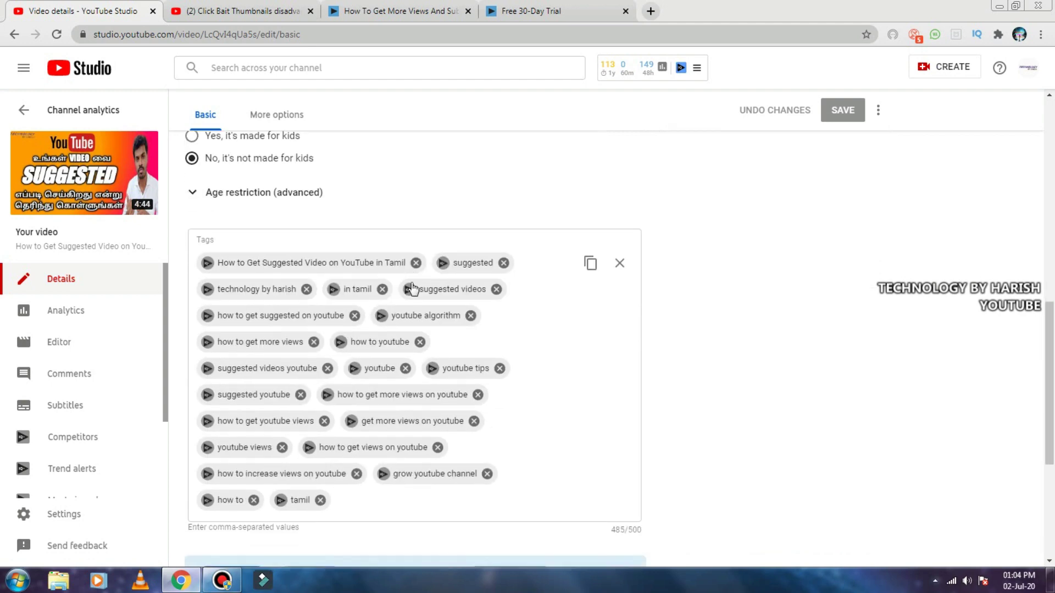
{"action": "left_click", "coordinate": [208, 263]}
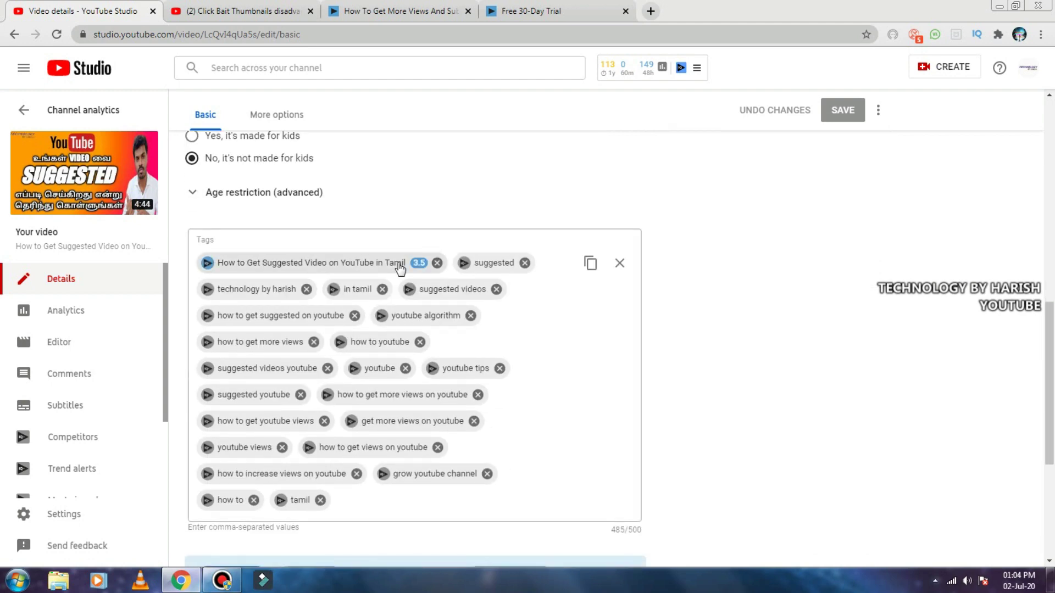
Step: Examine the vidIQ SEO score of the video and its breakdown by tag count, tag volume and keywords
{"action": "left_click", "coordinate": [681, 292]}
{"action": "left_click_drag", "start_coordinate": [680, 294], "coordinate": [753, 293]}
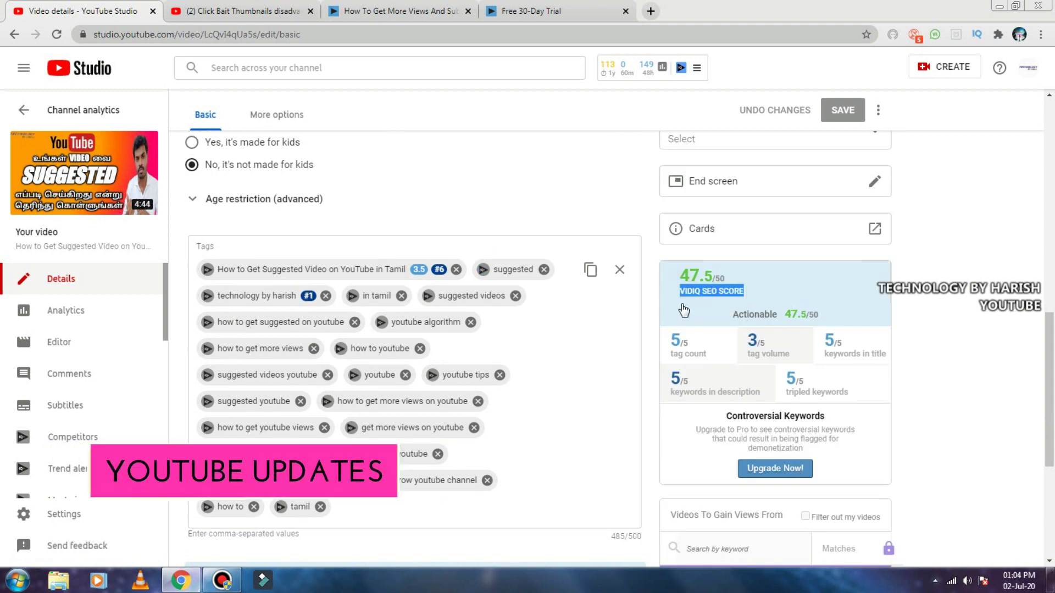
{"action": "mouse_move", "coordinate": [761, 344]}
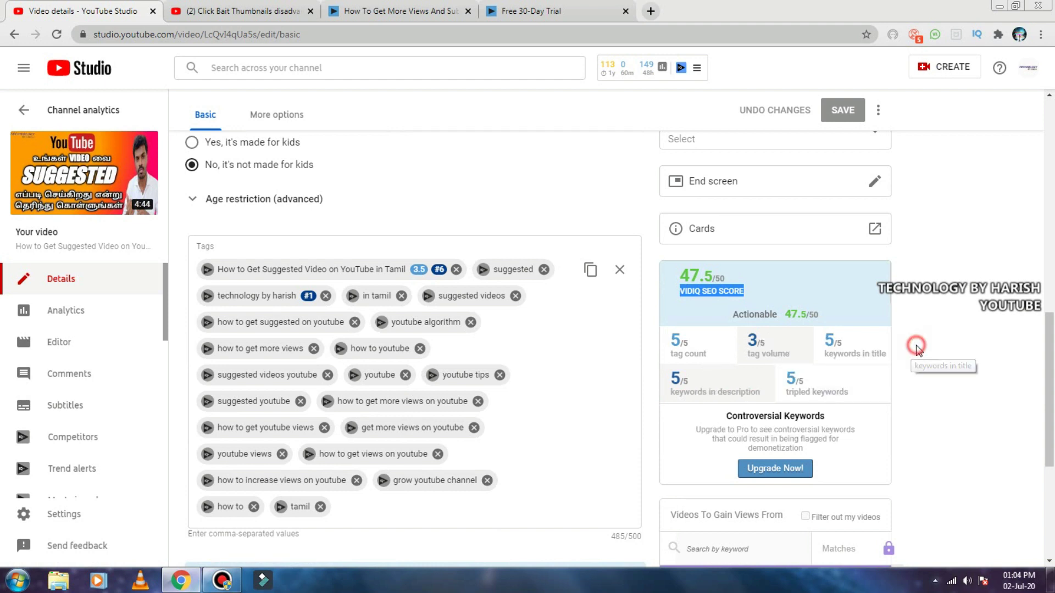
Step: Open the vidIQ keyword details of the "how to" tag to check its search volume, competition and related keywords
{"action": "left_click", "coordinate": [820, 389]}
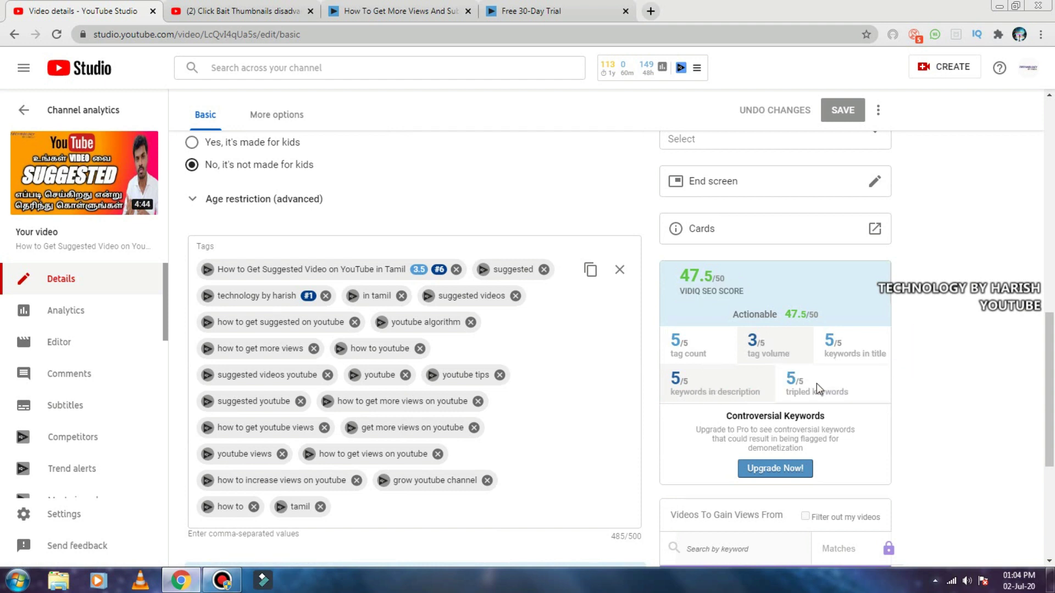
{"action": "scroll", "coordinate": [248, 480], "scroll_direction": "down", "scroll_amount": 4}
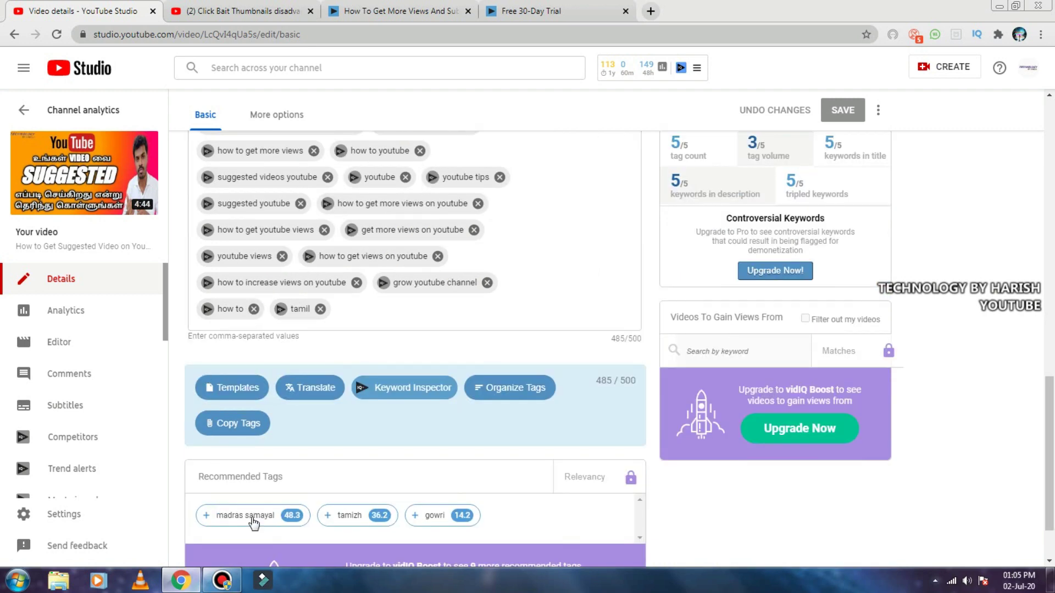
{"action": "left_click", "coordinate": [207, 310]}
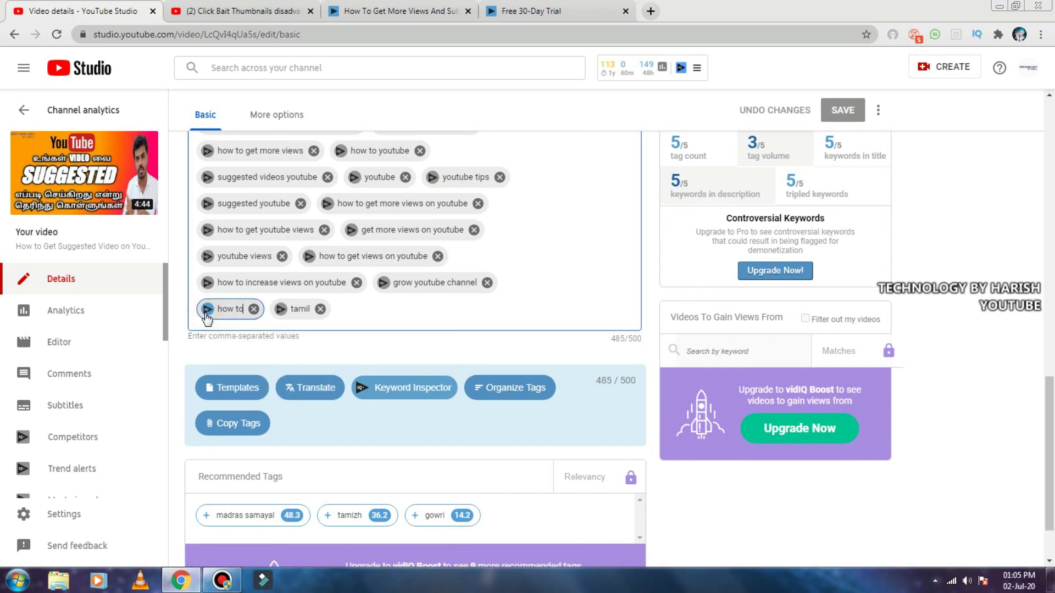
{"action": "left_click", "coordinate": [206, 310]}
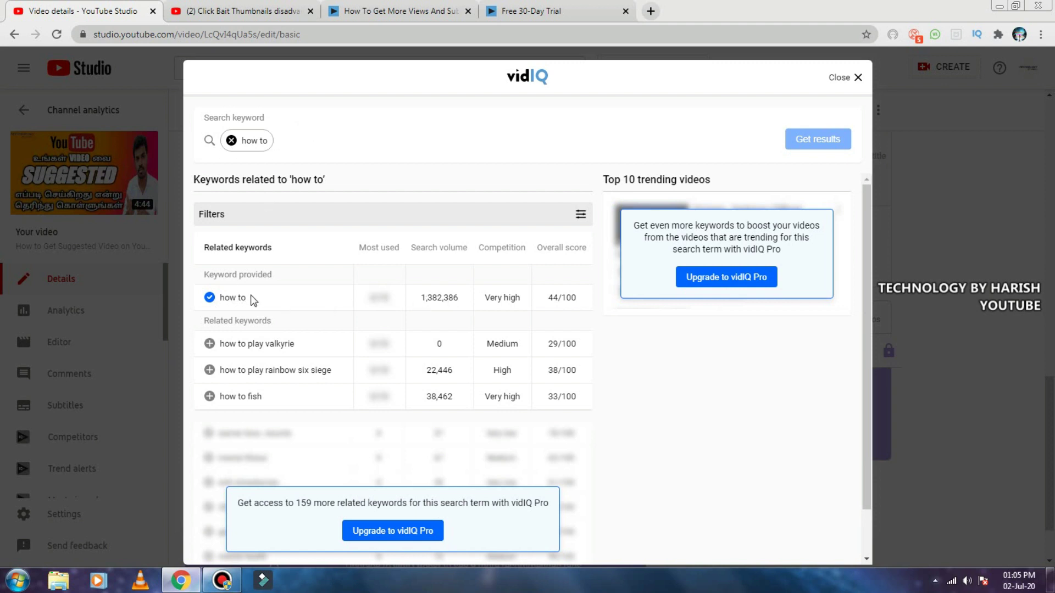
{"action": "left_click", "coordinate": [858, 79]}
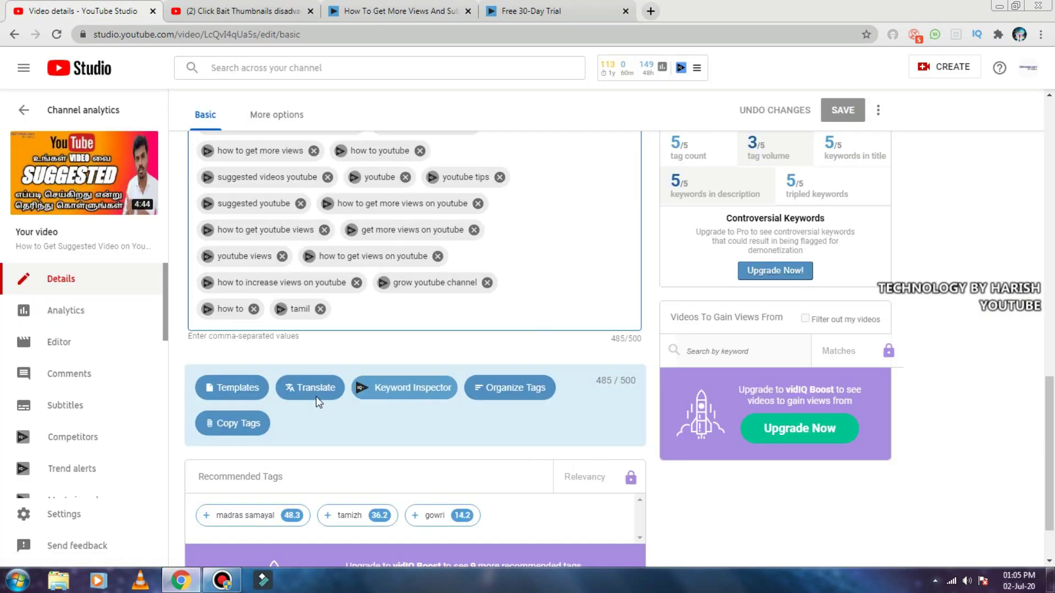
{"action": "left_click", "coordinate": [207, 311]}
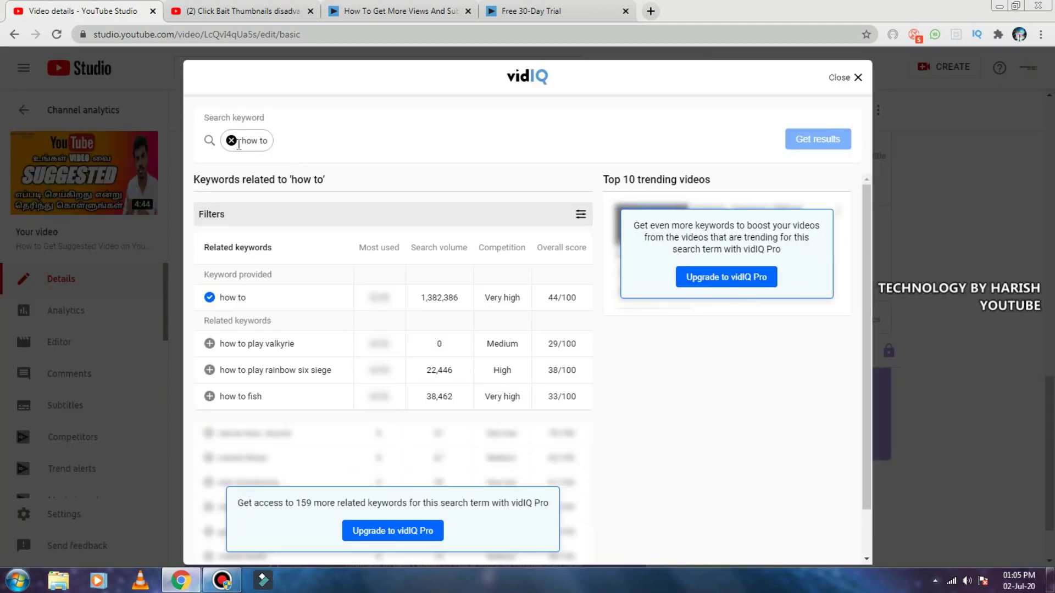
Step: Replace the inspected keyword with "suggested" and get its vidIQ keyword results
{"action": "left_click", "coordinate": [303, 147]}
{"action": "left_click", "coordinate": [231, 140]}
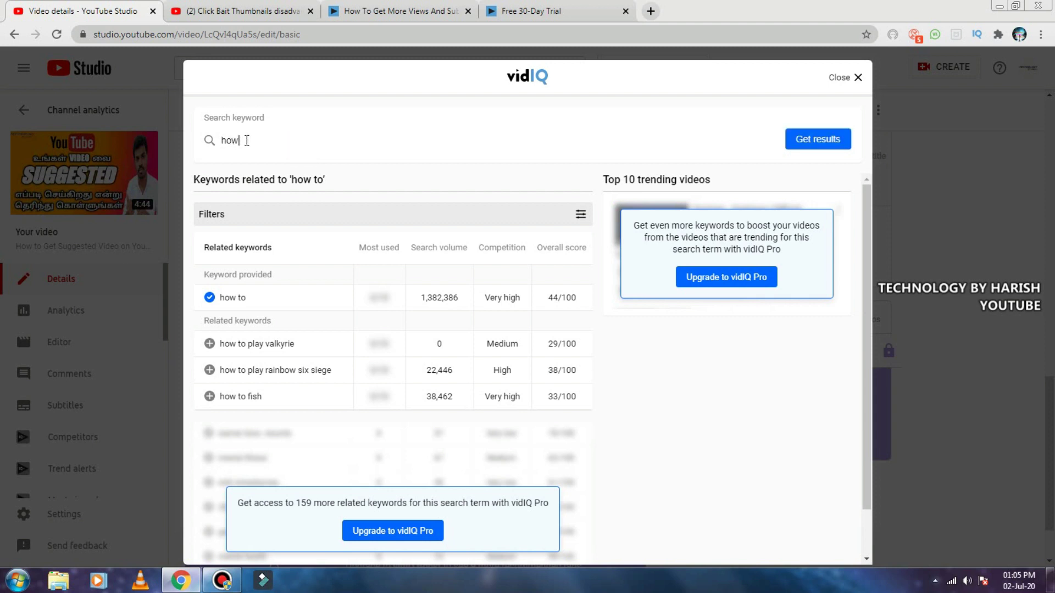
{"action": "key", "text": "BackSpace"}
{"action": "type", "text": "suggested"}
{"action": "left_click", "coordinate": [807, 144]}
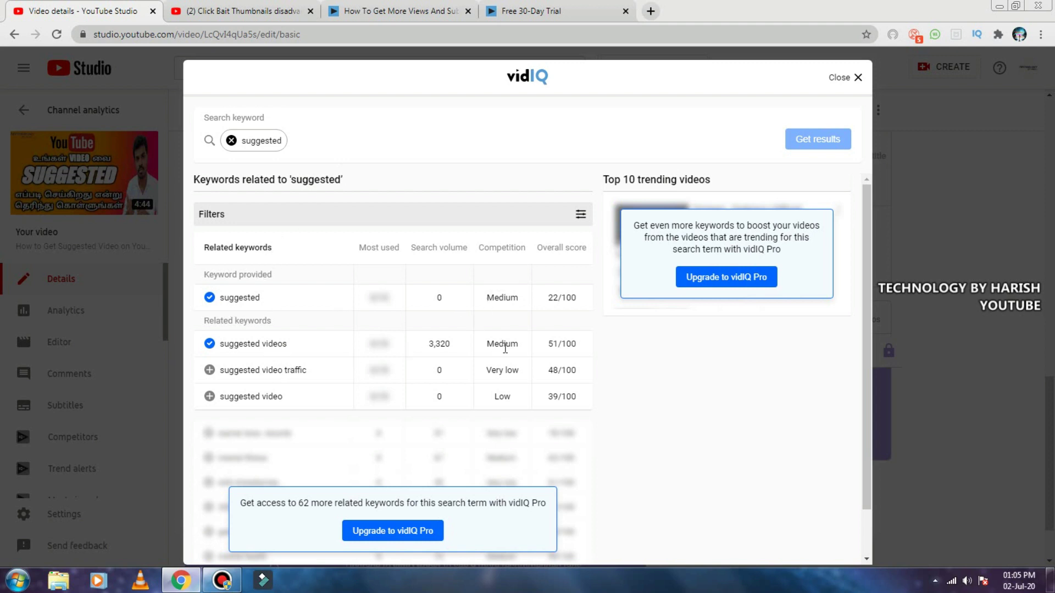
Step: Look up the keyword "views" in the same window, review its related keywords, and close the window
{"action": "left_click", "coordinate": [231, 140]}
{"action": "type", "text": "s"}
{"action": "key", "text": "BackSpace"}
{"action": "type", "text": "views"}
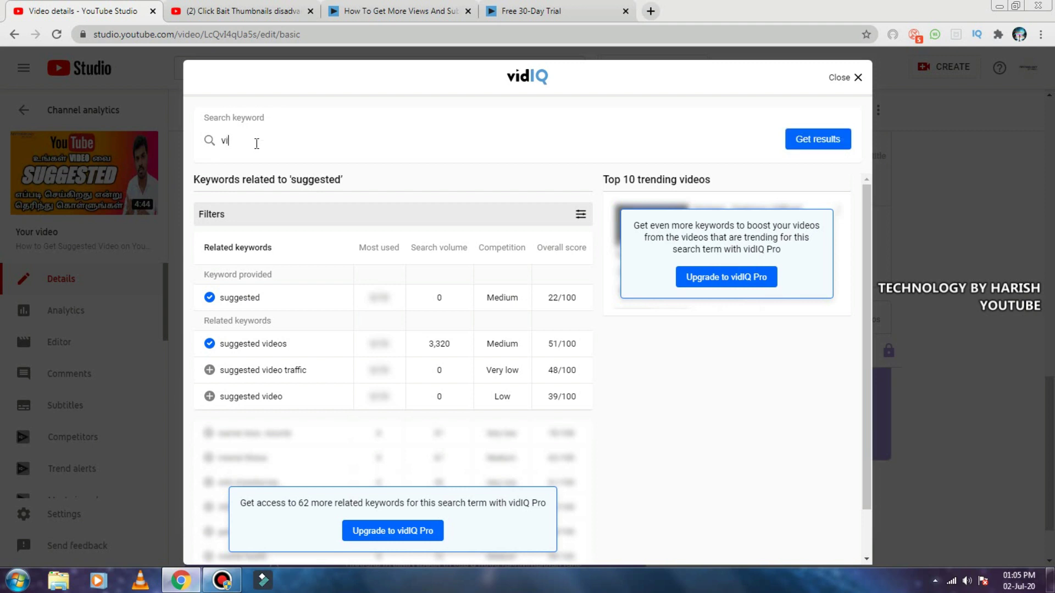
{"action": "left_click", "coordinate": [839, 141]}
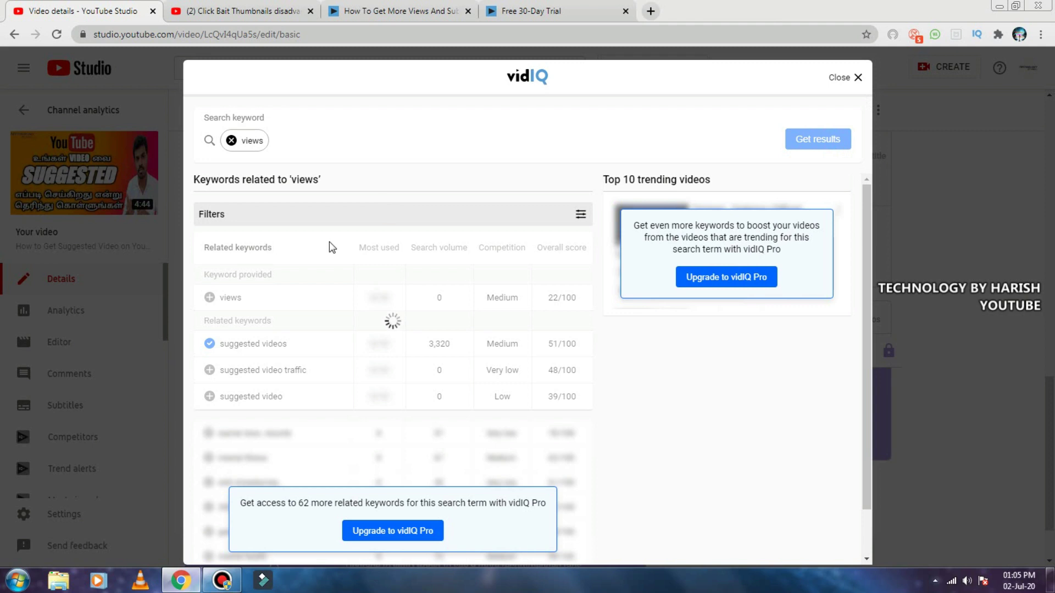
{"action": "scroll", "coordinate": [329, 330], "scroll_direction": "down", "scroll_amount": 1}
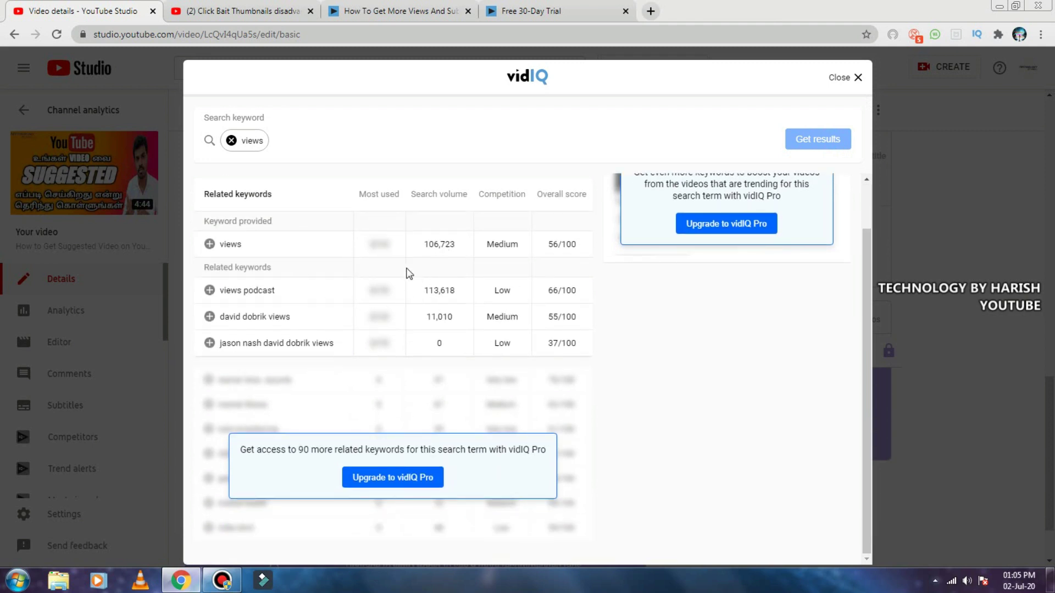
{"action": "scroll", "coordinate": [405, 263], "scroll_direction": "up", "scroll_amount": 1}
{"action": "key", "text": "Escape"}
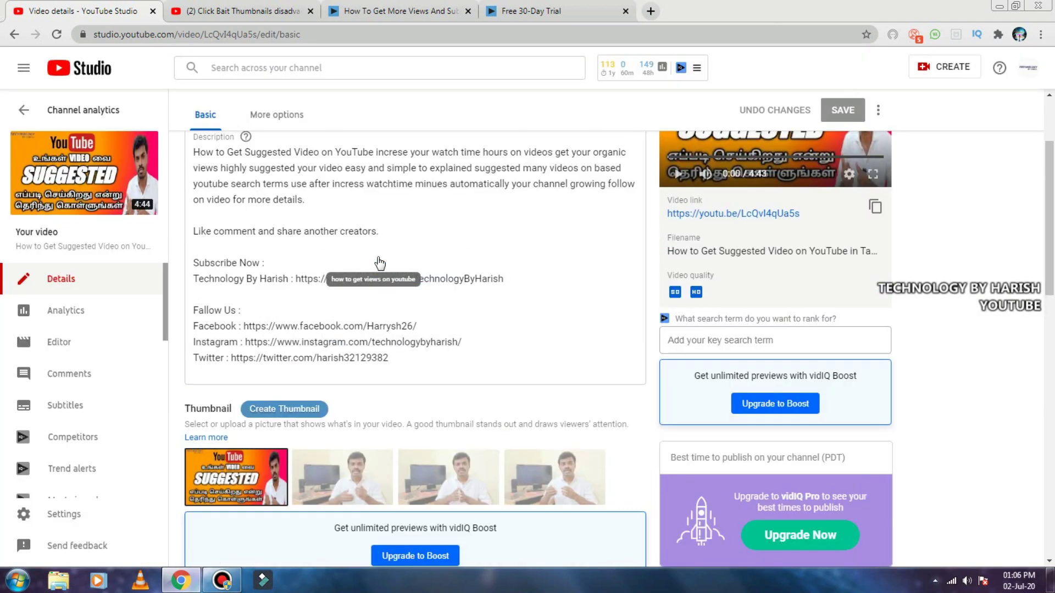
Step: Try moving the "how to" tag earlier in the order with vidIQ Organize Tags, and close the window without applying
{"action": "scroll", "coordinate": [348, 200], "scroll_direction": "up", "scroll_amount": 3}
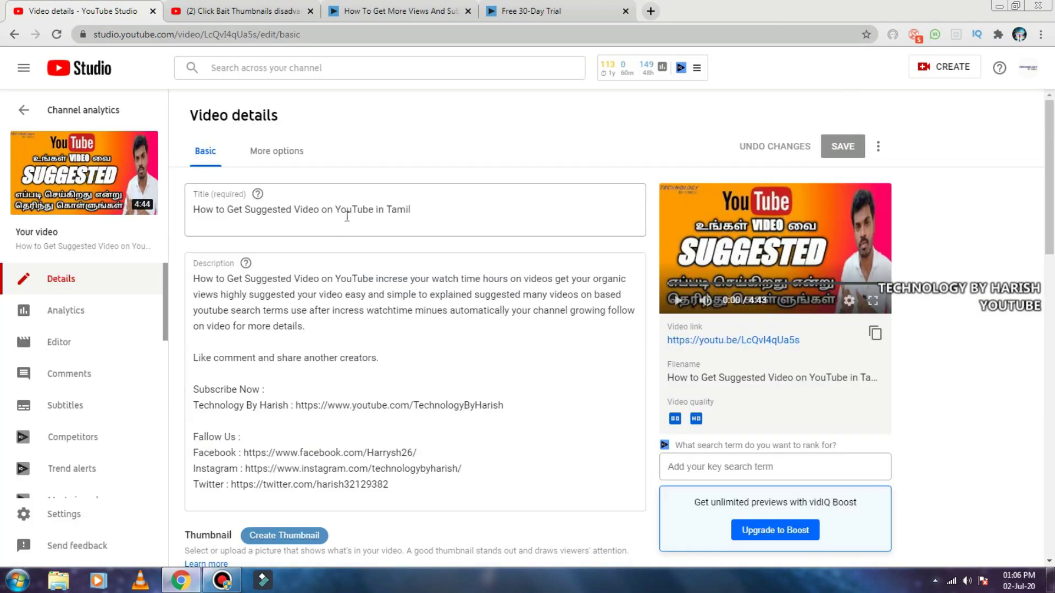
{"action": "scroll", "coordinate": [347, 216], "scroll_direction": "down", "scroll_amount": 15}
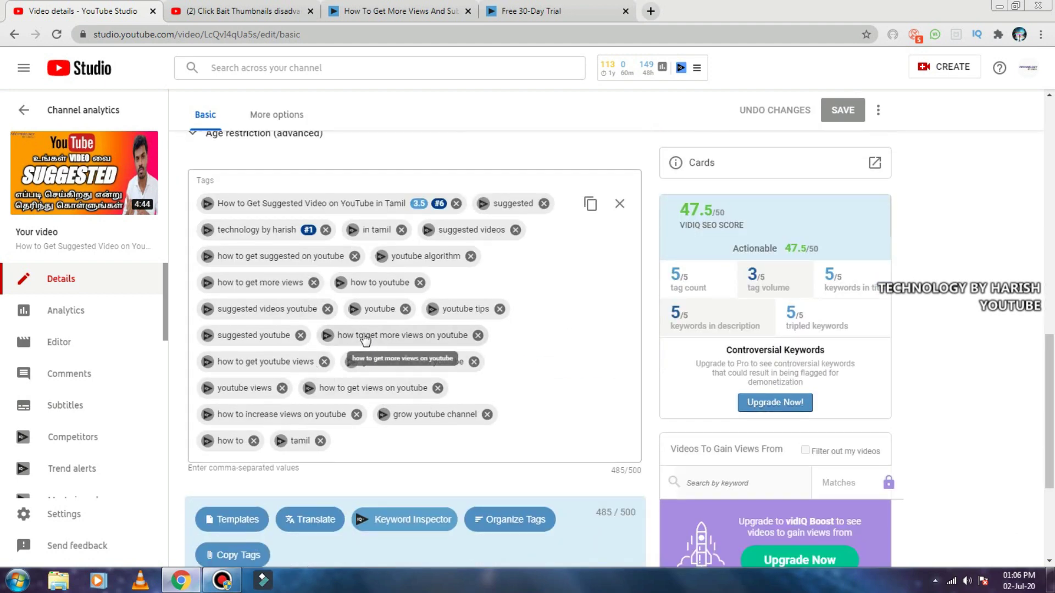
{"action": "scroll", "coordinate": [364, 339], "scroll_direction": "down", "scroll_amount": 2}
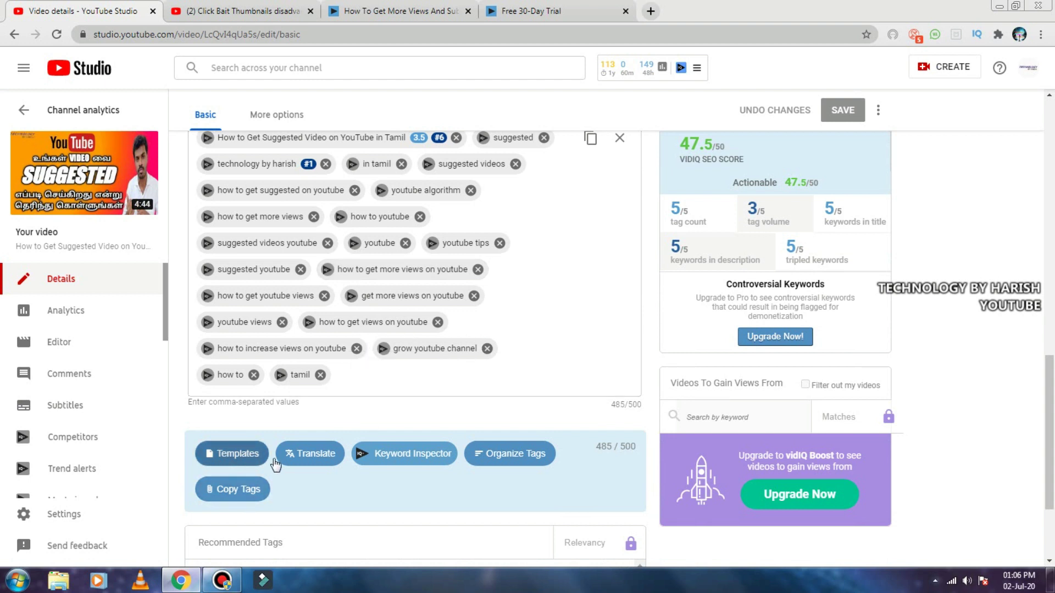
{"action": "left_click", "coordinate": [513, 456]}
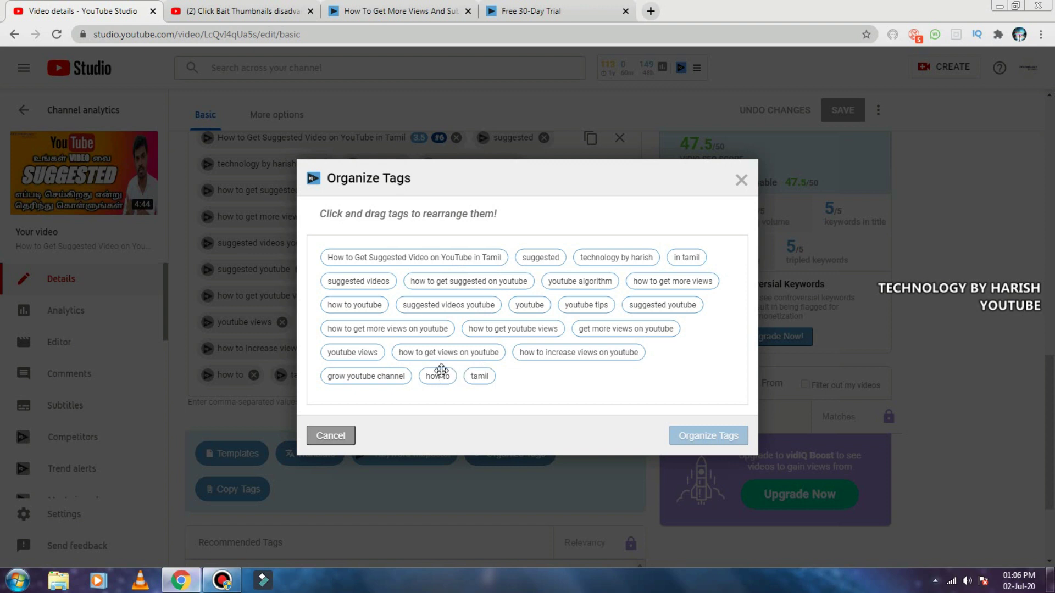
{"action": "left_click_drag", "start_coordinate": [442, 368], "coordinate": [525, 289]}
{"action": "left_click", "coordinate": [741, 182]}
Step: Look over the vidIQ recommended tags listed below the video's tag tools
{"action": "scroll", "coordinate": [641, 280], "scroll_direction": "down", "scroll_amount": 1}
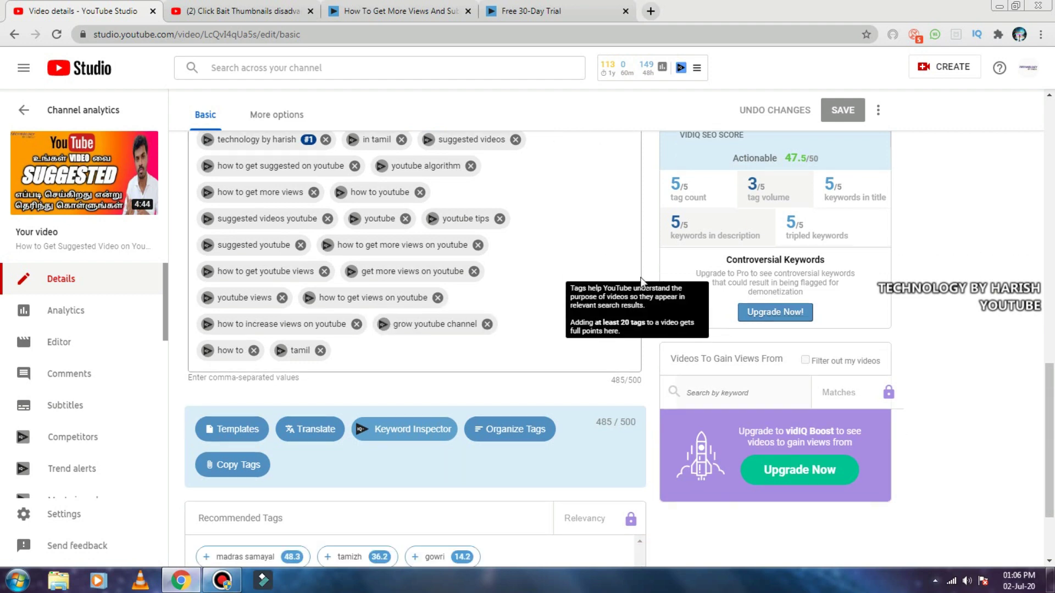
{"action": "scroll", "coordinate": [641, 281], "scroll_direction": "down", "scroll_amount": 1}
{"action": "scroll", "coordinate": [604, 274], "scroll_direction": "down", "scroll_amount": 1}
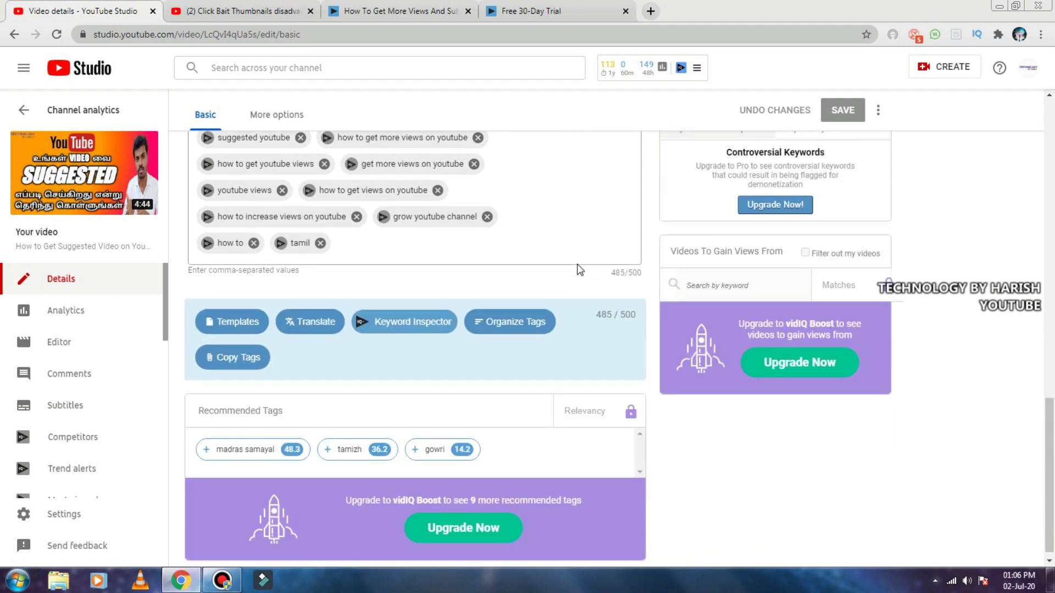
Step: Show the list of vidIQ tools and the channel's vidIQ statistics for hours watched, views and subscribers
{"action": "scroll", "coordinate": [553, 166], "scroll_direction": "up", "scroll_amount": 10}
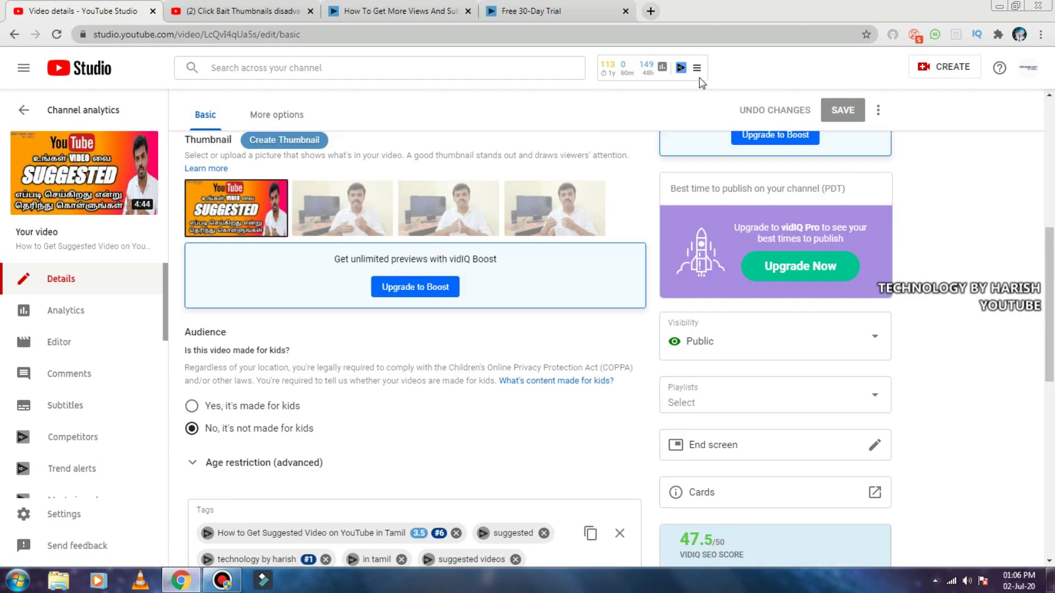
{"action": "left_click", "coordinate": [697, 70]}
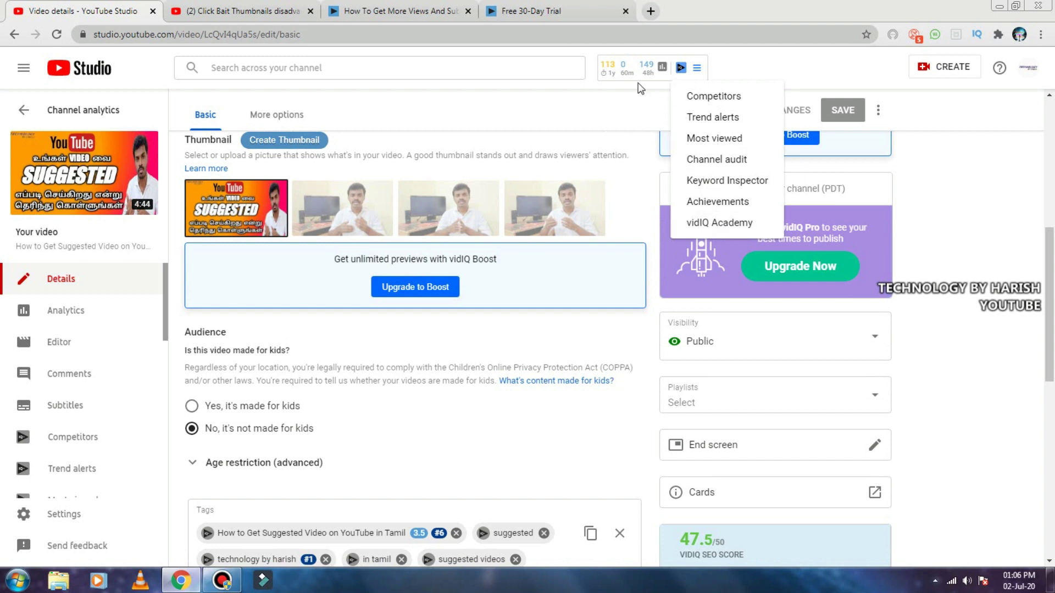
{"action": "left_click", "coordinate": [662, 68]}
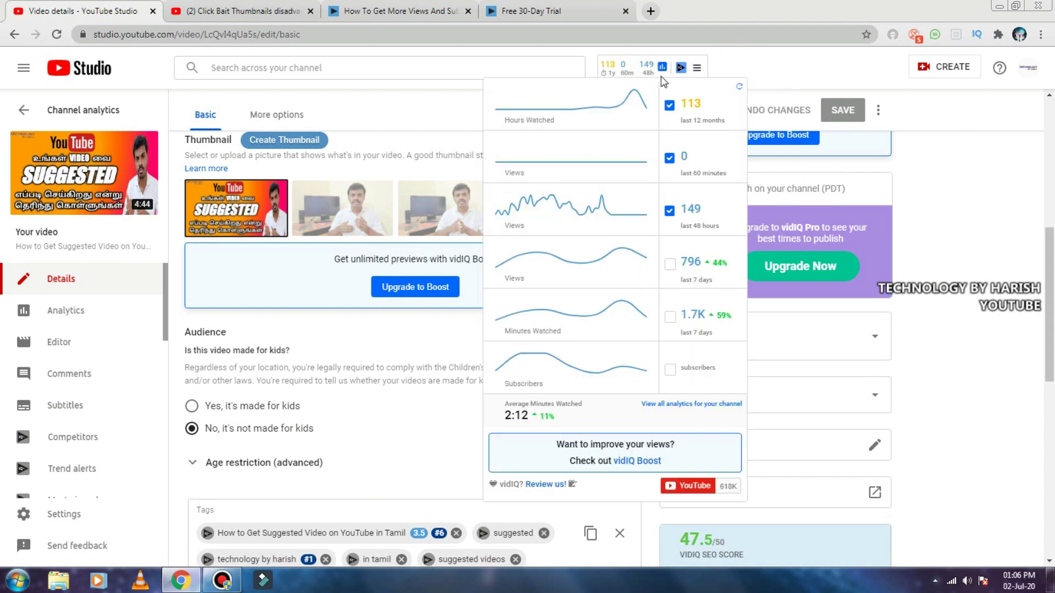
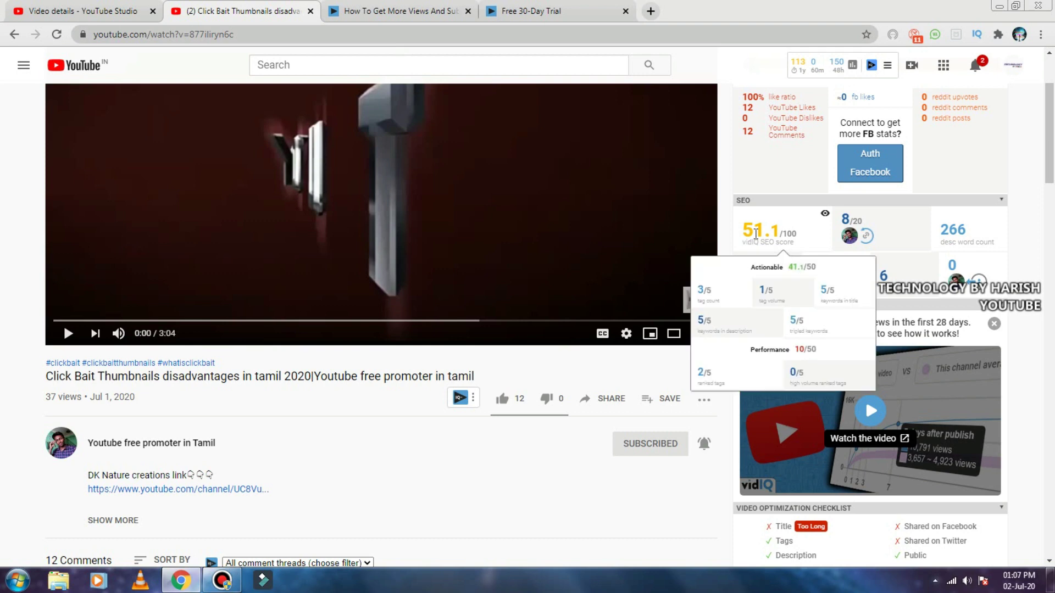
Step: Examine the vidIQ panel of the "Click Bait Thumbnails disadvantages in tamil 2020" video, including its SEO score, optimization checklist, tags and engagement
{"action": "scroll", "coordinate": [794, 233], "scroll_direction": "down", "scroll_amount": 5}
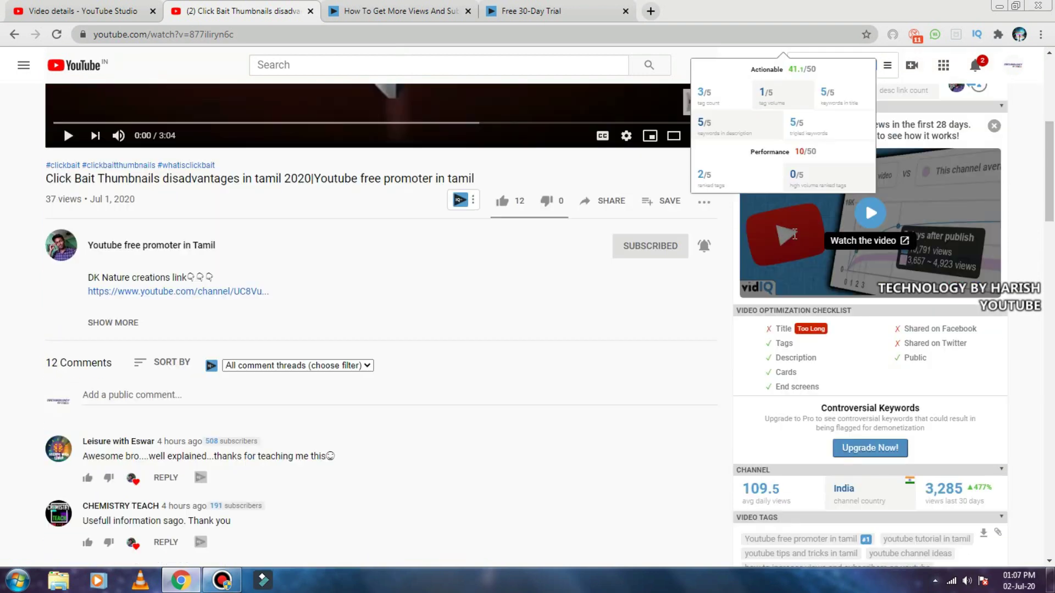
{"action": "mouse_move", "coordinate": [821, 261]}
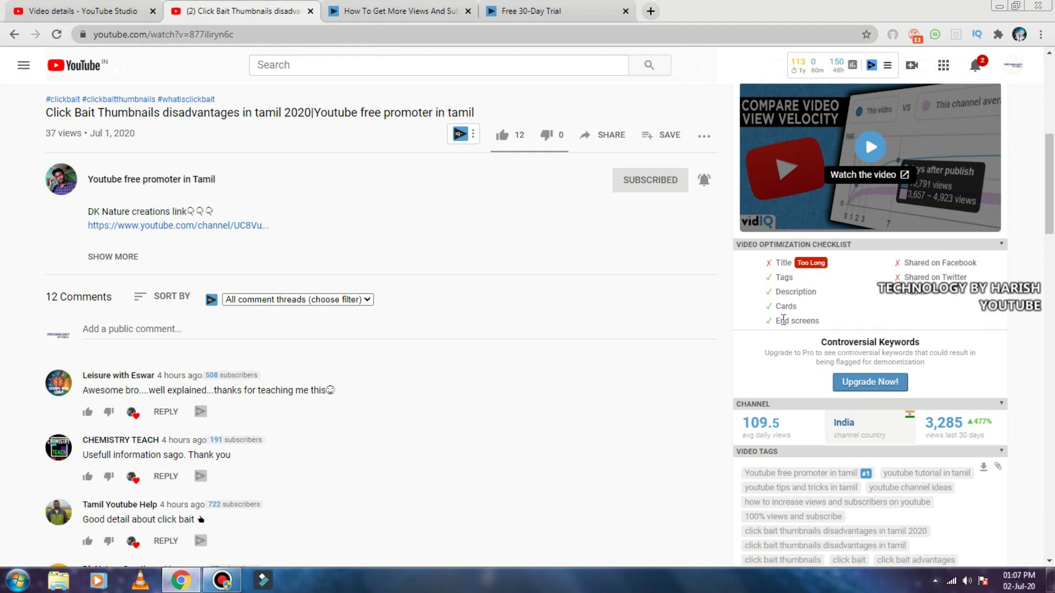
{"action": "scroll", "coordinate": [783, 320], "scroll_direction": "down", "scroll_amount": 4}
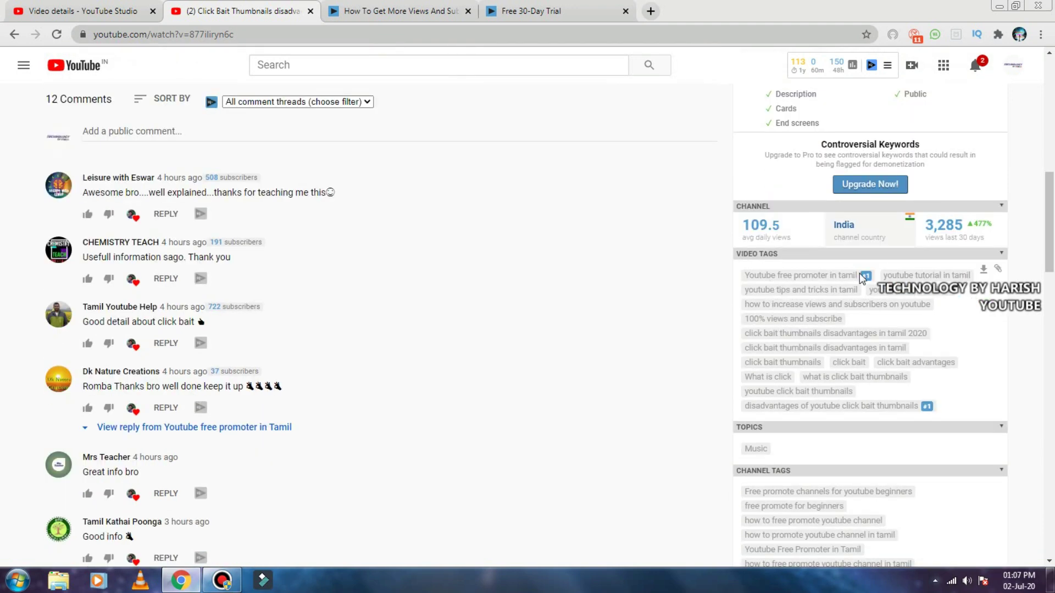
{"action": "mouse_move", "coordinate": [775, 233]}
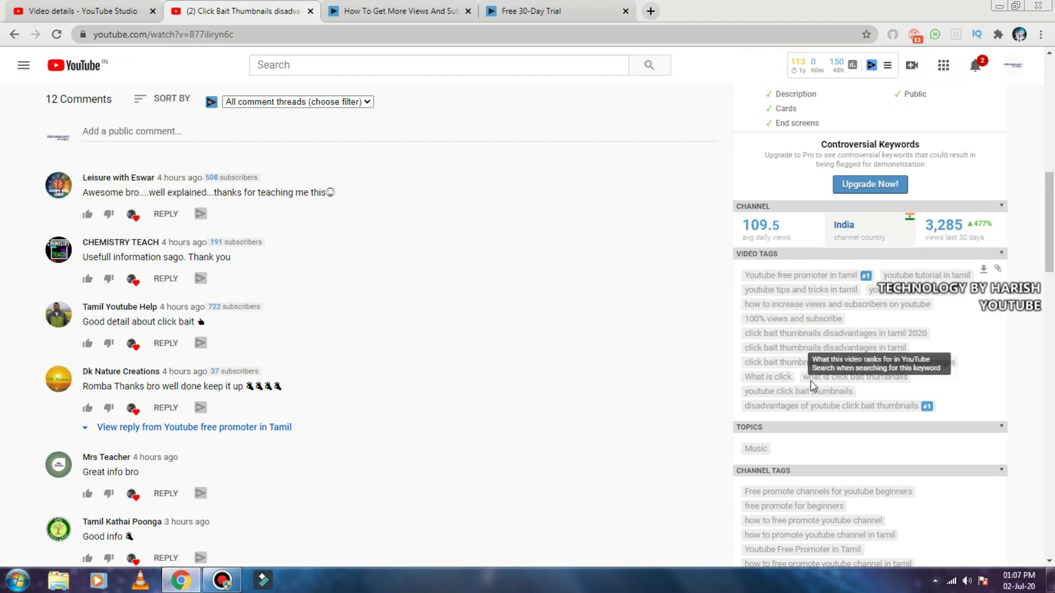
{"action": "scroll", "coordinate": [896, 351], "scroll_direction": "down", "scroll_amount": 3}
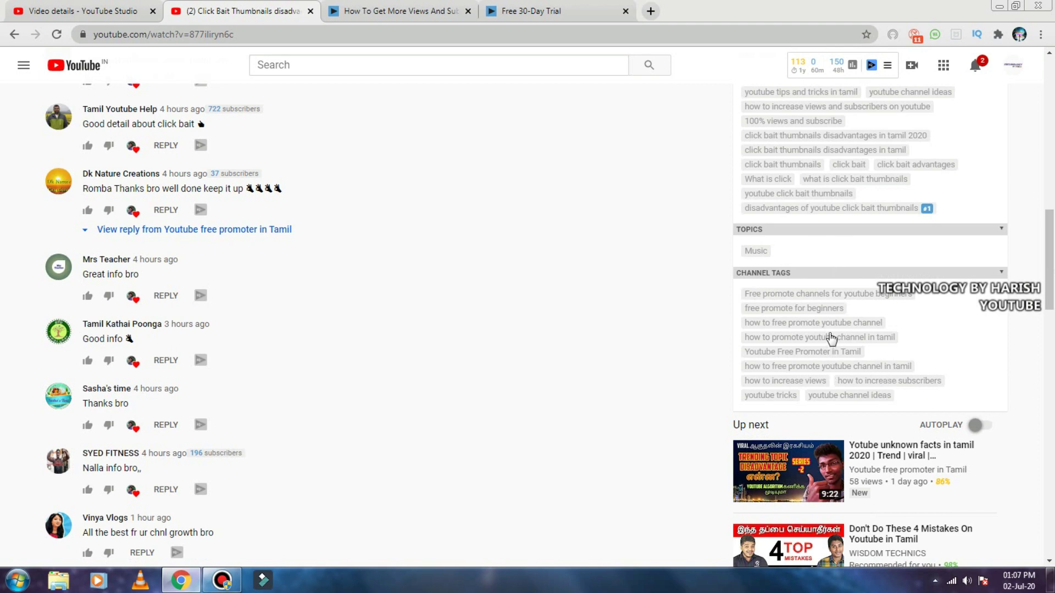
{"action": "scroll", "coordinate": [859, 263], "scroll_direction": "up", "scroll_amount": 15}
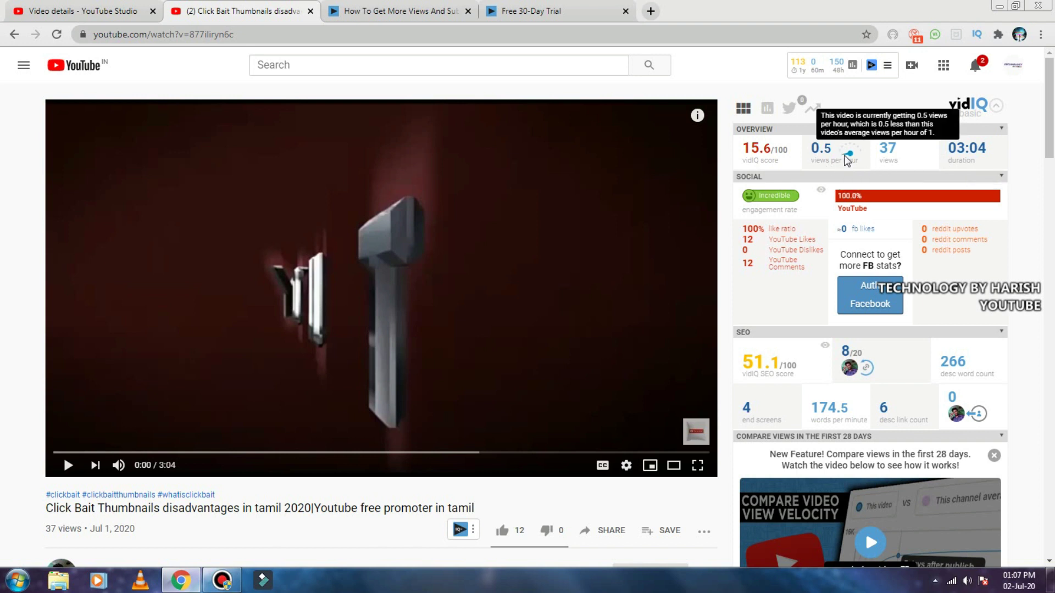
{"action": "mouse_move", "coordinate": [770, 148]}
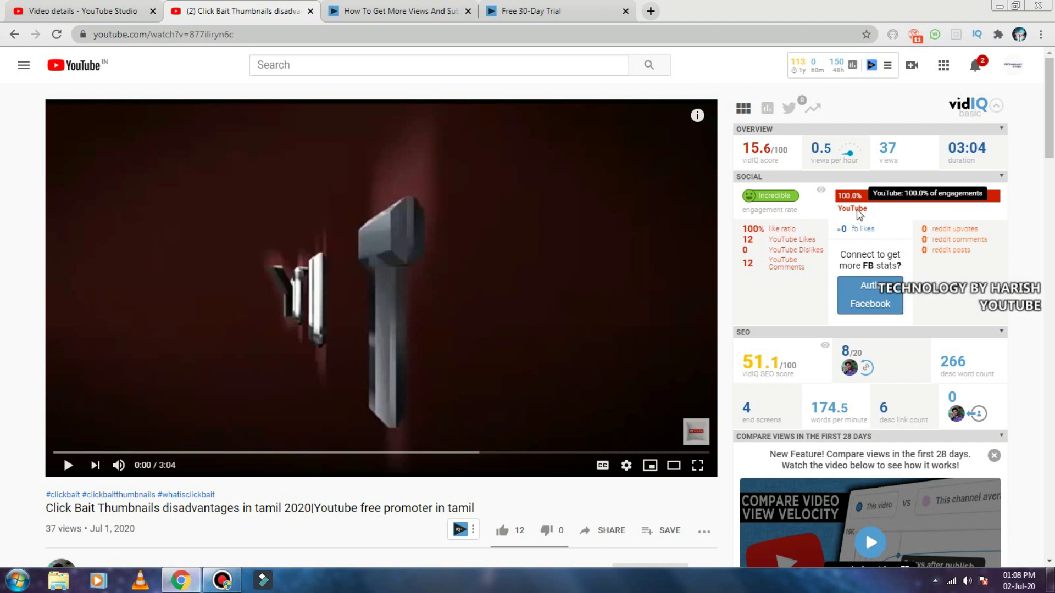
Step: Close the click bait video and vidIQ homepage tabs and return to the video details in YouTube Studio
{"action": "left_click", "coordinate": [310, 11]}
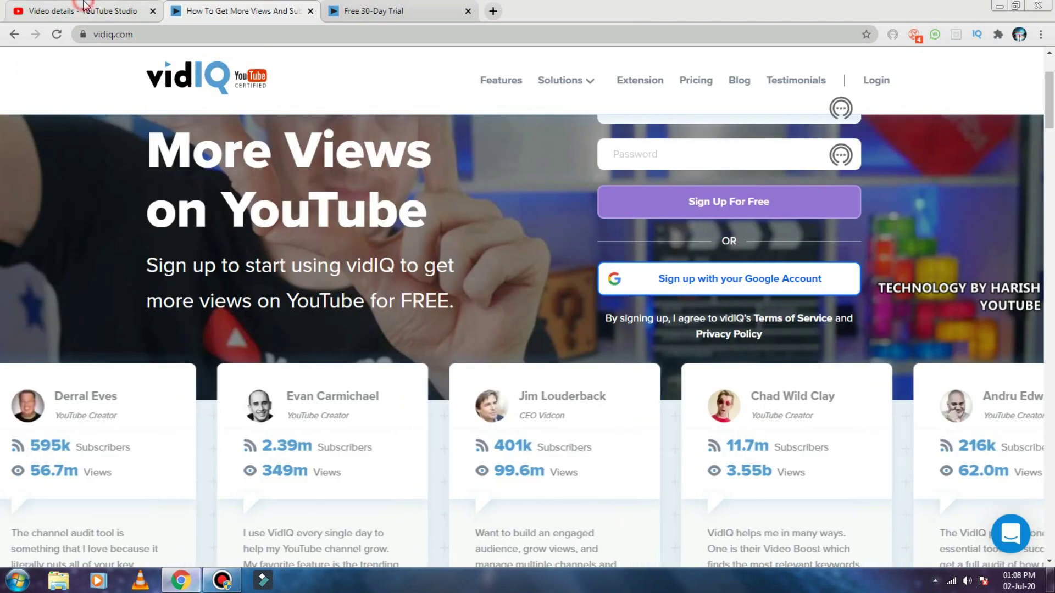
{"action": "left_click", "coordinate": [83, 4]}
{"action": "left_click", "coordinate": [231, 11]}
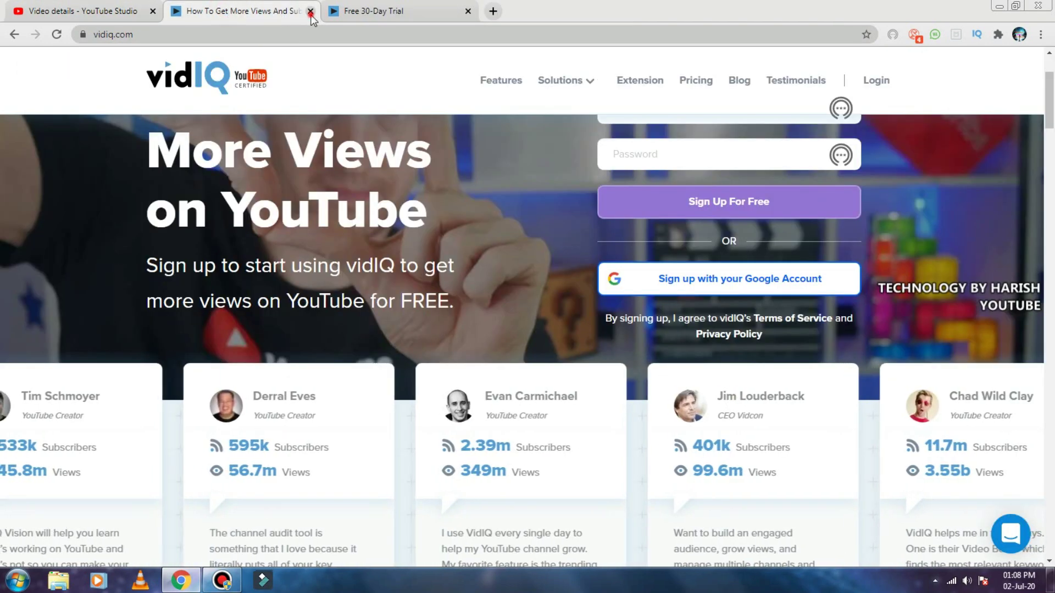
{"action": "left_click", "coordinate": [310, 11]}
{"action": "left_click", "coordinate": [85, 11]}
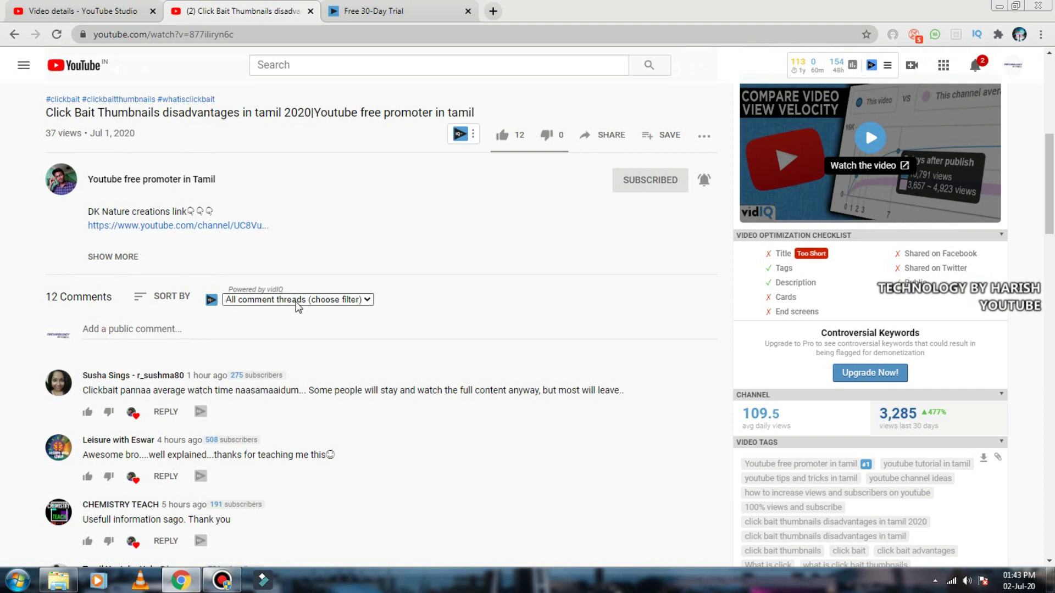
Step: Filter the click bait video's comments by Has replies and by Doesn't have replies, and look through the matching threads
{"action": "left_click", "coordinate": [347, 301]}
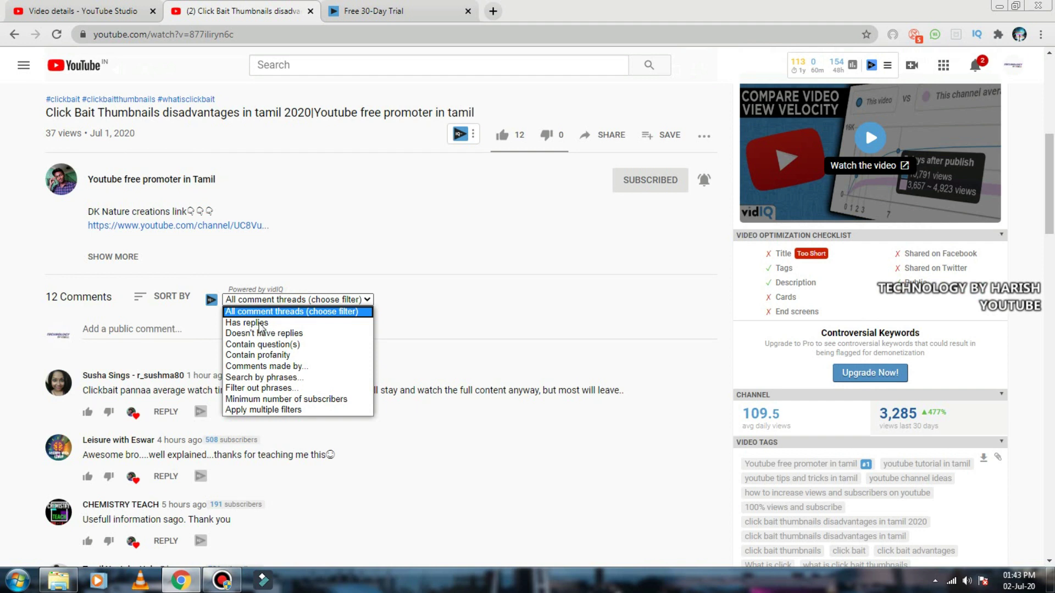
{"action": "left_click", "coordinate": [260, 324]}
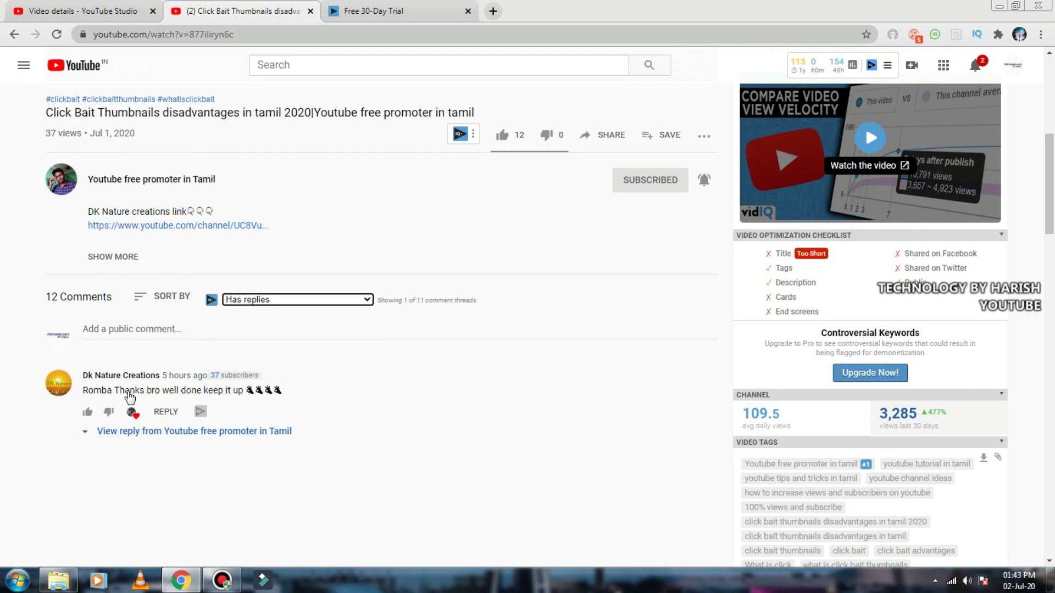
{"action": "left_click", "coordinate": [261, 302]}
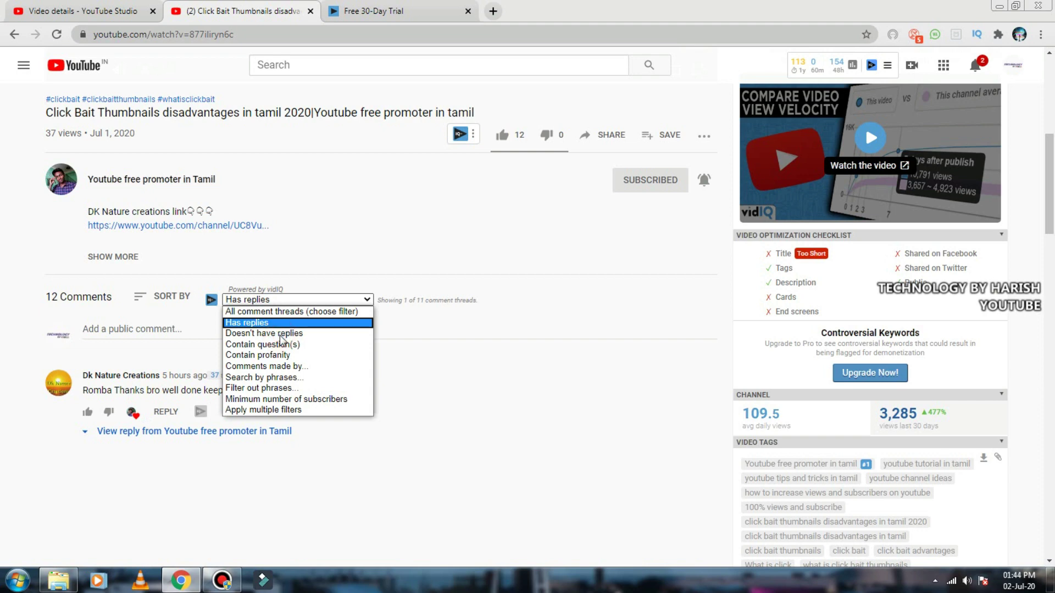
{"action": "left_click", "coordinate": [283, 334]}
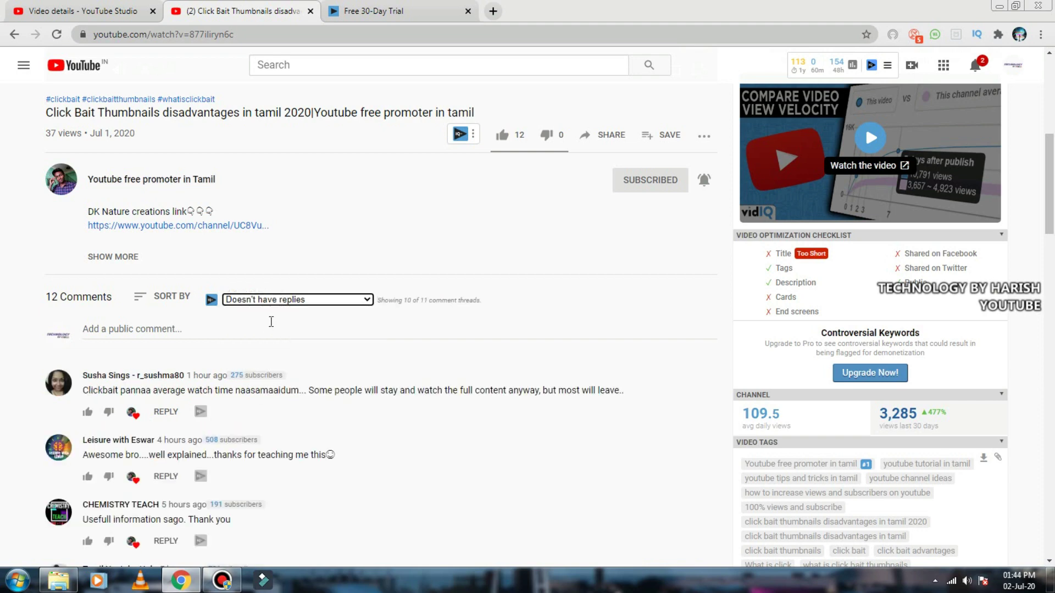
{"action": "scroll", "coordinate": [227, 370], "scroll_direction": "down", "scroll_amount": 10}
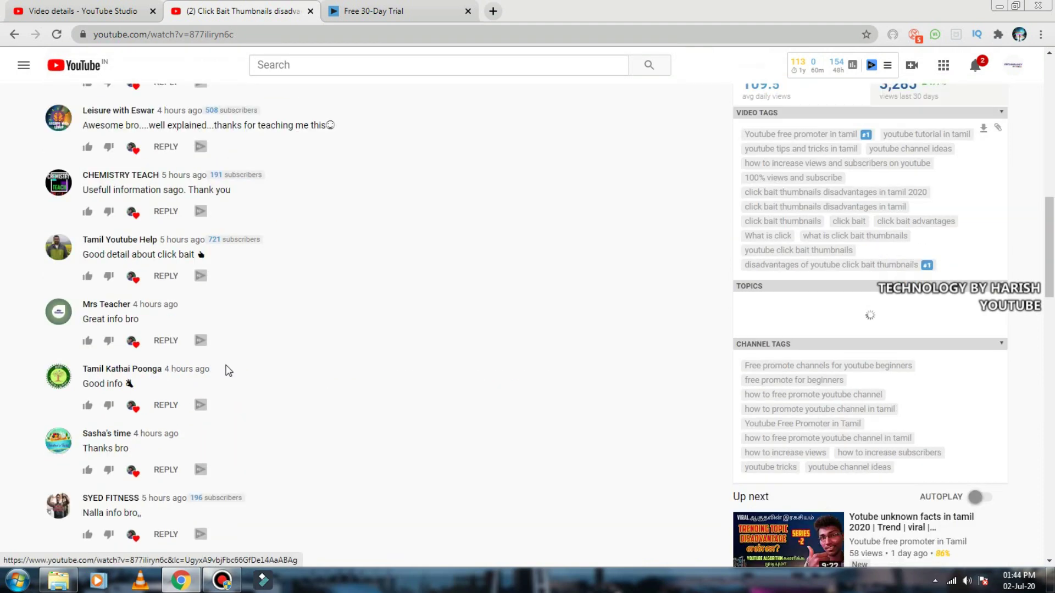
{"action": "scroll", "coordinate": [227, 370], "scroll_direction": "up", "scroll_amount": 5}
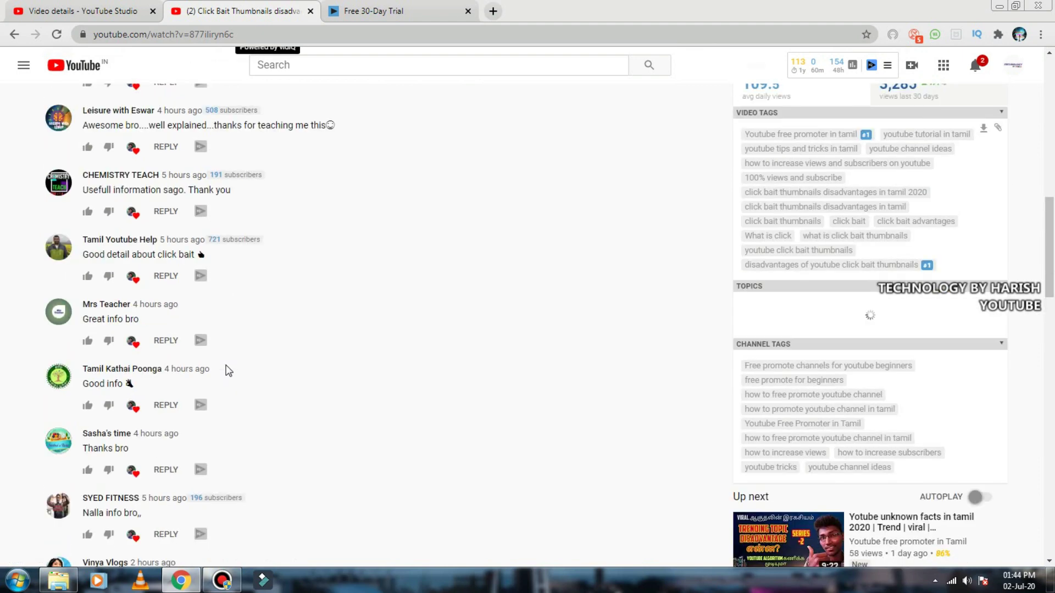
{"action": "scroll", "coordinate": [228, 371], "scroll_direction": "up", "scroll_amount": 6}
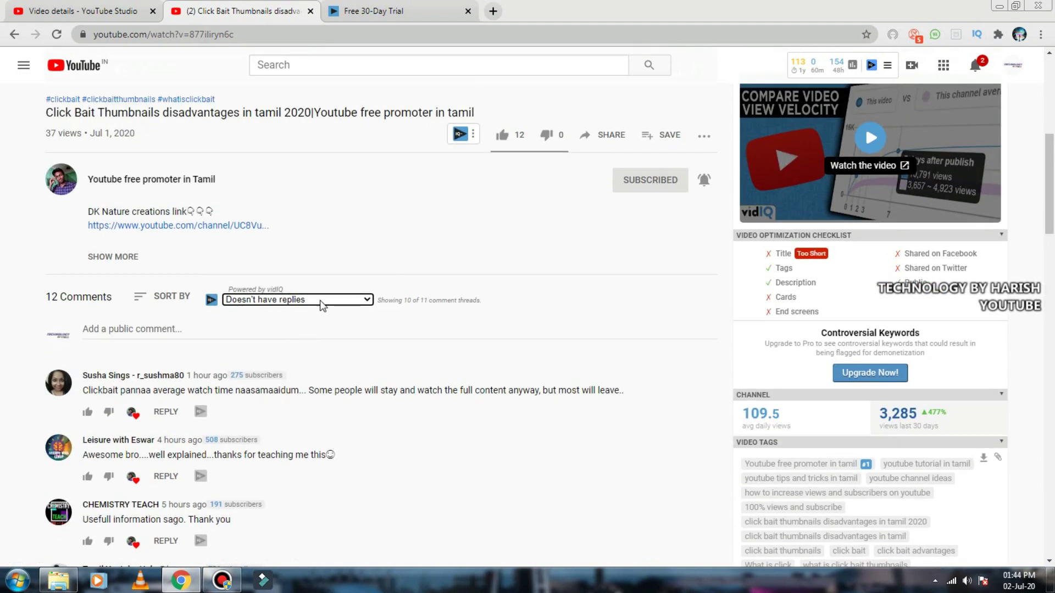
Step: Switch the vidIQ comment filter to Filter out phrases and show its comma-separated phrase entry
{"action": "left_click", "coordinate": [320, 300]}
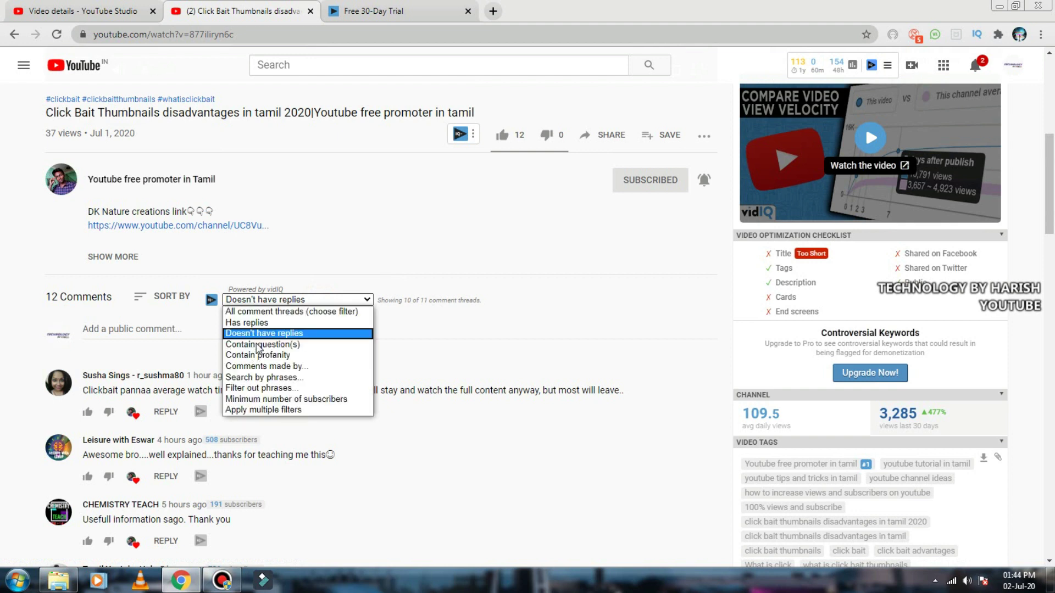
{"action": "left_click", "coordinate": [268, 388]}
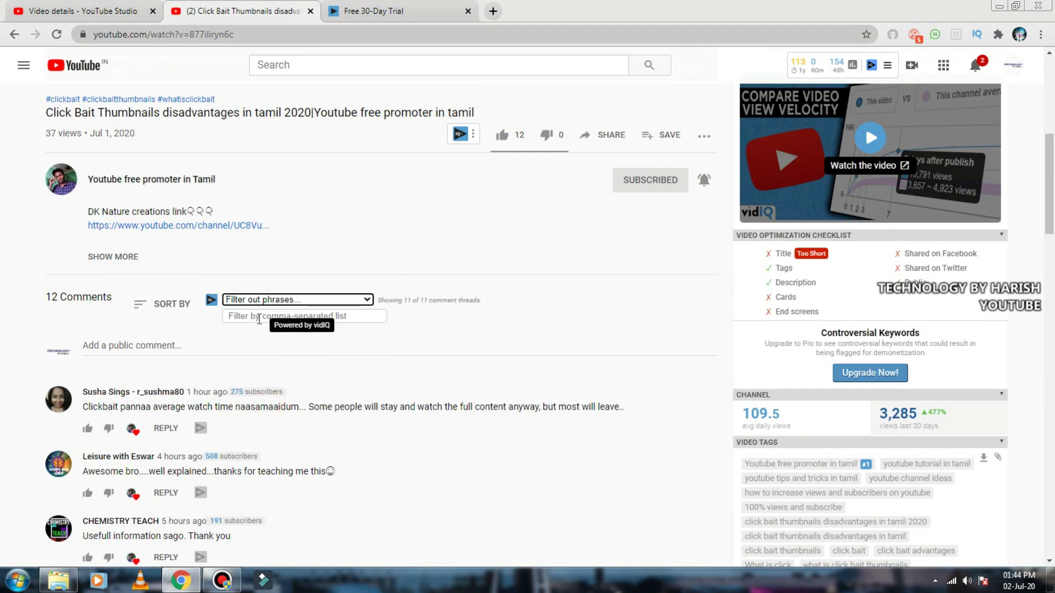
{"action": "left_click", "coordinate": [247, 317]}
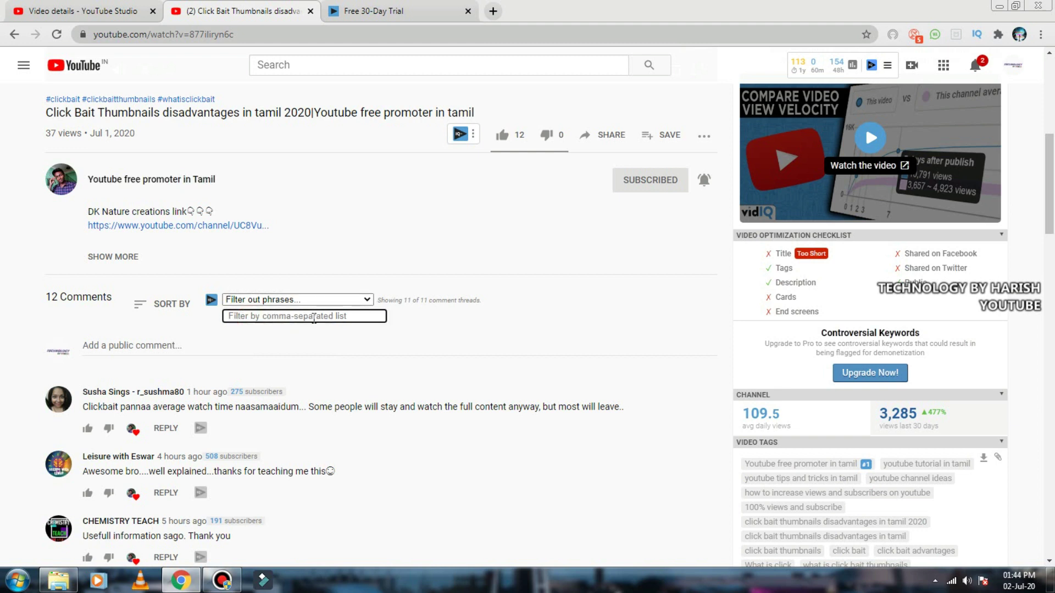
{"action": "left_click", "coordinate": [330, 299]}
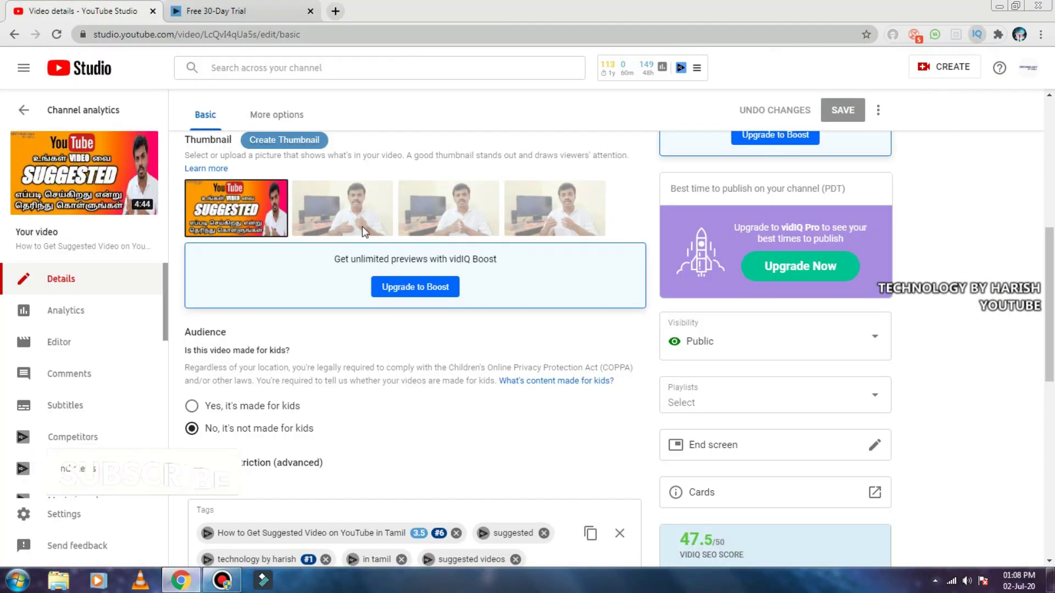
Step: Open the channel's vidIQ analytics from the video details page and set the YouTube SEO card to all-time
{"action": "left_click", "coordinate": [976, 36]}
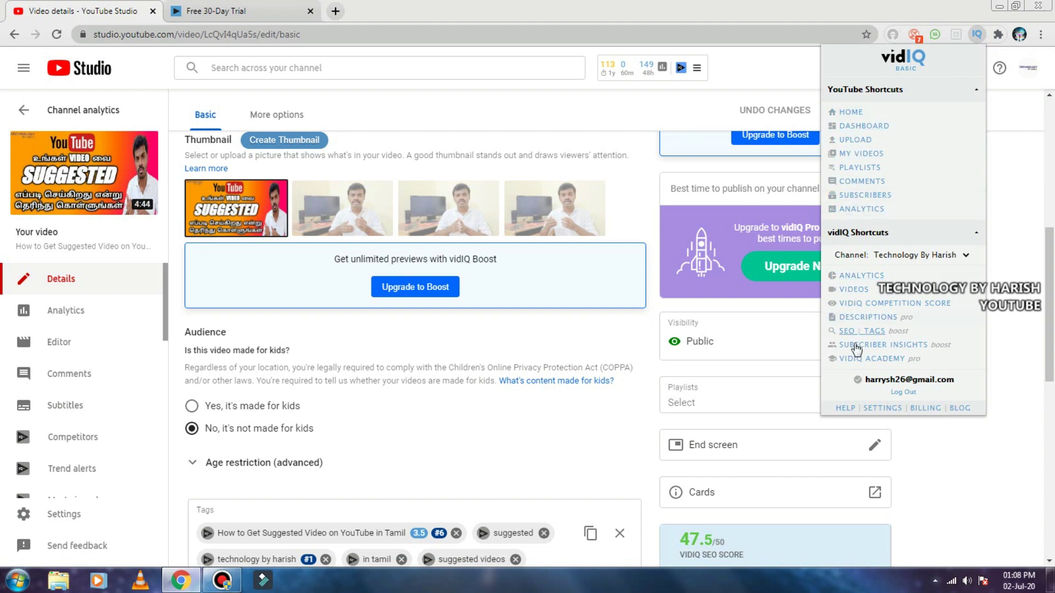
{"action": "left_click", "coordinate": [859, 275]}
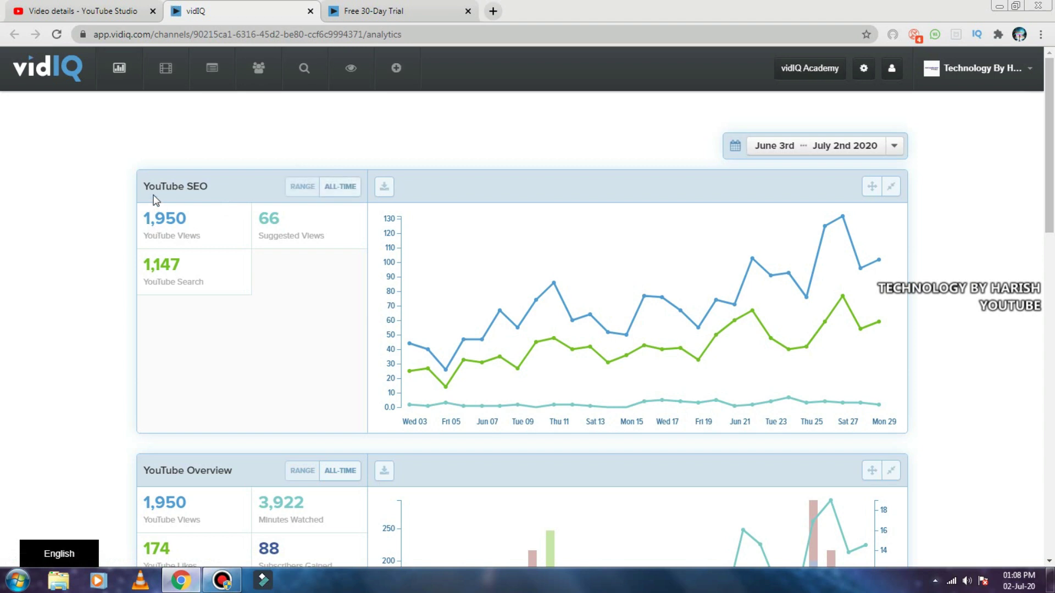
{"action": "left_click", "coordinate": [334, 190]}
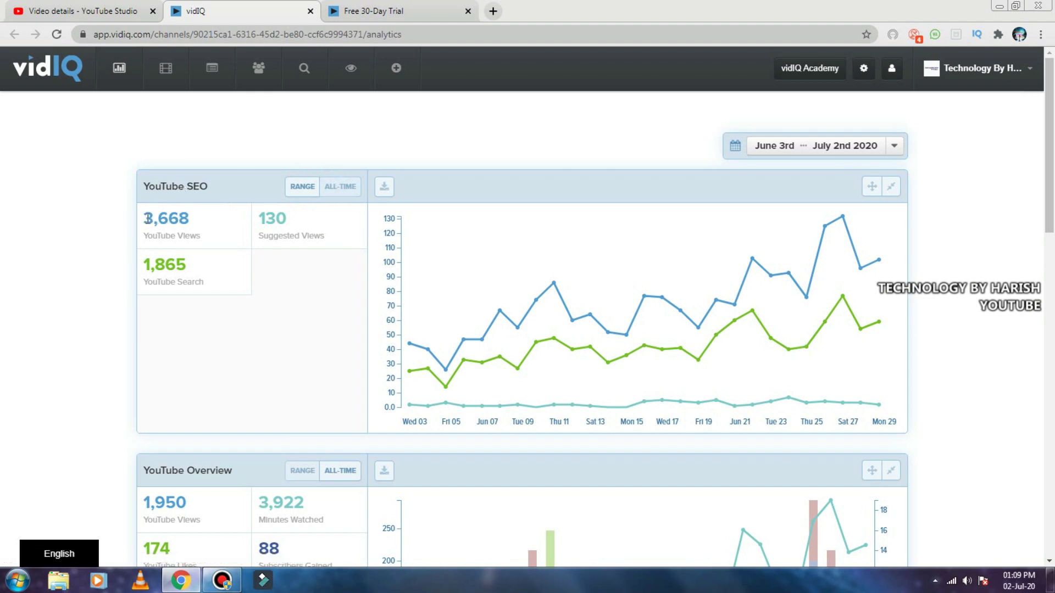
Step: Examine the YouTube SEO card's views, suggested views and search figures, along with the daily values in its chart
{"action": "left_click_drag", "start_coordinate": [148, 219], "coordinate": [195, 223]}
{"action": "left_click", "coordinate": [290, 289]}
{"action": "left_click_drag", "start_coordinate": [263, 213], "coordinate": [304, 217]}
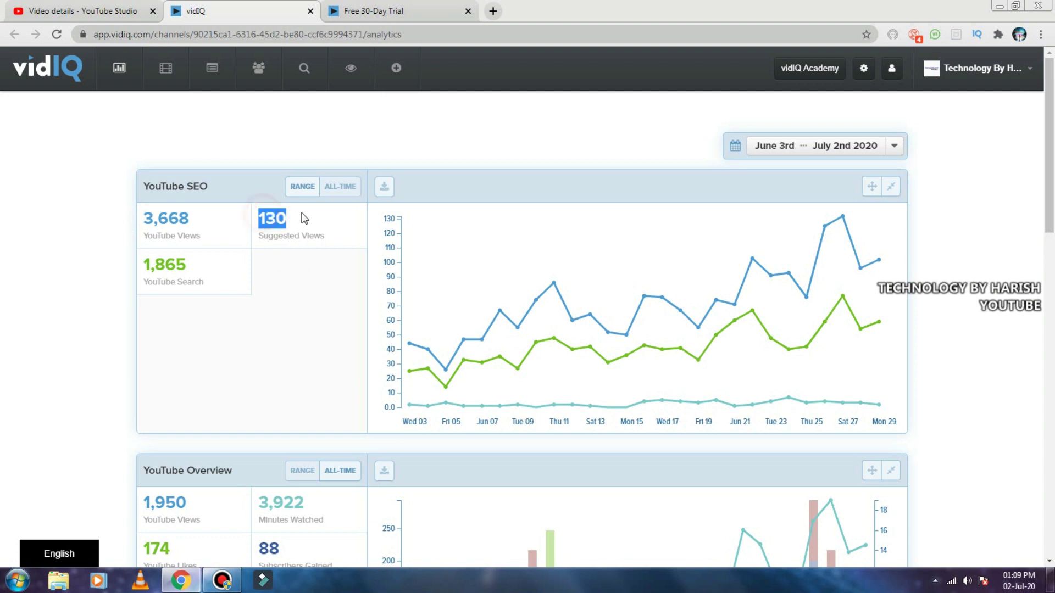
{"action": "left_click", "coordinate": [304, 258]}
{"action": "left_click_drag", "start_coordinate": [147, 261], "coordinate": [203, 264]}
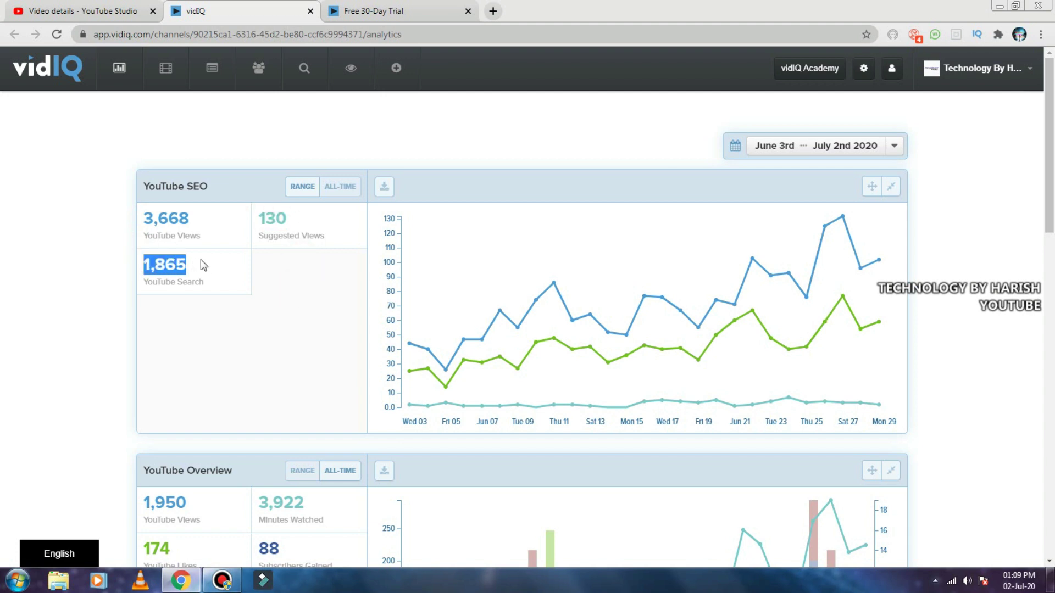
{"action": "left_click", "coordinate": [274, 268]}
{"action": "mouse_move", "coordinate": [586, 317]}
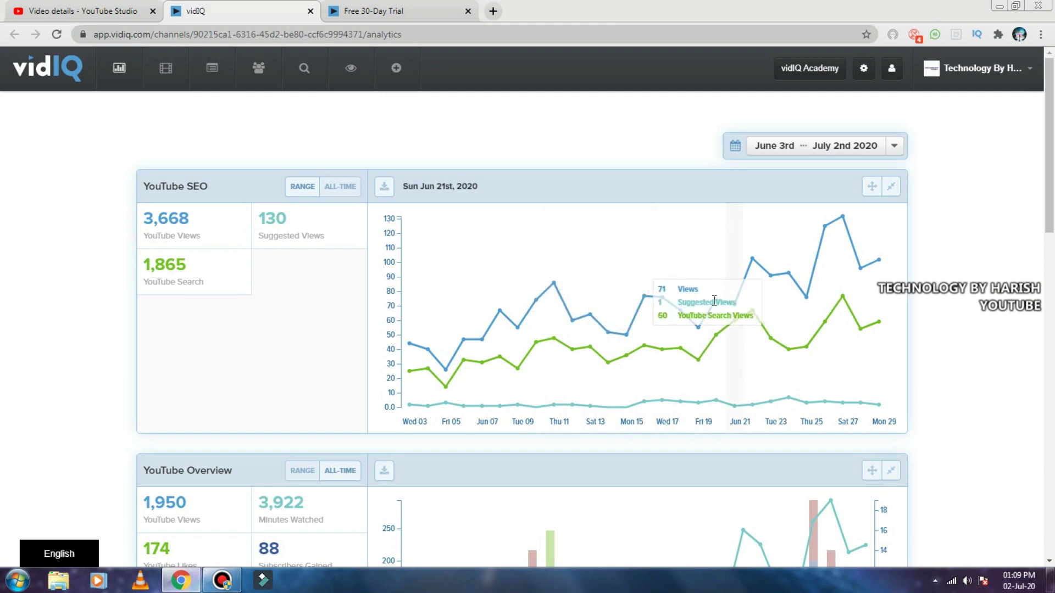
Step: Review the YouTube Overview figures and chart, including likes and subscribers, and the age groups in Demographics
{"action": "scroll", "coordinate": [687, 301], "scroll_direction": "down", "scroll_amount": 5}
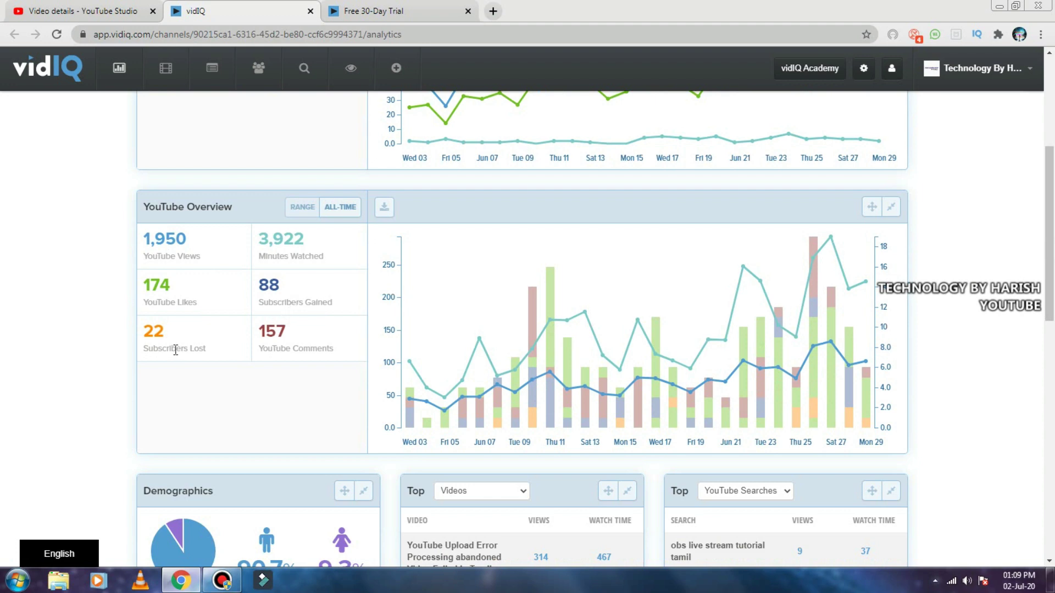
{"action": "scroll", "coordinate": [513, 302], "scroll_direction": "down", "scroll_amount": 2}
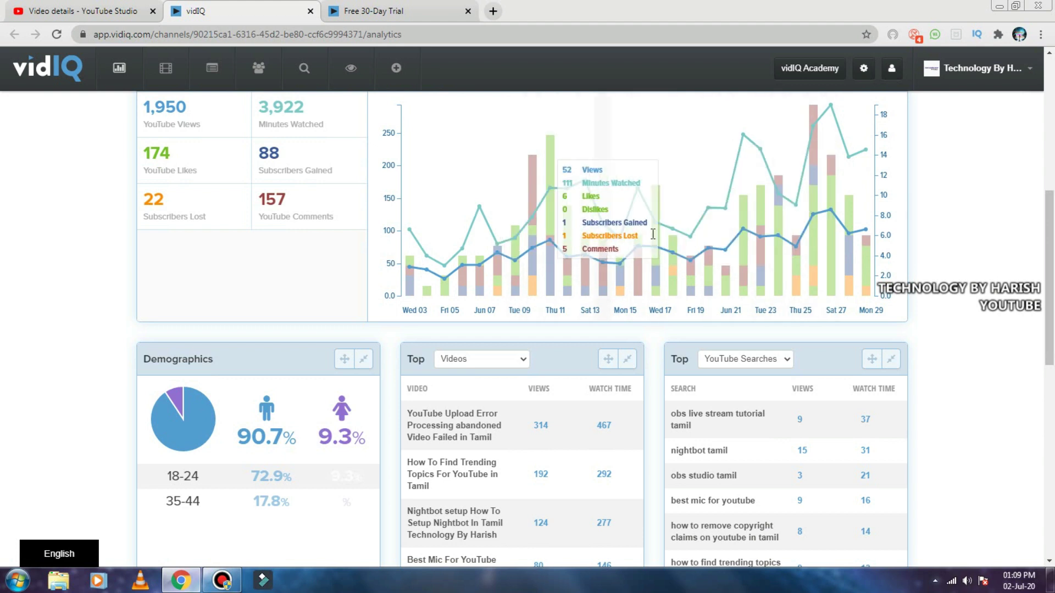
{"action": "scroll", "coordinate": [624, 257], "scroll_direction": "down", "scroll_amount": 1}
{"action": "scroll", "coordinate": [624, 256], "scroll_direction": "down", "scroll_amount": 4}
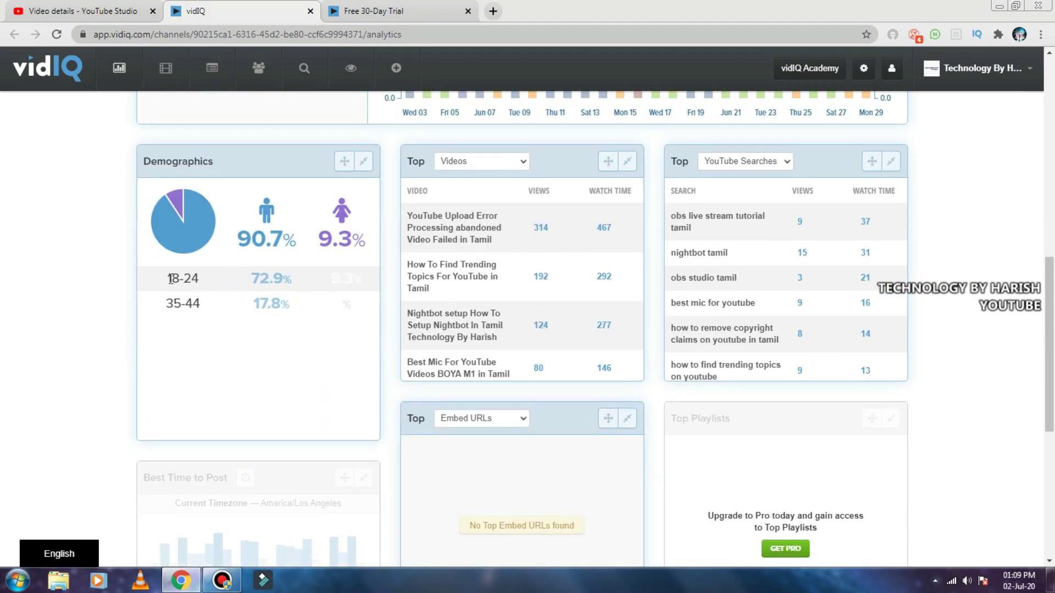
{"action": "left_click_drag", "start_coordinate": [170, 279], "coordinate": [192, 303]}
Step: Look through the channel's Top Videos and Top YouTube Searches lists with their views and watch times
{"action": "scroll", "coordinate": [473, 264], "scroll_direction": "down", "scroll_amount": 2}
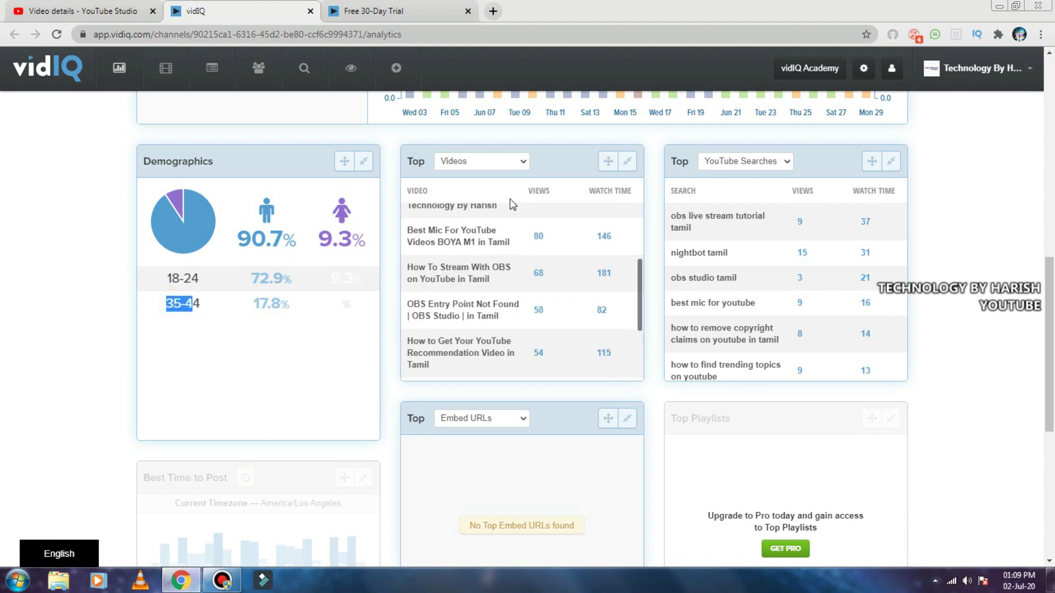
{"action": "scroll", "coordinate": [537, 253], "scroll_direction": "up", "scroll_amount": 3}
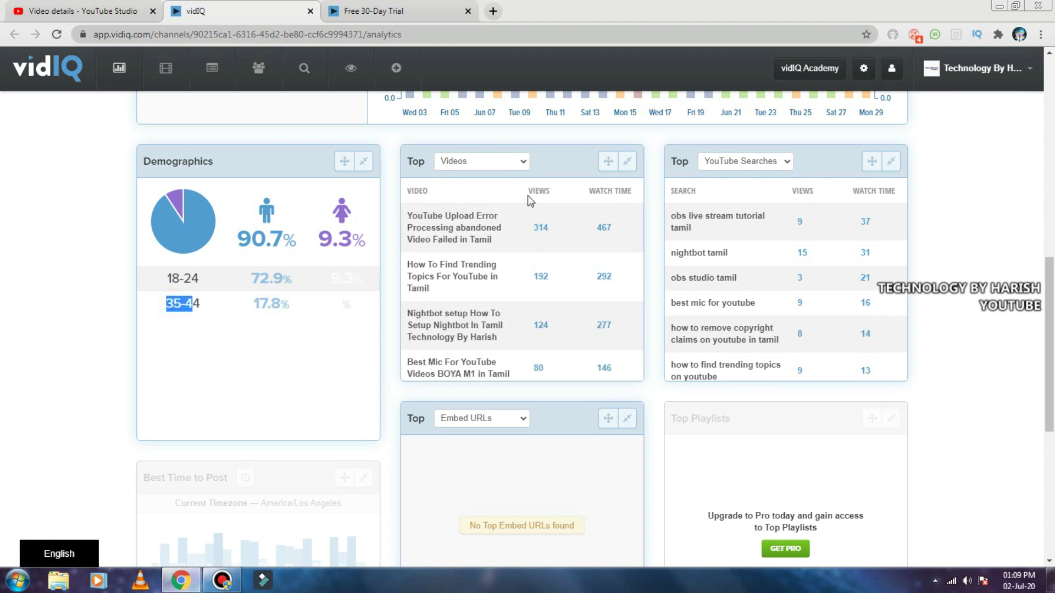
{"action": "scroll", "coordinate": [474, 233], "scroll_direction": "up", "scroll_amount": 1}
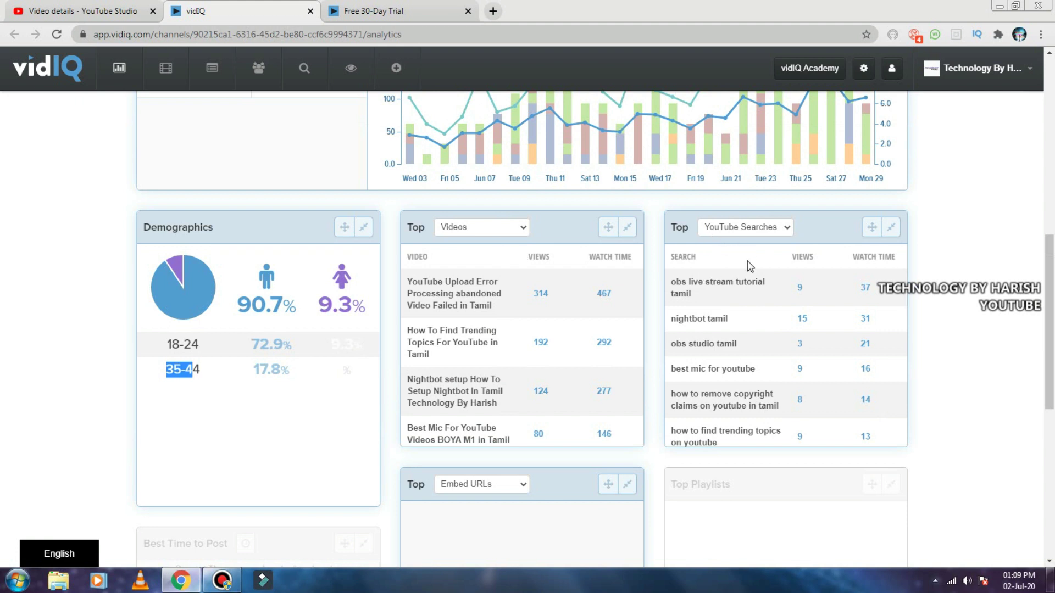
{"action": "scroll", "coordinate": [789, 299], "scroll_direction": "down", "scroll_amount": 10}
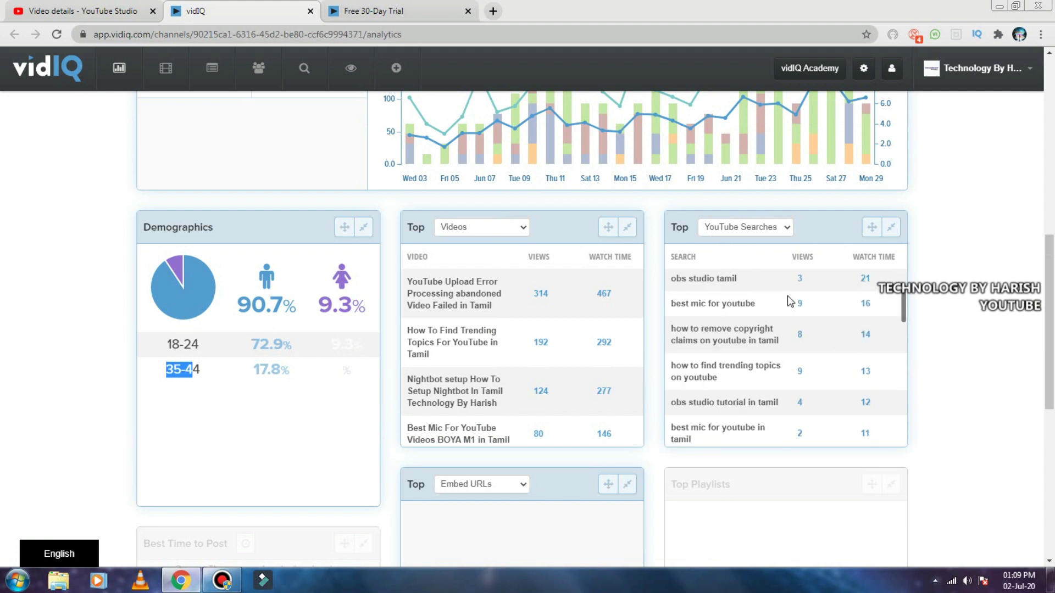
{"action": "scroll", "coordinate": [787, 302], "scroll_direction": "down", "scroll_amount": 8}
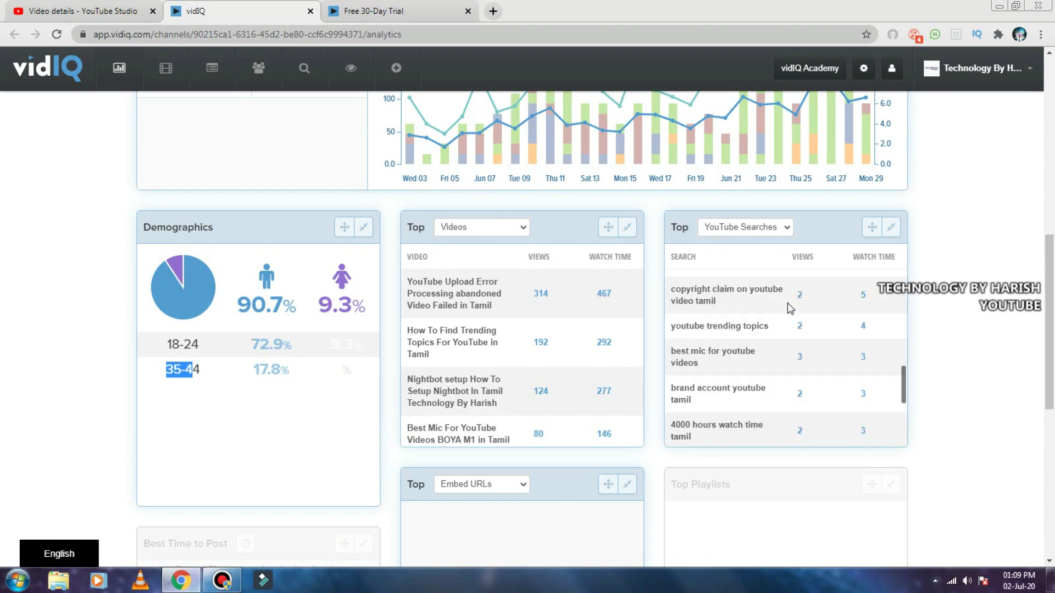
{"action": "scroll", "coordinate": [589, 379], "scroll_direction": "down", "scroll_amount": 3}
{"action": "scroll", "coordinate": [589, 379], "scroll_direction": "down", "scroll_amount": 2}
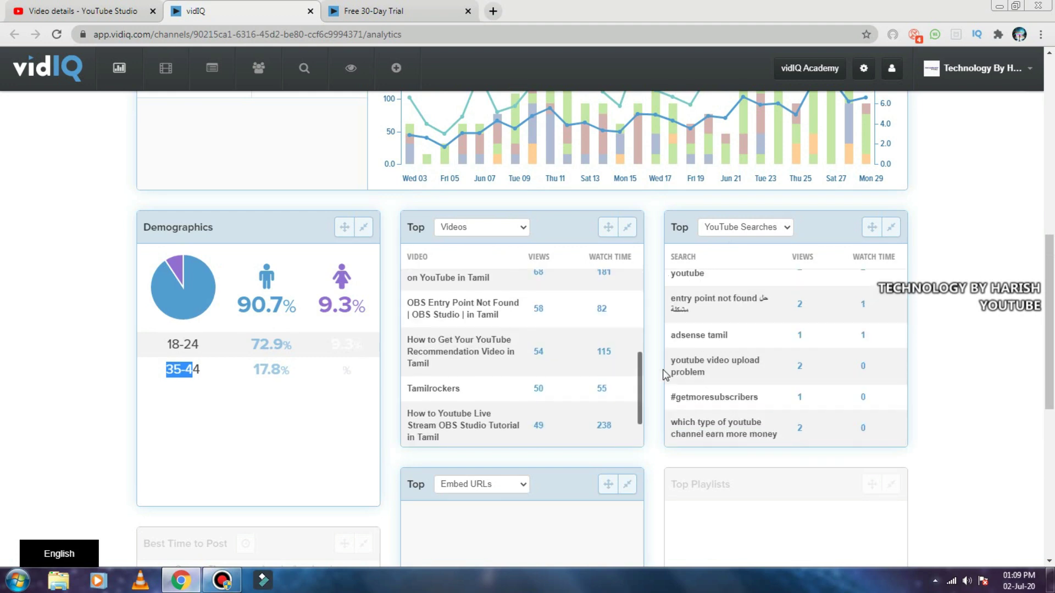
Step: Examine the Trends card and the Overview card's YouTube views at the end of the analytics page
{"action": "scroll", "coordinate": [667, 368], "scroll_direction": "down", "scroll_amount": 8}
{"action": "left_click_drag", "start_coordinate": [671, 332], "coordinate": [722, 332]}
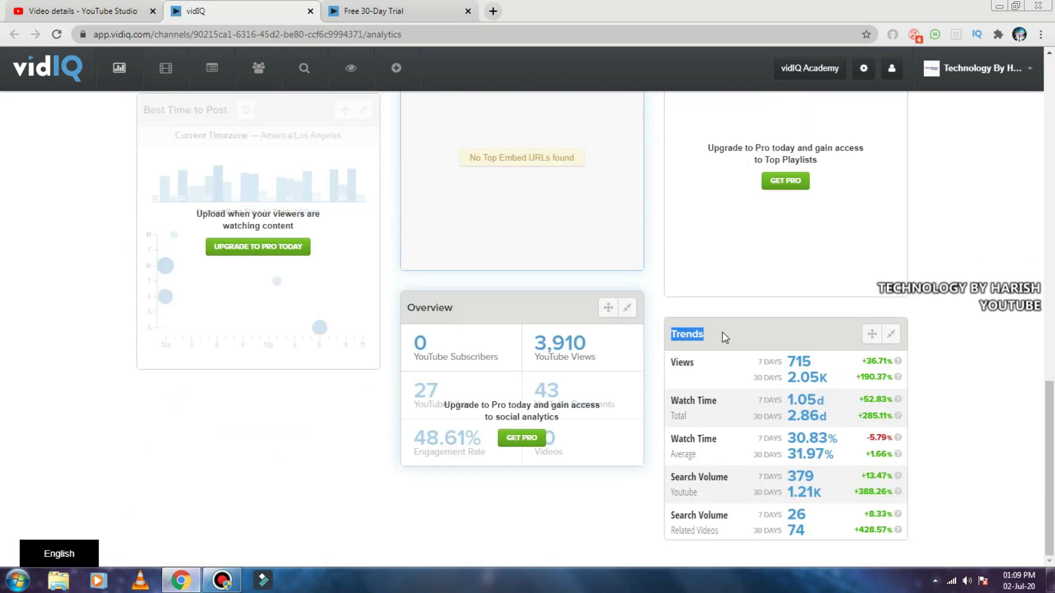
{"action": "left_click", "coordinate": [722, 331]}
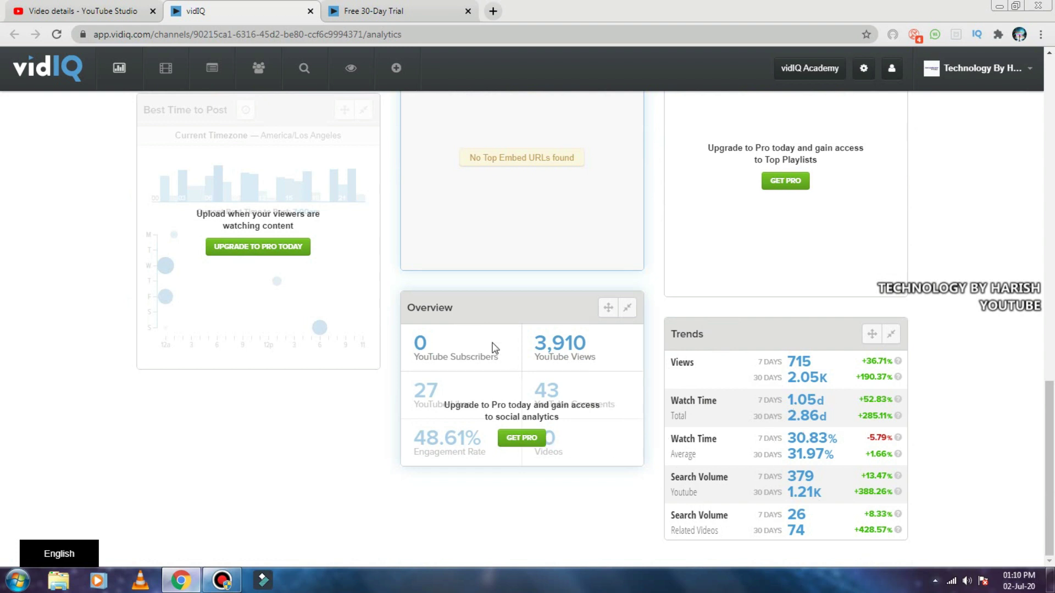
{"action": "left_click_drag", "start_coordinate": [536, 346], "coordinate": [565, 345]}
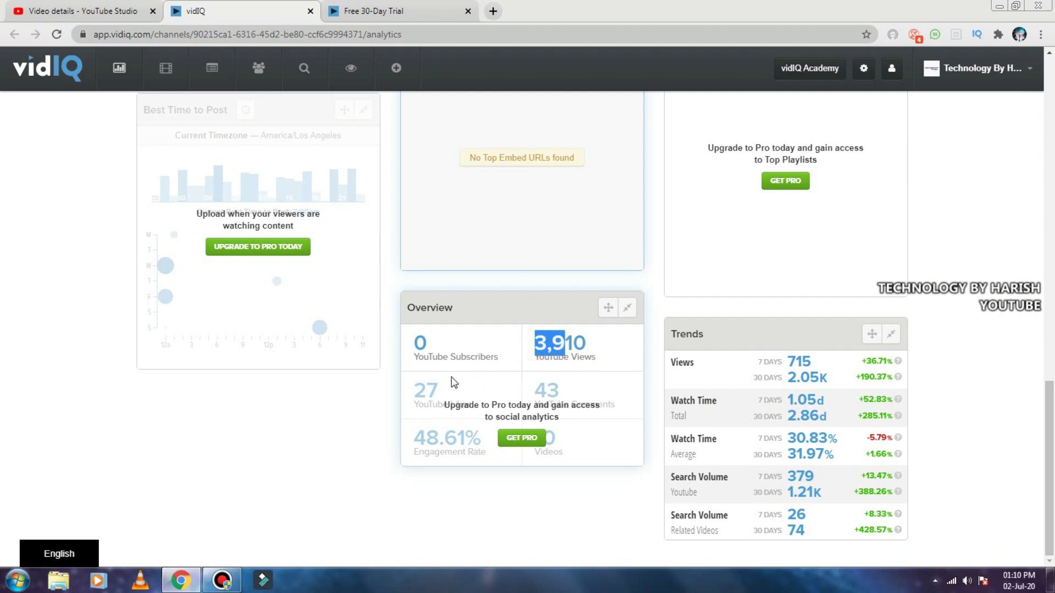
Step: Look over the whole vidIQ analytics page again, from YouTube SEO down to Overview and Trends, and return to its start
{"action": "scroll", "coordinate": [335, 175], "scroll_direction": "up", "scroll_amount": 10}
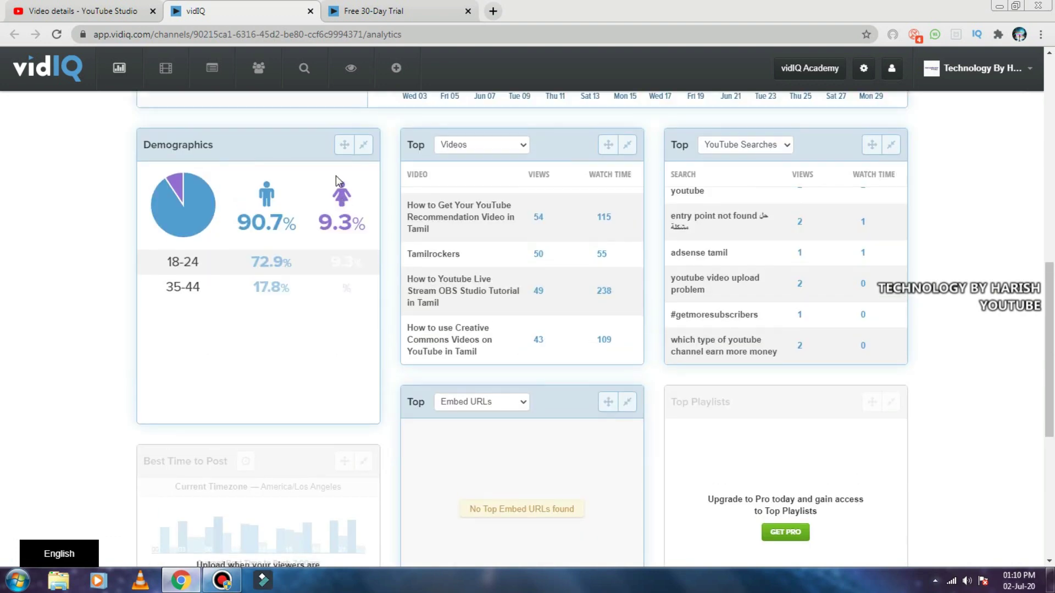
{"action": "scroll", "coordinate": [269, 172], "scroll_direction": "up", "scroll_amount": 5}
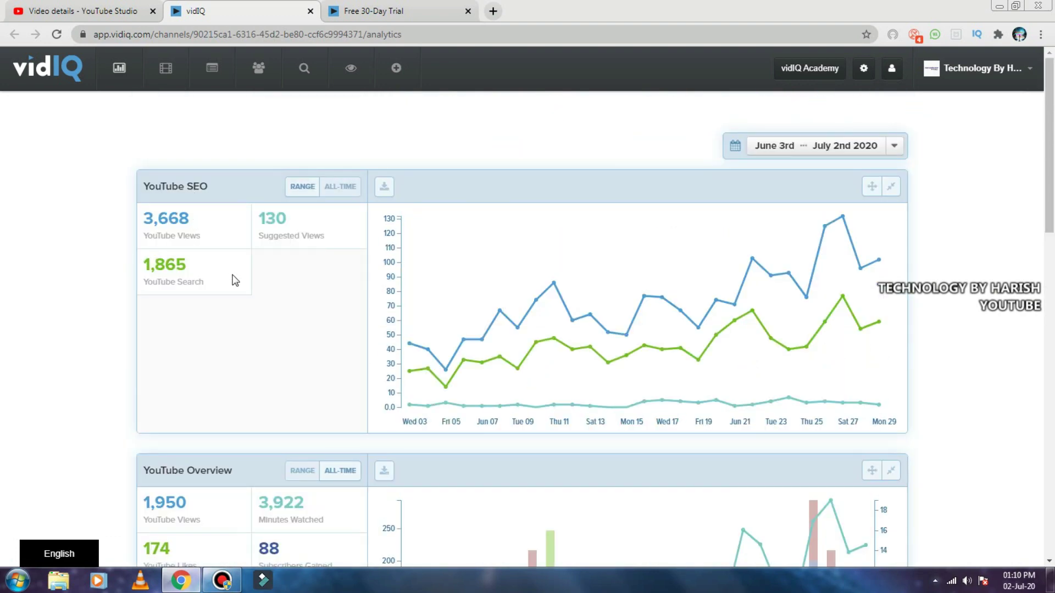
{"action": "scroll", "coordinate": [260, 329], "scroll_direction": "down", "scroll_amount": 3}
{"action": "scroll", "coordinate": [273, 374], "scroll_direction": "down", "scroll_amount": 5}
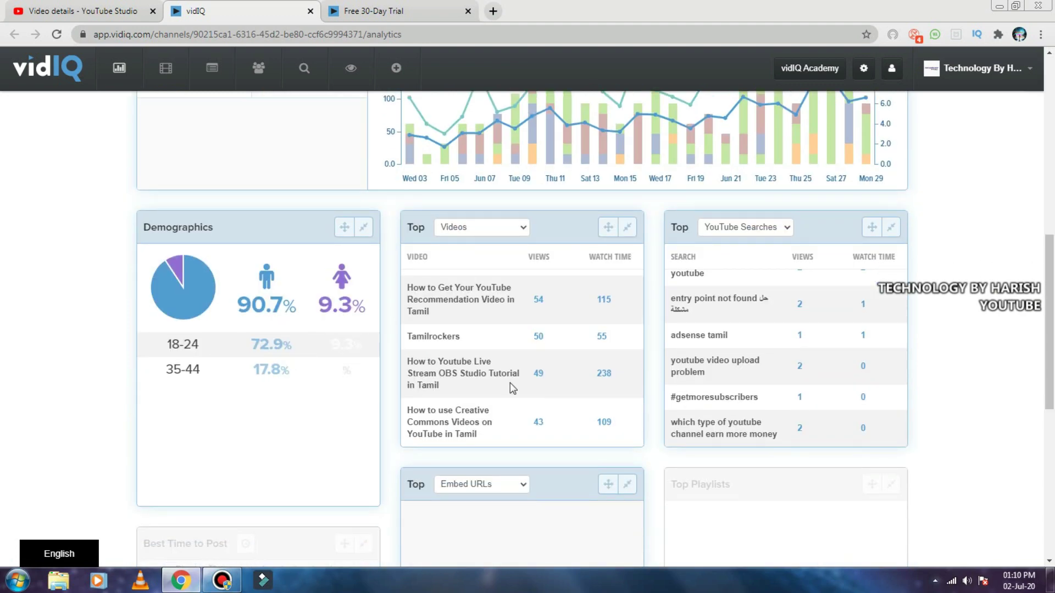
{"action": "scroll", "coordinate": [514, 428], "scroll_direction": "down", "scroll_amount": 5}
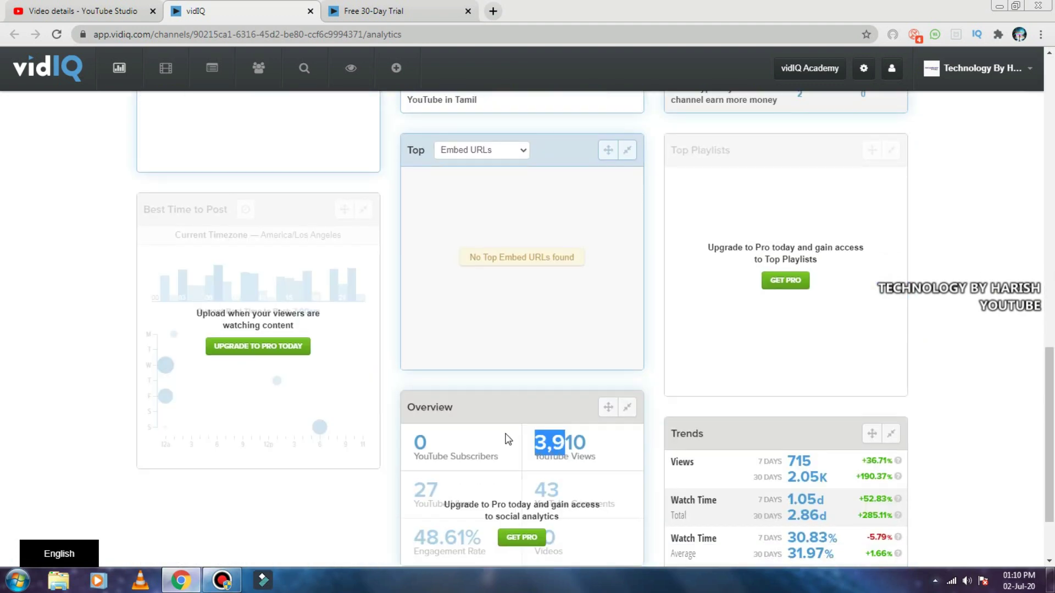
{"action": "scroll", "coordinate": [505, 438], "scroll_direction": "down", "scroll_amount": 1}
{"action": "left_click", "coordinate": [319, 438]}
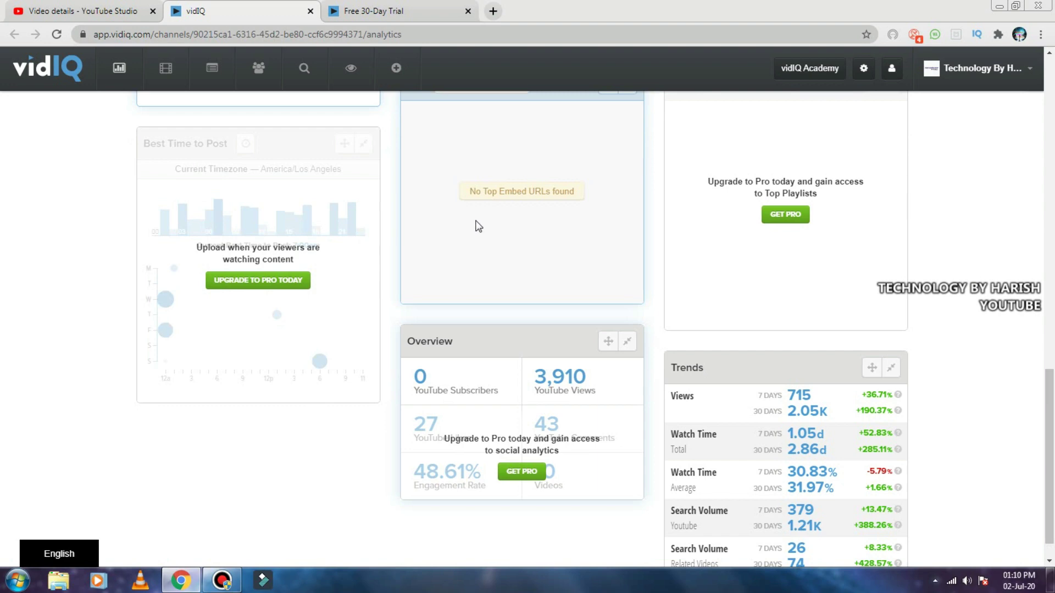
{"action": "scroll", "coordinate": [478, 225], "scroll_direction": "up", "scroll_amount": 15}
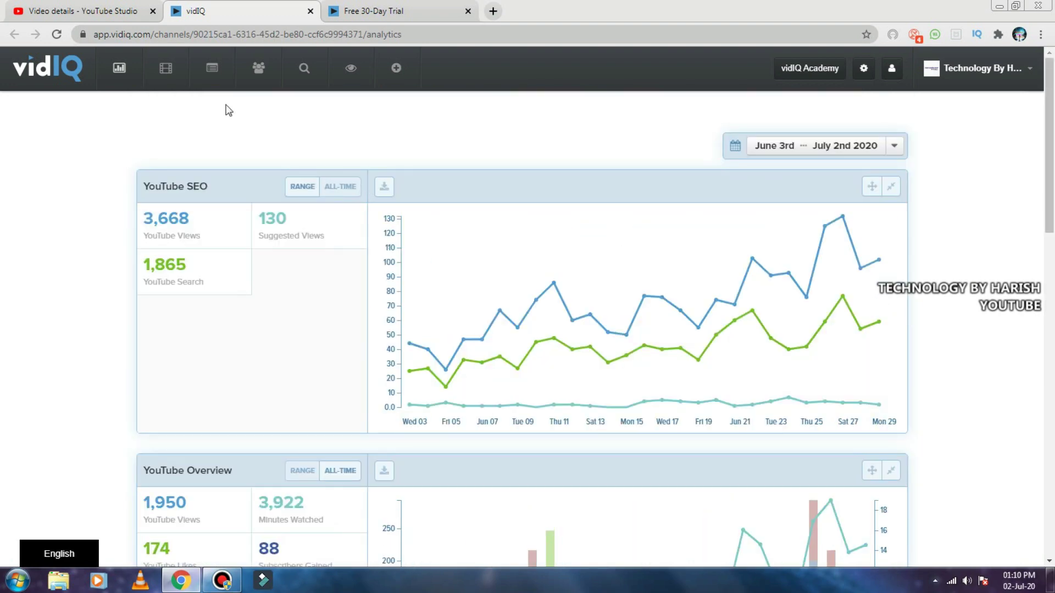
Step: Open the channel's video list in vidIQ and look through each video's tag, view, like and comment figures
{"action": "left_click", "coordinate": [162, 71]}
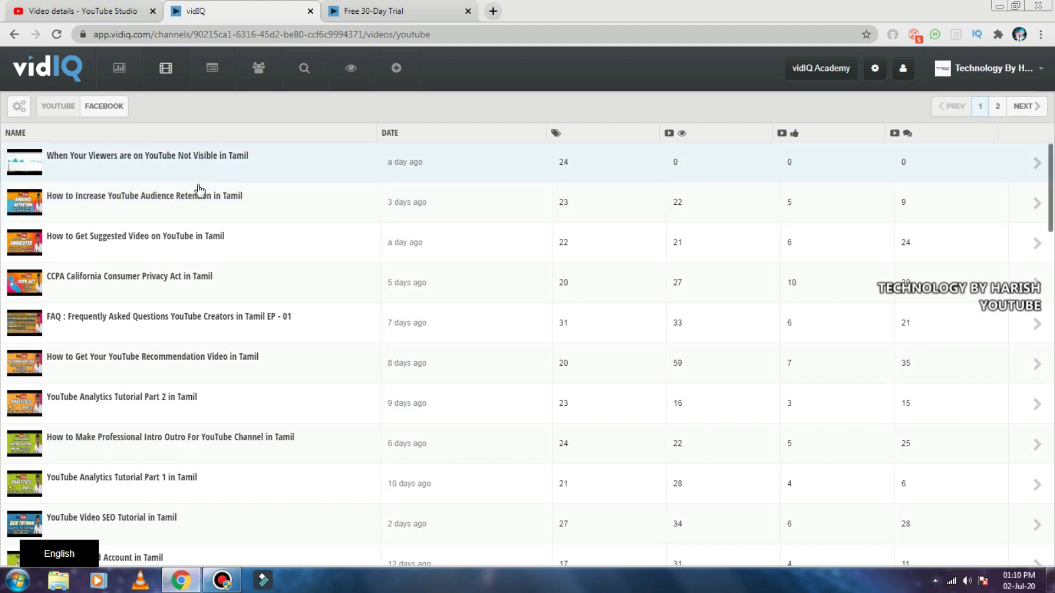
{"action": "scroll", "coordinate": [199, 189], "scroll_direction": "down", "scroll_amount": 3}
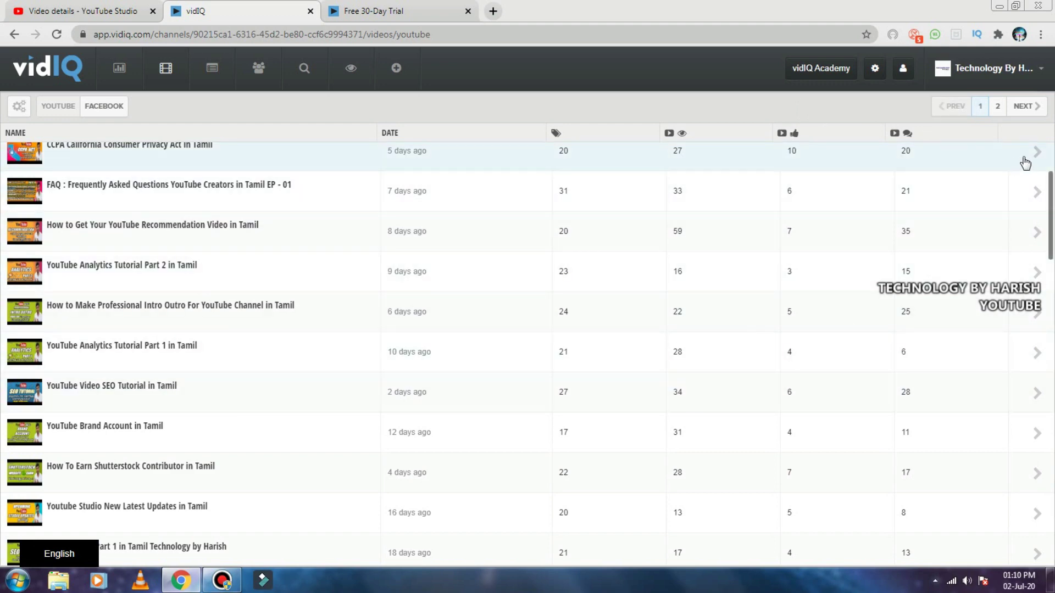
{"action": "scroll", "coordinate": [321, 289], "scroll_direction": "down", "scroll_amount": 6}
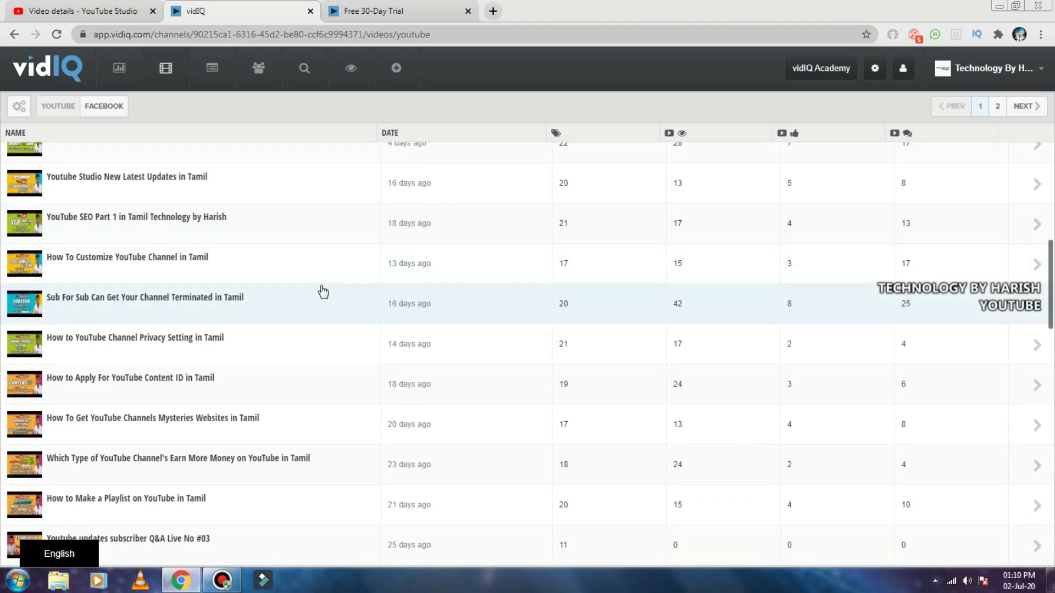
{"action": "scroll", "coordinate": [323, 291], "scroll_direction": "up", "scroll_amount": 8}
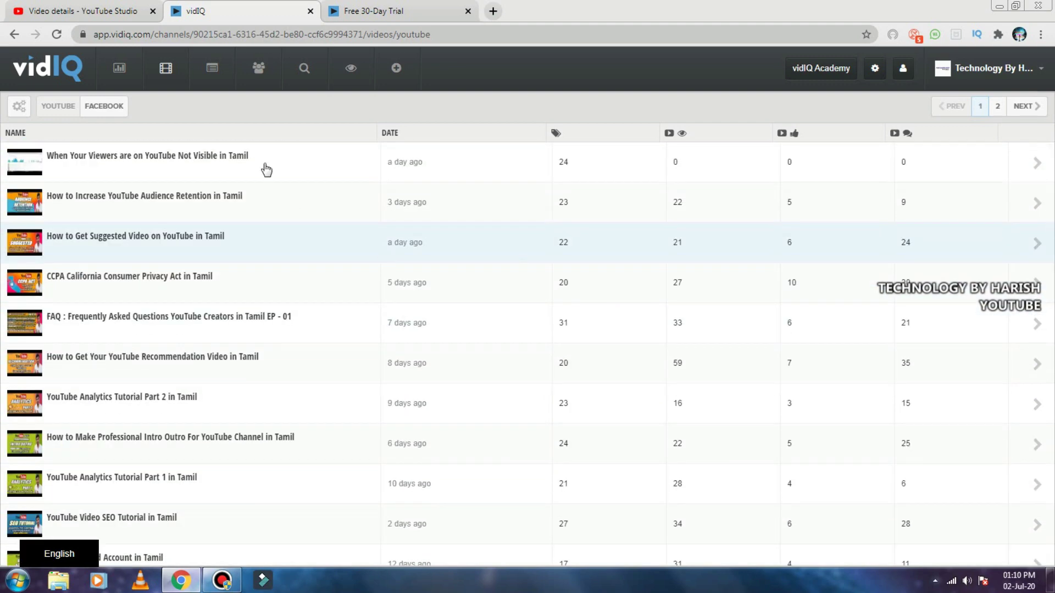
Step: View the Description Campaigns page and examine the Subscriber Analysis page, including top videos and channels watched
{"action": "left_click", "coordinate": [214, 68]}
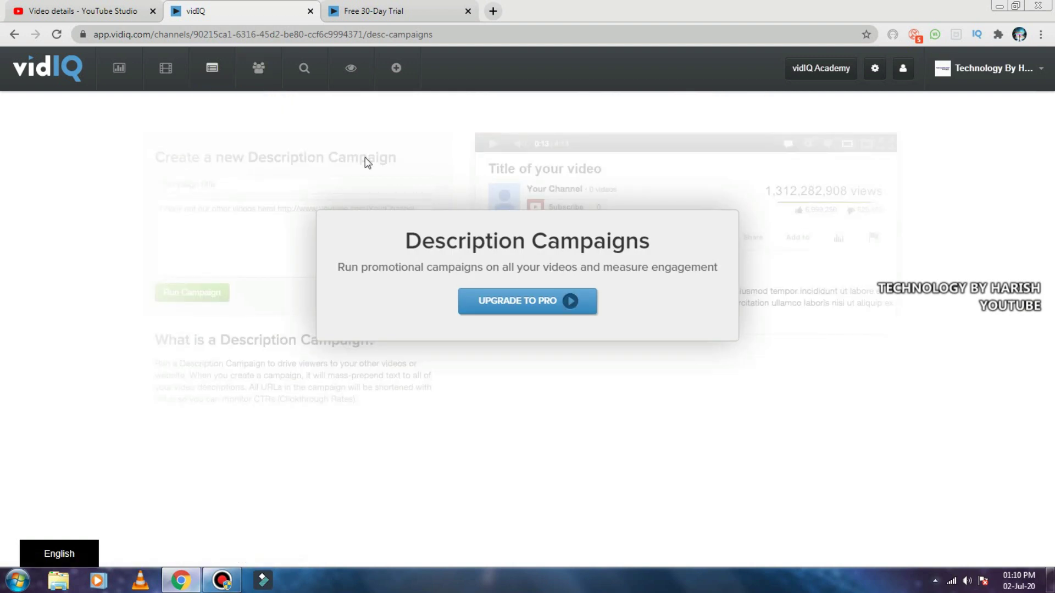
{"action": "left_click", "coordinate": [259, 70]}
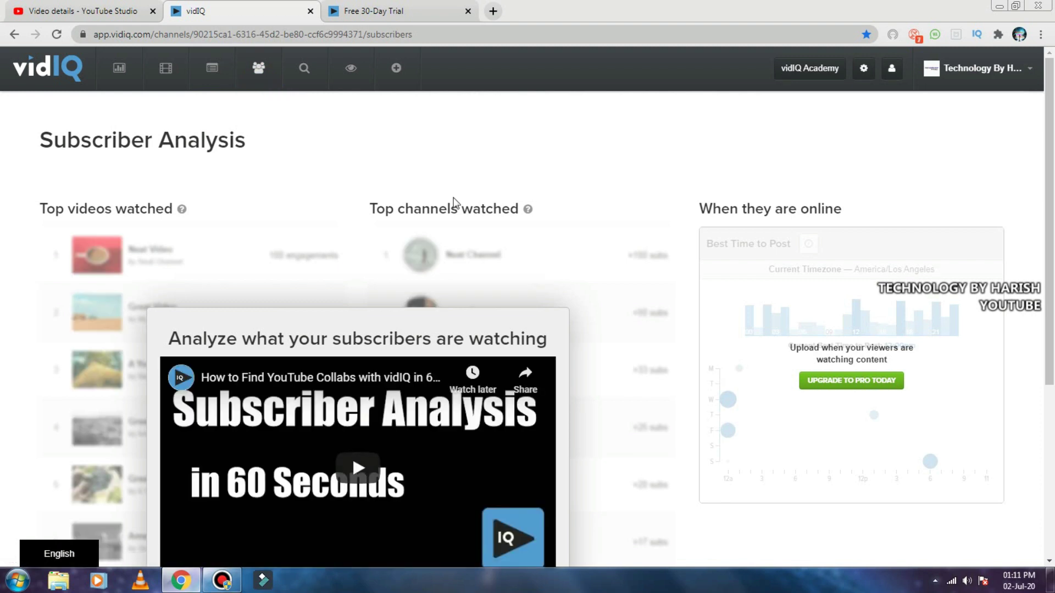
{"action": "scroll", "coordinate": [454, 201], "scroll_direction": "down", "scroll_amount": 5}
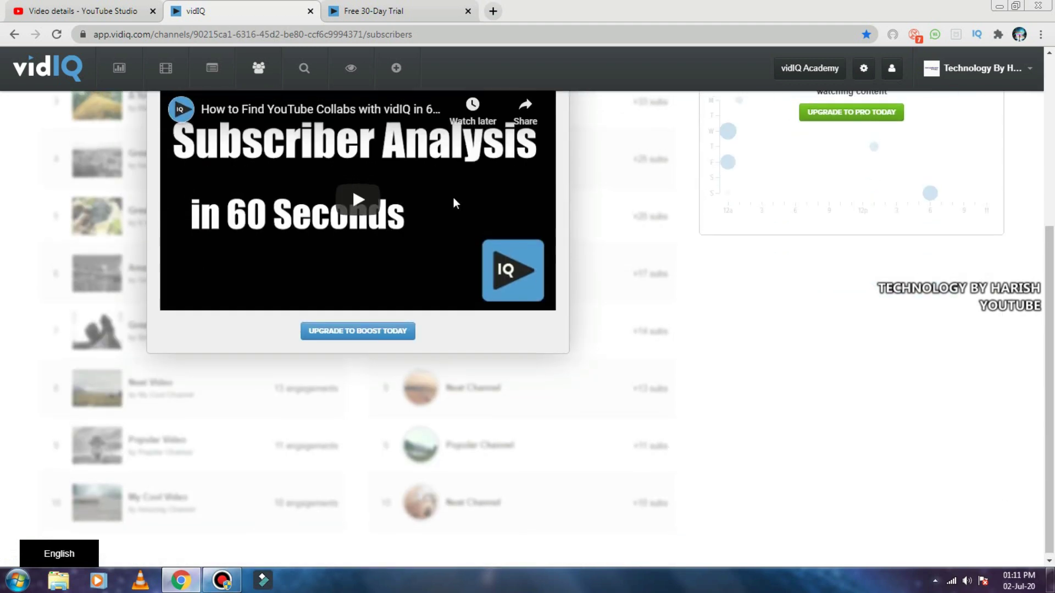
{"action": "scroll", "coordinate": [454, 203], "scroll_direction": "up", "scroll_amount": 5}
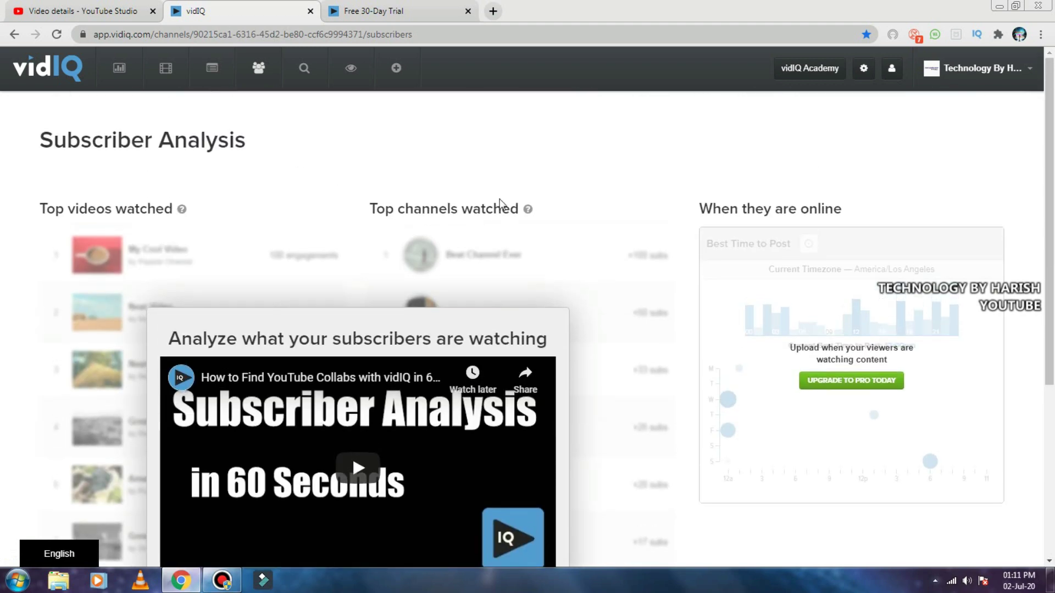
Step: Open the channel competition page and view its Views, Subscribers, Videos and daily average charts, ending on Views
{"action": "left_click", "coordinate": [350, 69]}
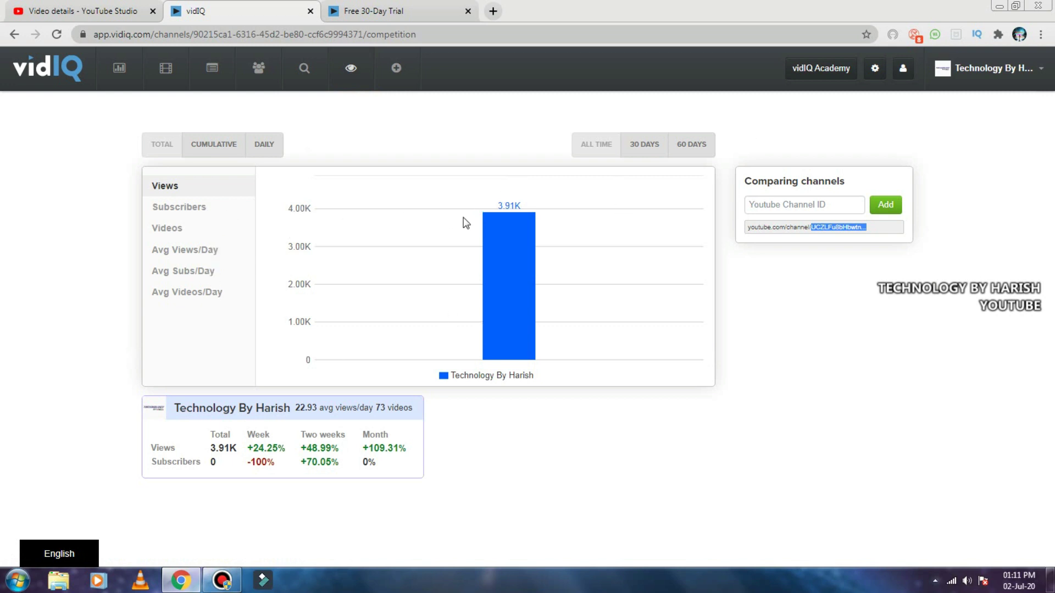
{"action": "left_click", "coordinate": [197, 211]}
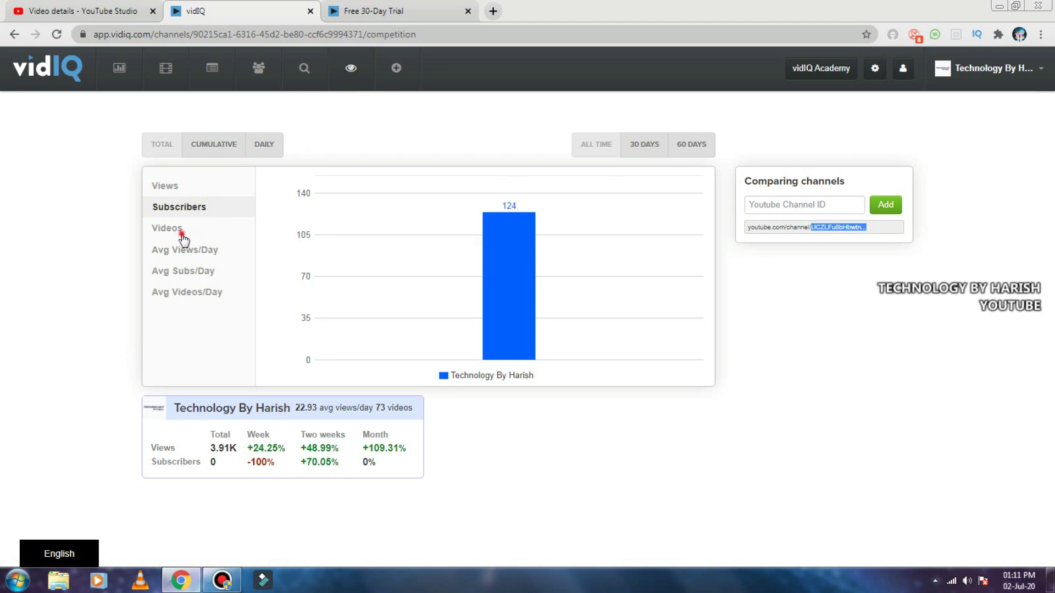
{"action": "left_click", "coordinate": [181, 231]}
{"action": "left_click", "coordinate": [818, 200]}
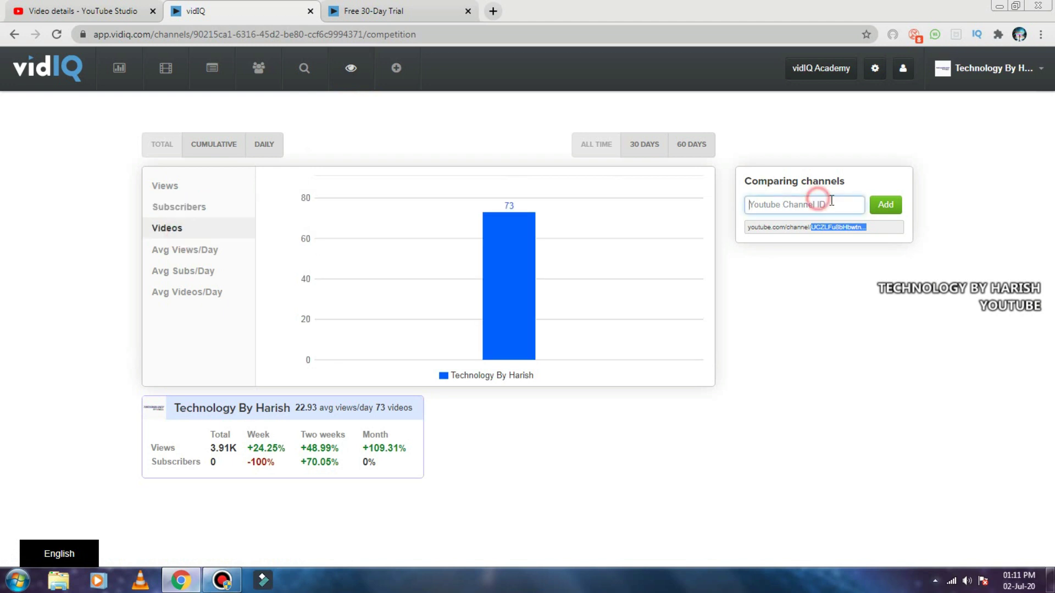
{"action": "left_click", "coordinate": [177, 250]}
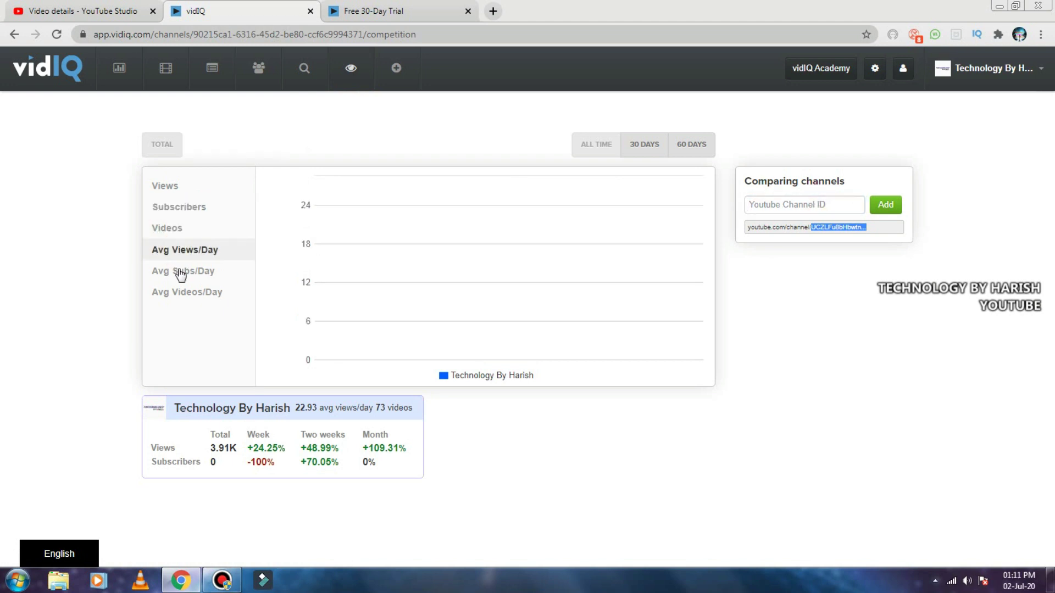
{"action": "left_click", "coordinate": [180, 273]}
{"action": "left_click", "coordinate": [184, 296]}
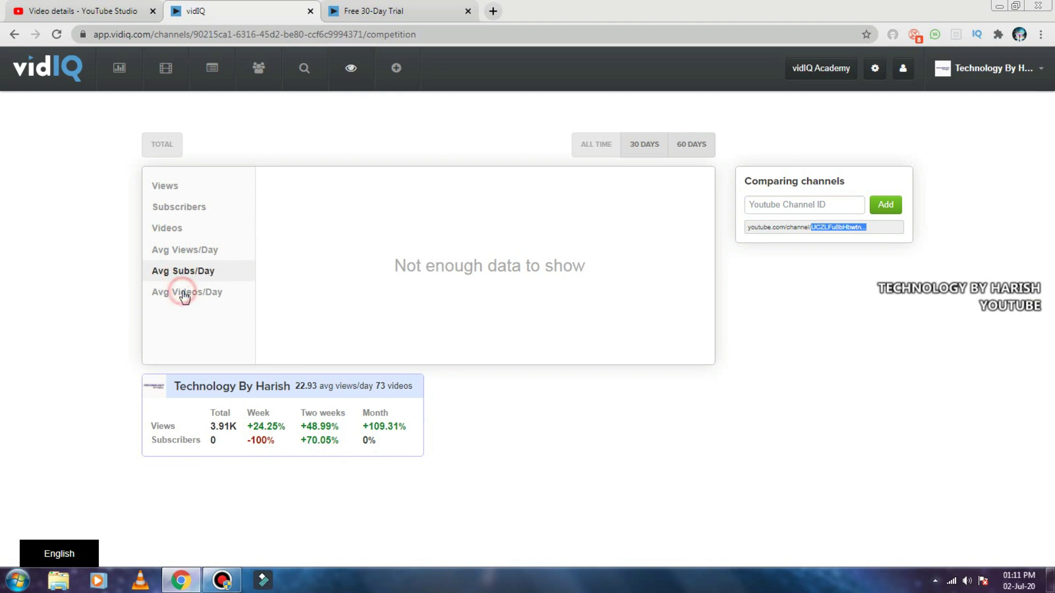
{"action": "left_click", "coordinate": [187, 207]}
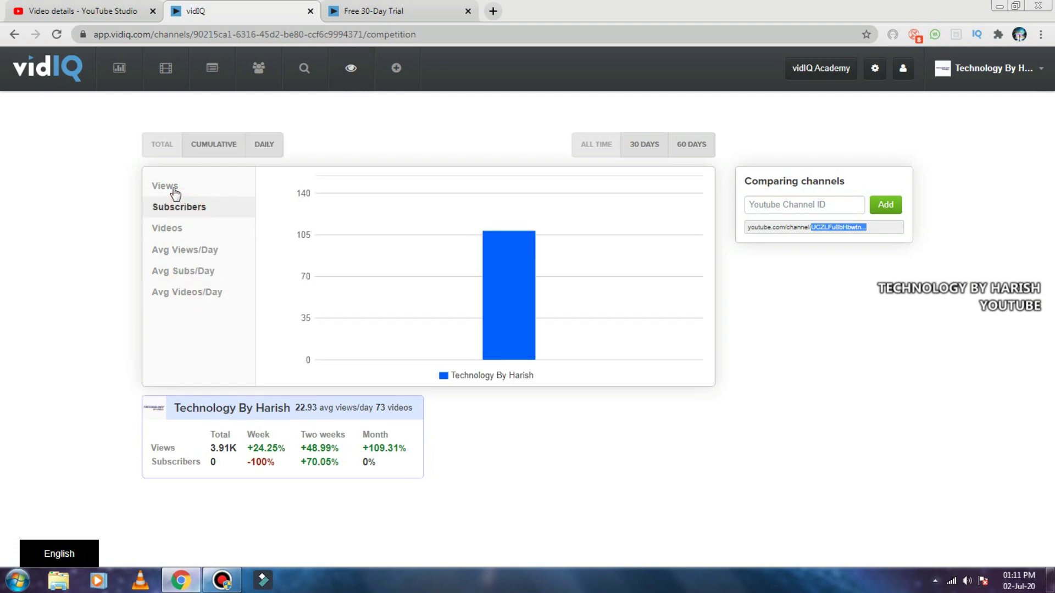
{"action": "left_click", "coordinate": [172, 184]}
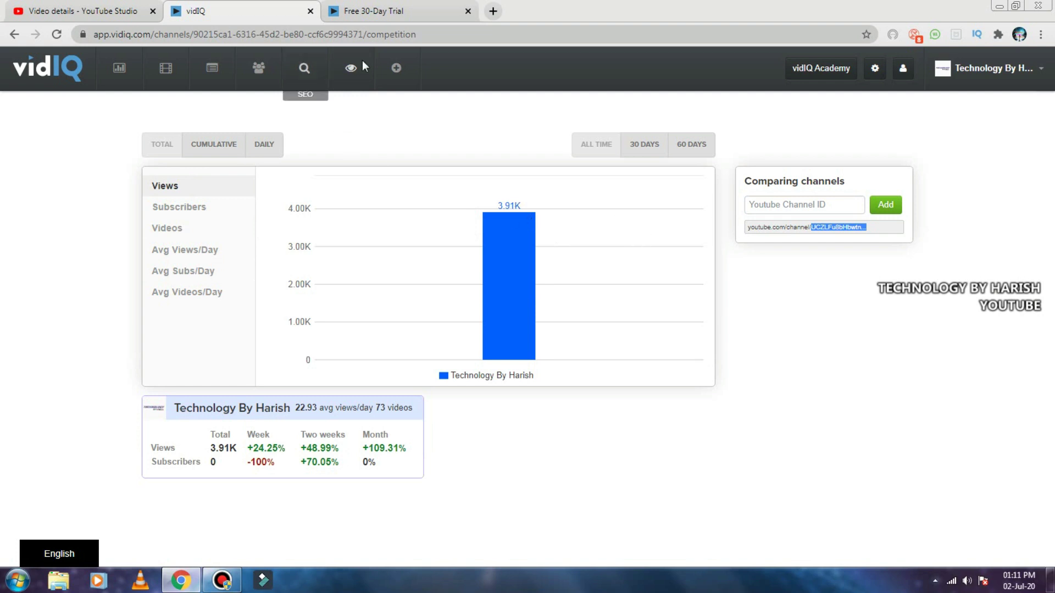
Step: Open the vidIQ upgrade plans and compare the features and monthly prices of Pro, Boost and Boost+
{"action": "left_click", "coordinate": [395, 69]}
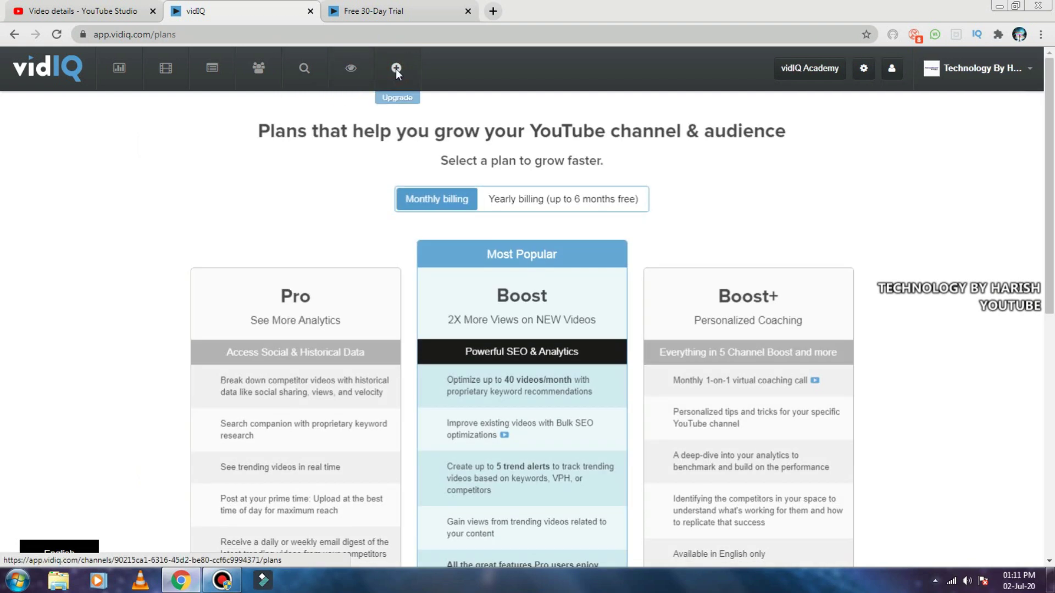
{"action": "scroll", "coordinate": [414, 183], "scroll_direction": "down", "scroll_amount": 3}
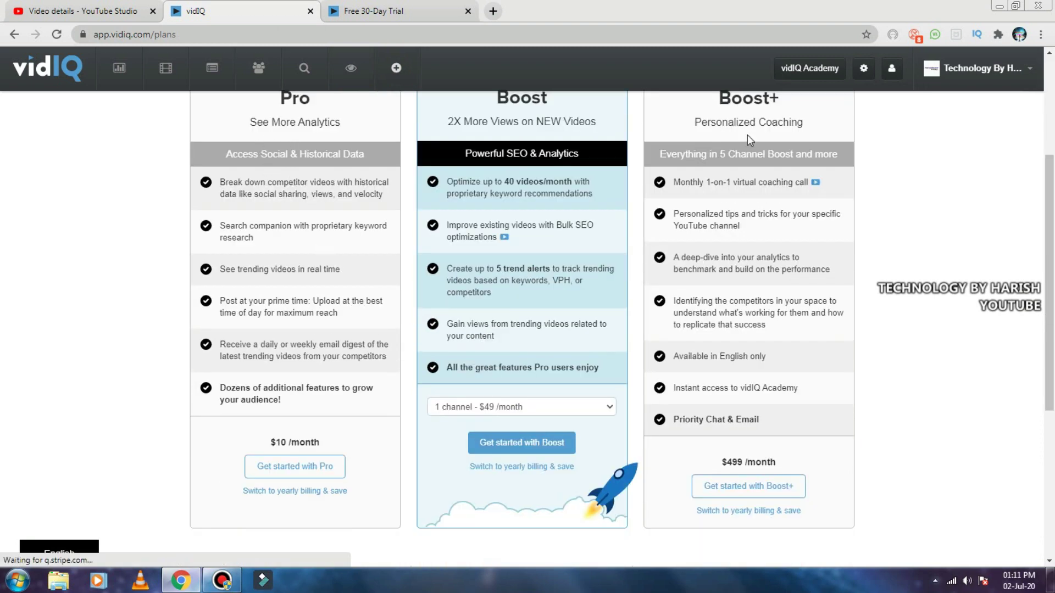
{"action": "scroll", "coordinate": [544, 241], "scroll_direction": "up", "scroll_amount": 3}
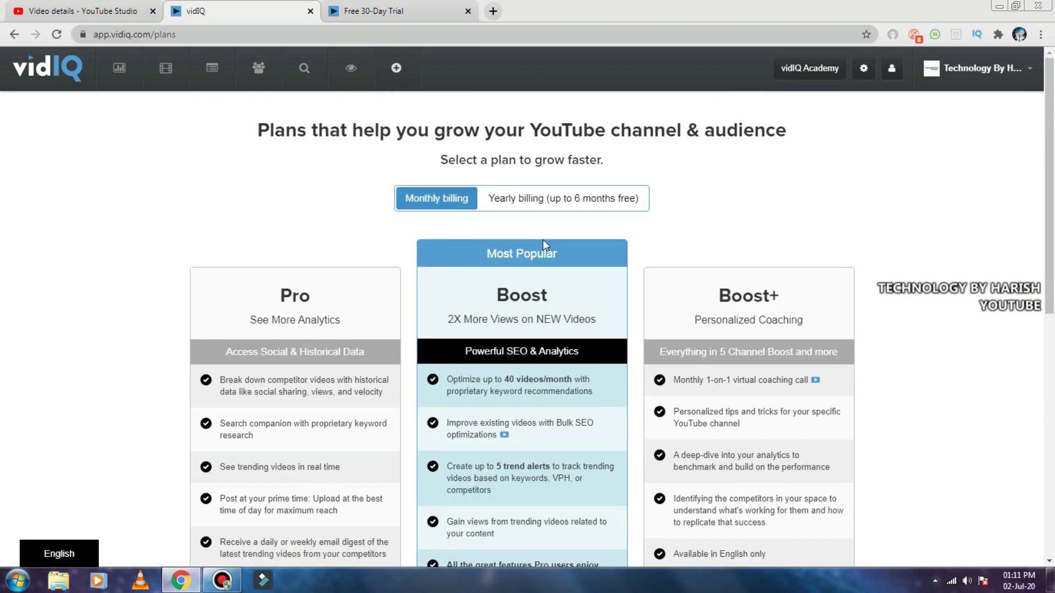
{"action": "scroll", "coordinate": [543, 240], "scroll_direction": "down", "scroll_amount": 5}
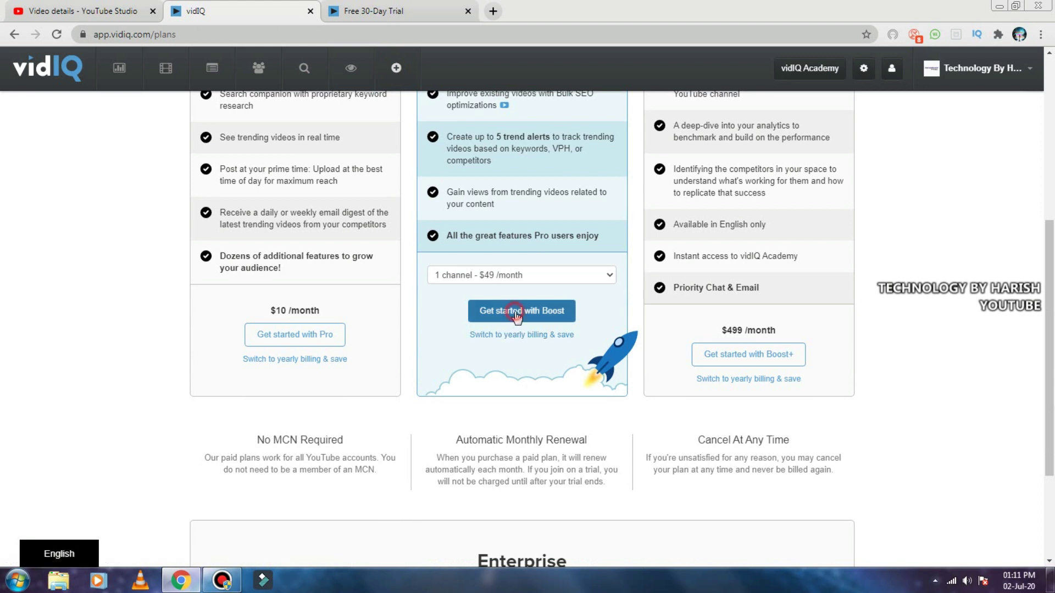
Step: Start an order for the one-channel monthly Boost plan and try card payment in the order summary
{"action": "left_click", "coordinate": [517, 314]}
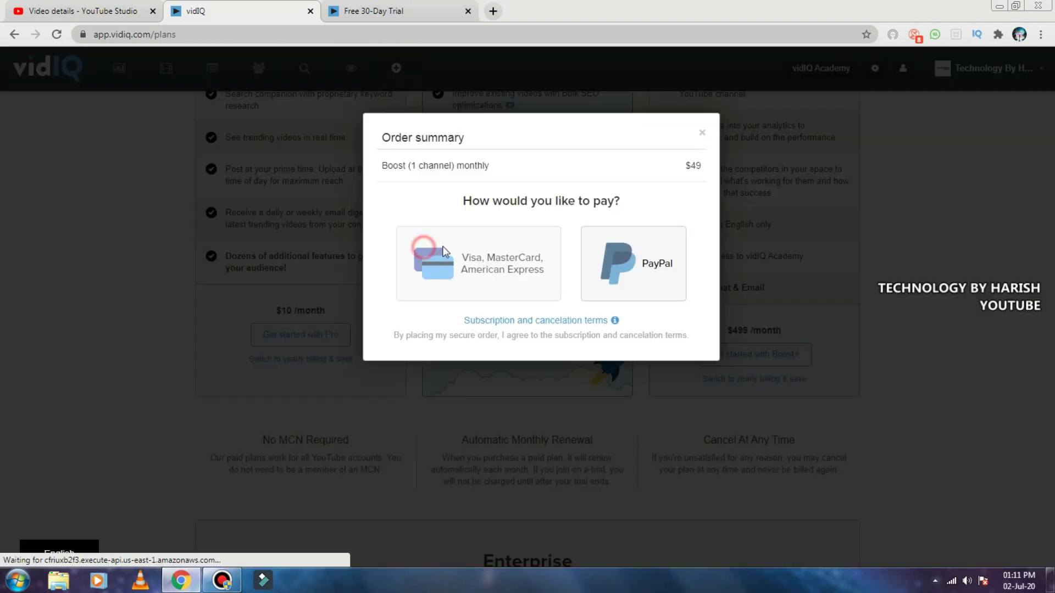
{"action": "left_click_drag", "start_coordinate": [427, 253], "coordinate": [408, 242]}
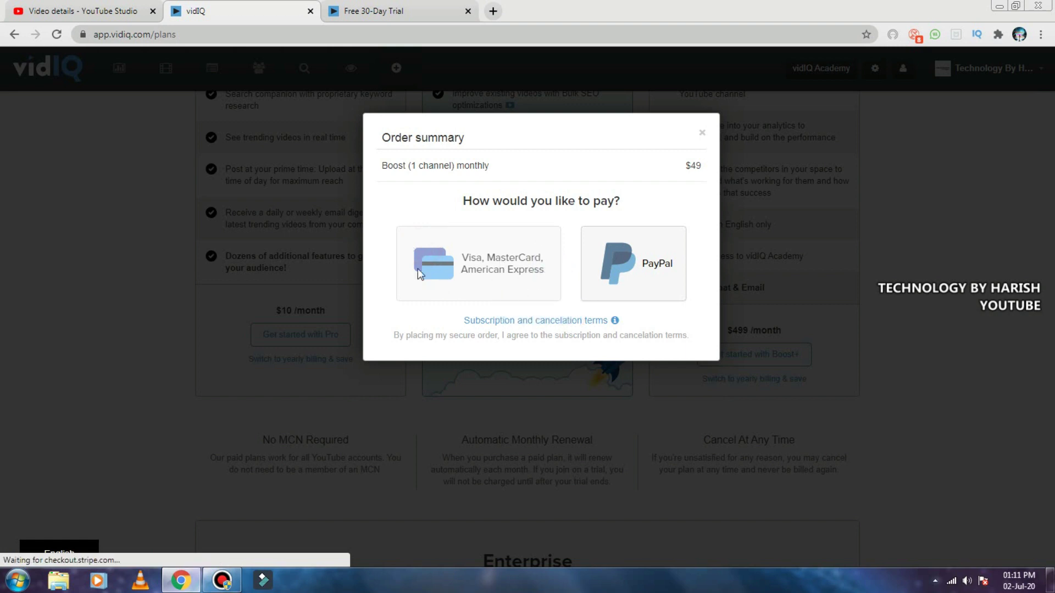
{"action": "left_click", "coordinate": [402, 11]}
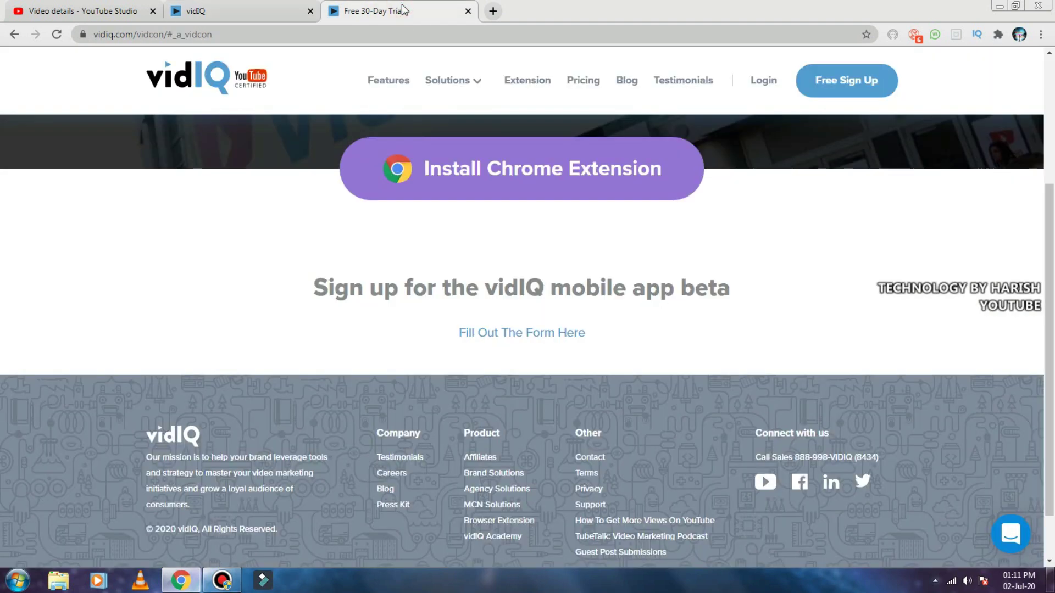
{"action": "left_click", "coordinate": [248, 10]}
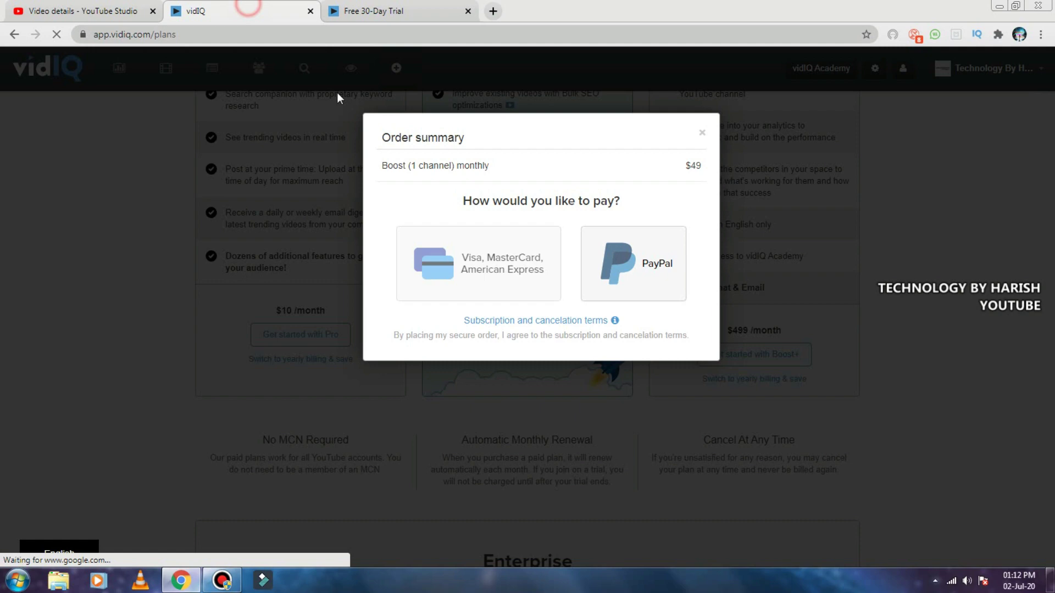
Step: Show the Free 30-Day Vidcon Trial page and highlight its heading and the promo code VIDCON
{"action": "left_click", "coordinate": [377, 16]}
{"action": "scroll", "coordinate": [406, 189], "scroll_direction": "up", "scroll_amount": 4}
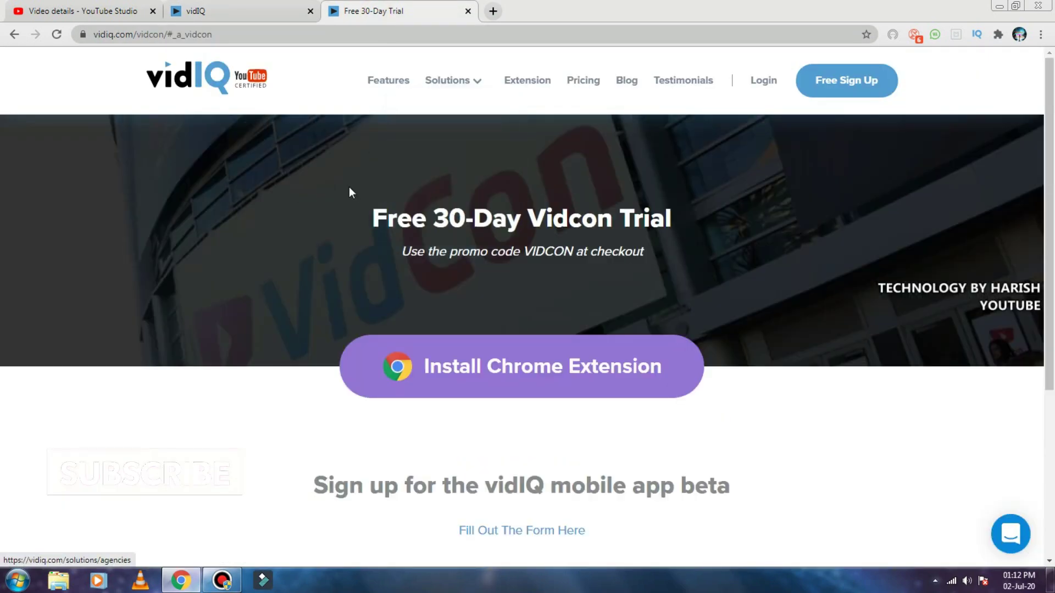
{"action": "left_click_drag", "start_coordinate": [527, 248], "coordinate": [572, 249]}
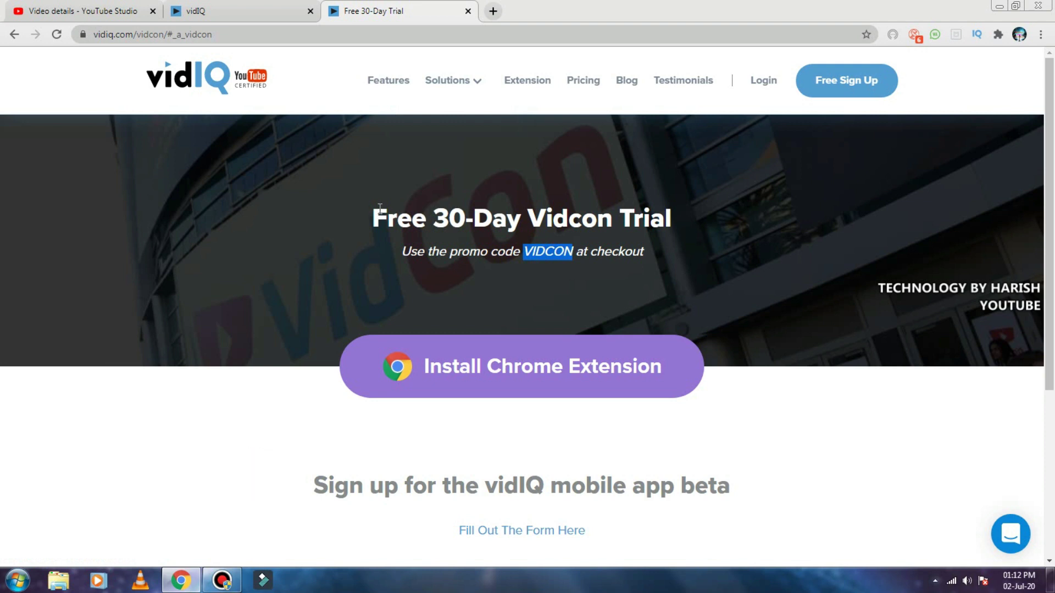
{"action": "left_click_drag", "start_coordinate": [369, 214], "coordinate": [710, 224]}
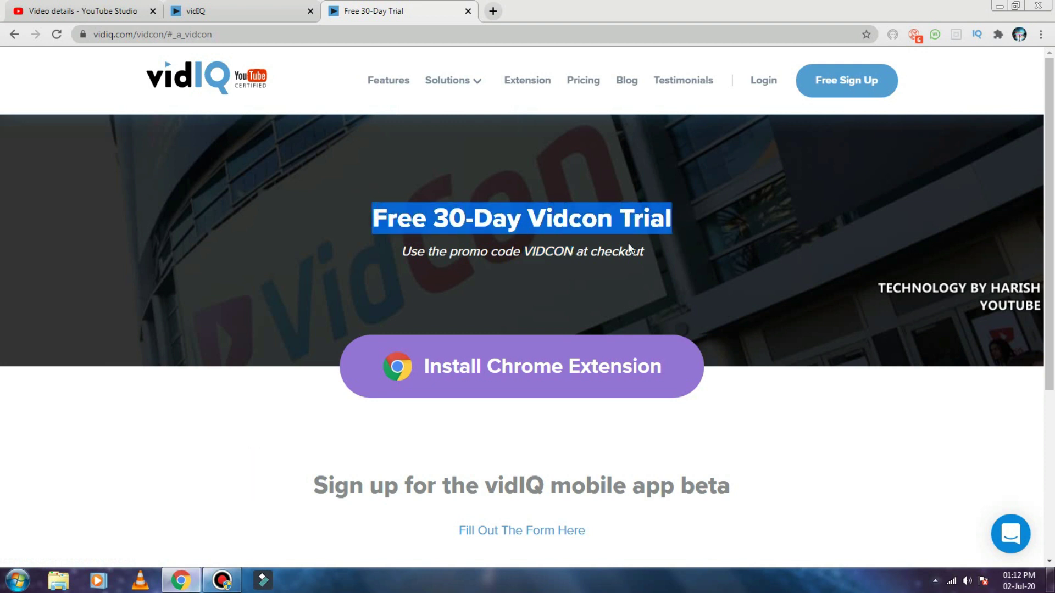
{"action": "left_click_drag", "start_coordinate": [527, 253], "coordinate": [563, 253]}
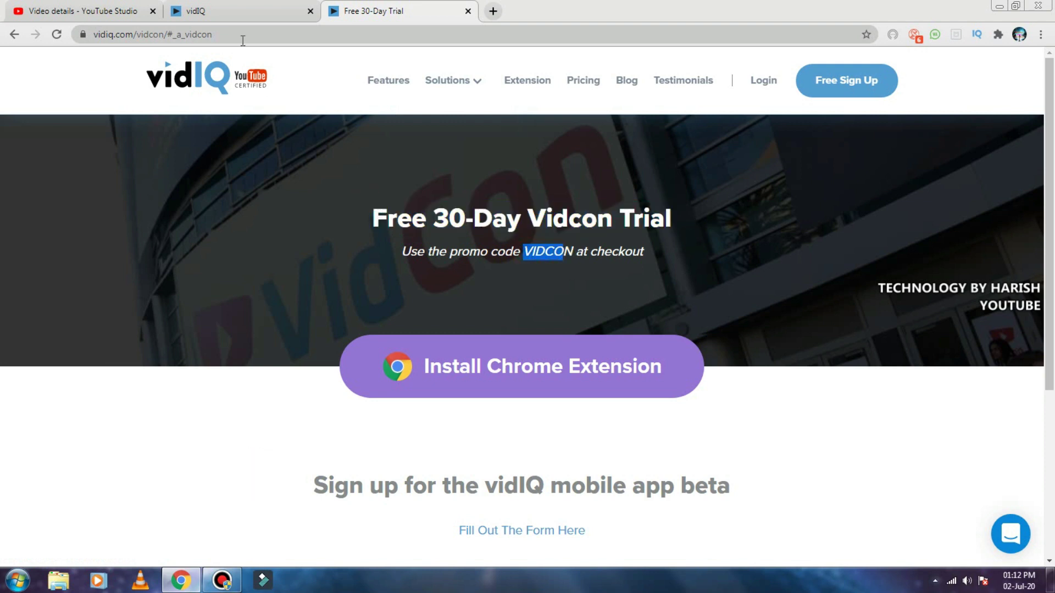
Step: Return to the vidIQ plans page and close the Boost order summary without paying
{"action": "left_click", "coordinate": [236, 11]}
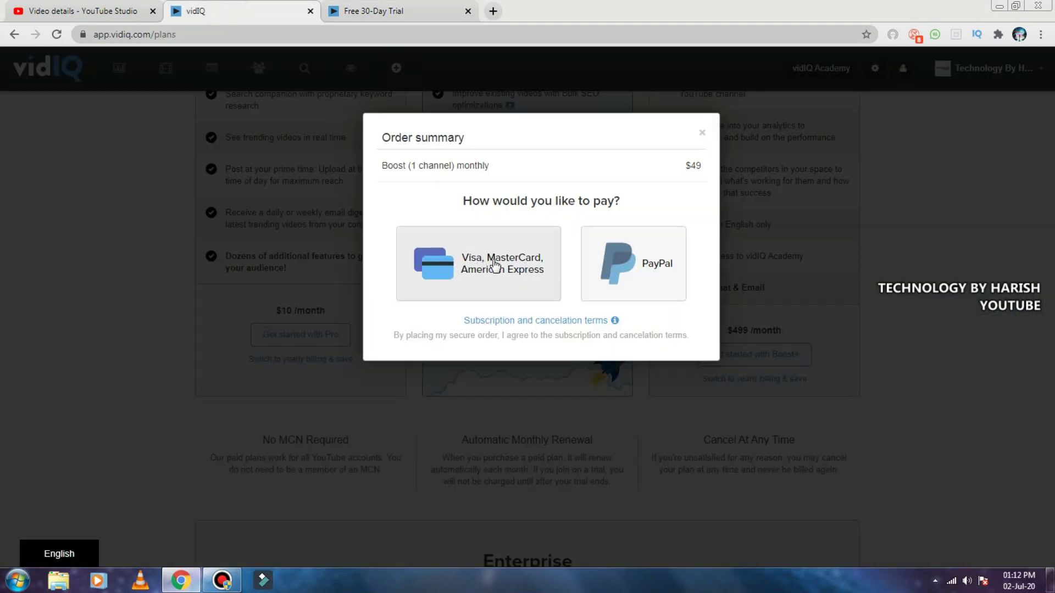
{"action": "left_click", "coordinate": [702, 132]}
{"action": "scroll", "coordinate": [433, 109], "scroll_direction": "up", "scroll_amount": 2}
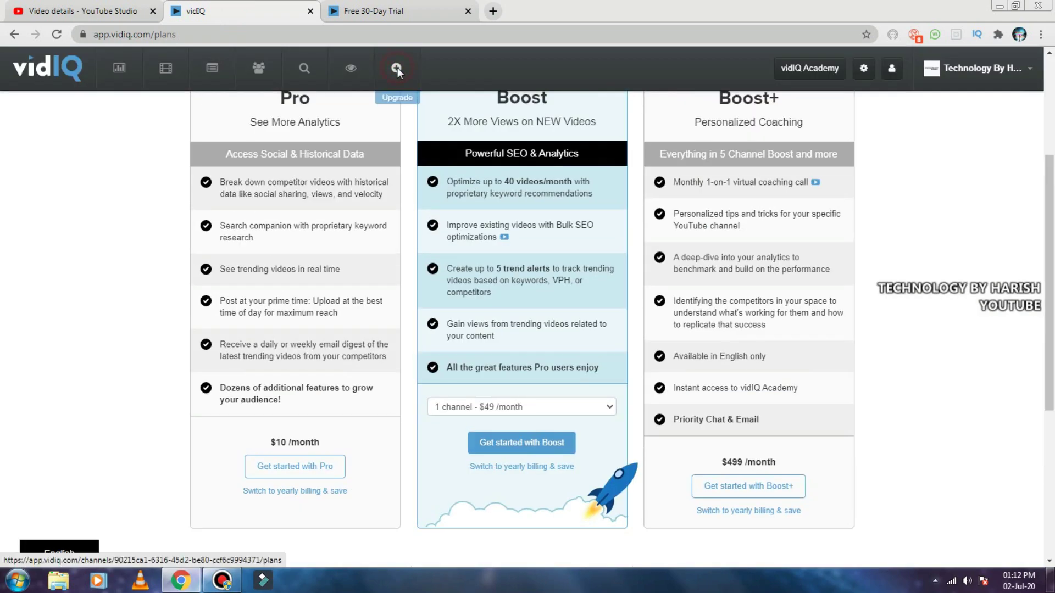
Step: Check the plan prices under yearly billing, restore monthly billing, and view the plans again
{"action": "scroll", "coordinate": [437, 128], "scroll_direction": "down", "scroll_amount": 3}
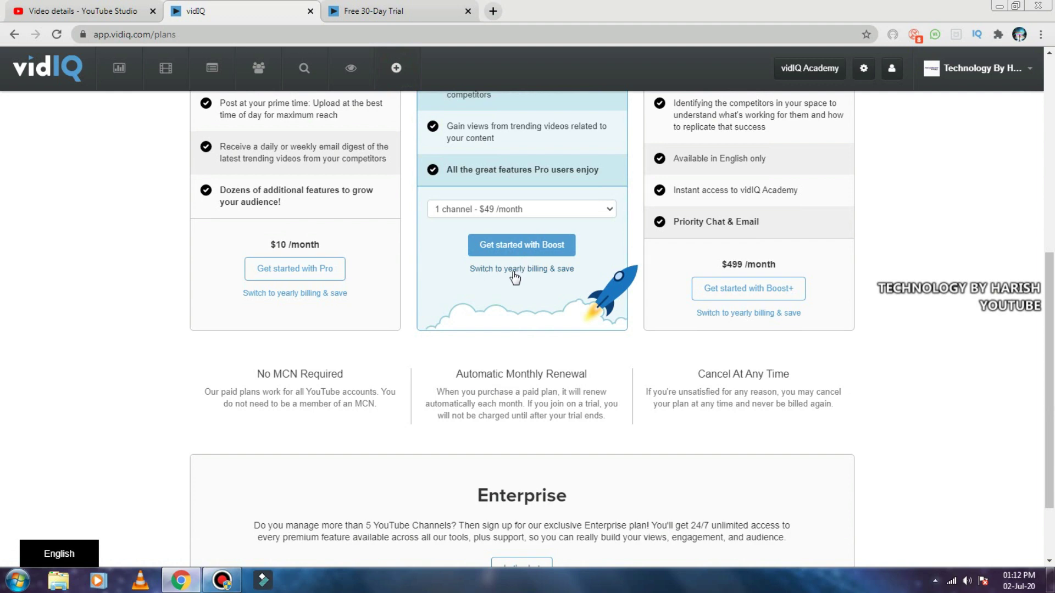
{"action": "left_click", "coordinate": [513, 271]}
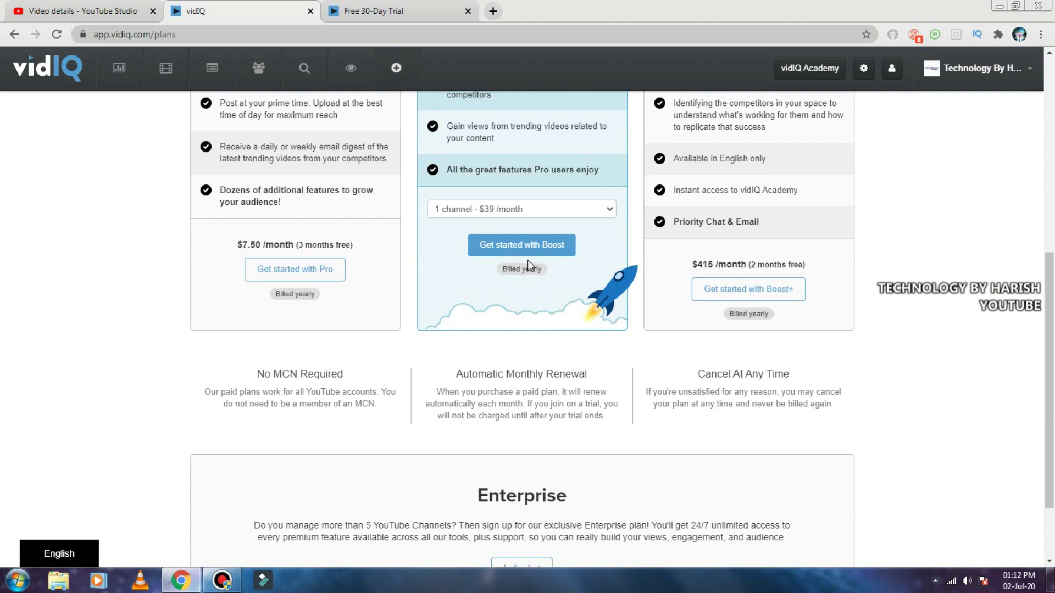
{"action": "scroll", "coordinate": [427, 162], "scroll_direction": "up", "scroll_amount": 7}
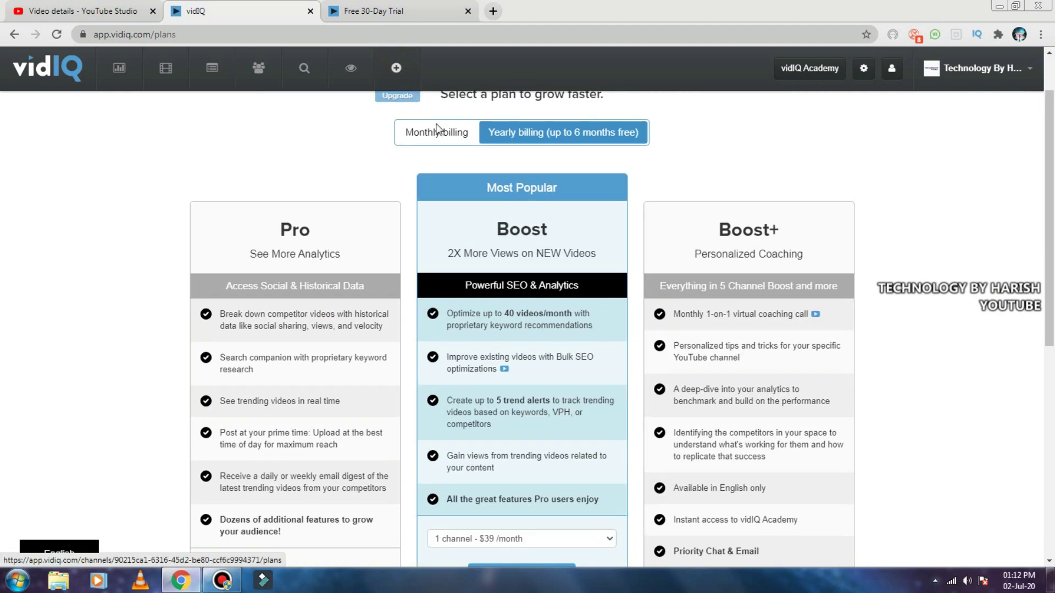
{"action": "left_click", "coordinate": [436, 202]}
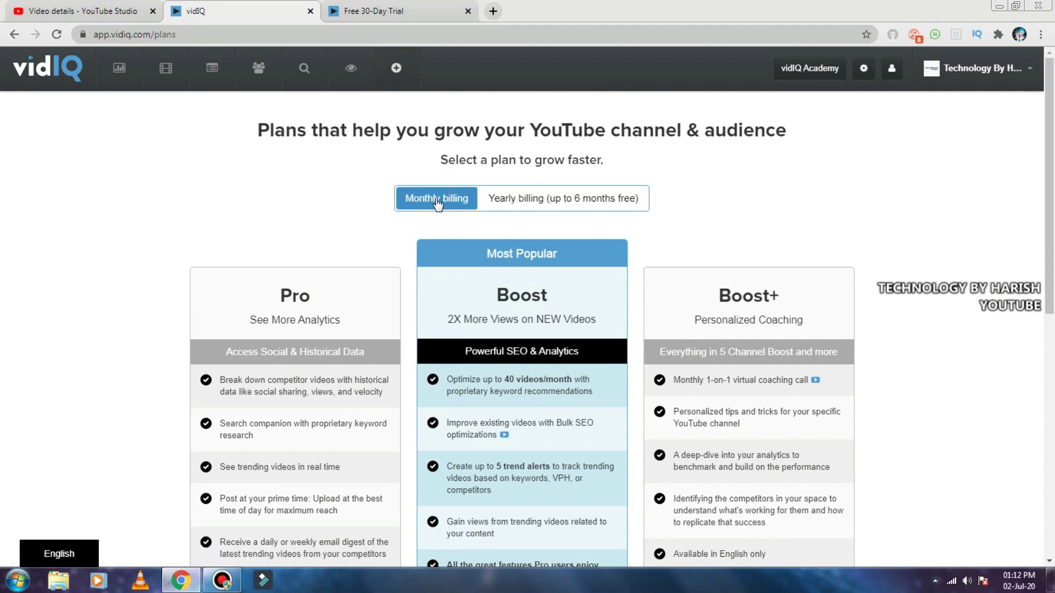
{"action": "left_click", "coordinate": [396, 68]}
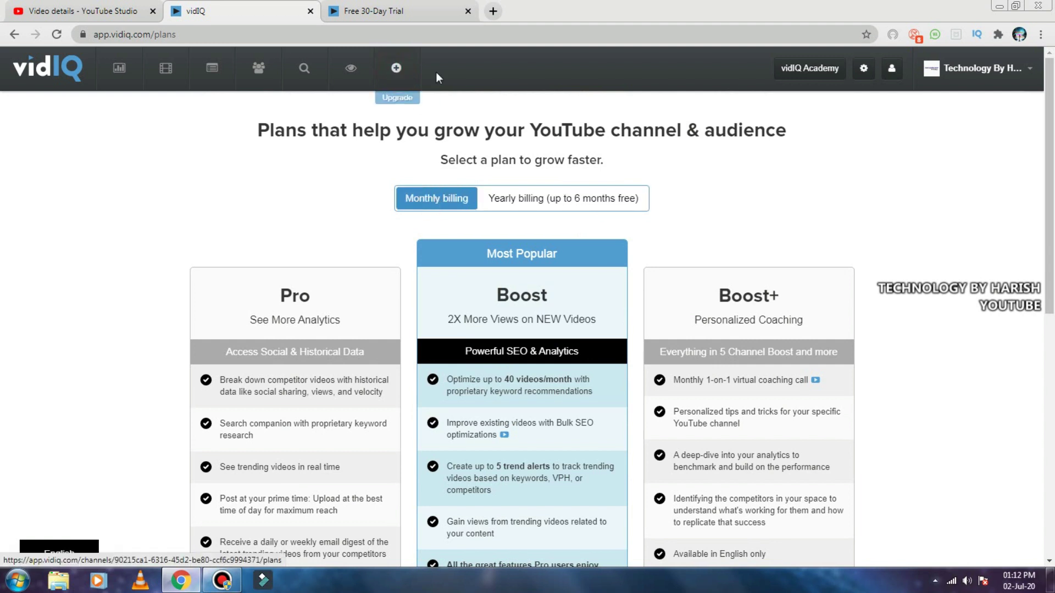
{"action": "scroll", "coordinate": [467, 187], "scroll_direction": "down", "scroll_amount": 5}
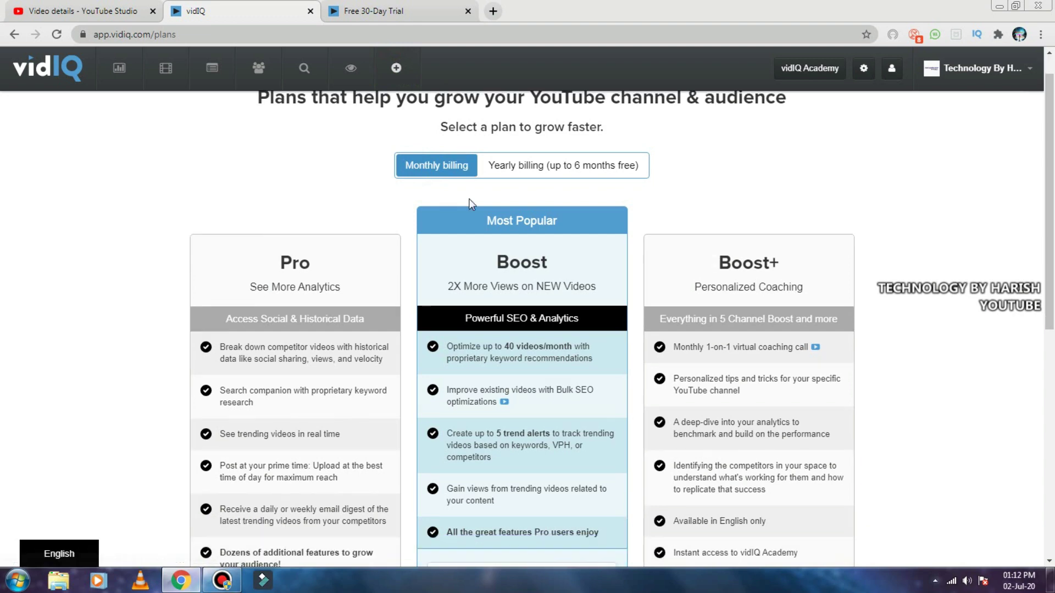
Step: Return to the video details page in YouTube Studio, highlight the vidIQ SEO score, and review the video's tags and tag tools
{"action": "left_click", "coordinate": [99, 11]}
{"action": "scroll", "coordinate": [428, 307], "scroll_direction": "down", "scroll_amount": 3}
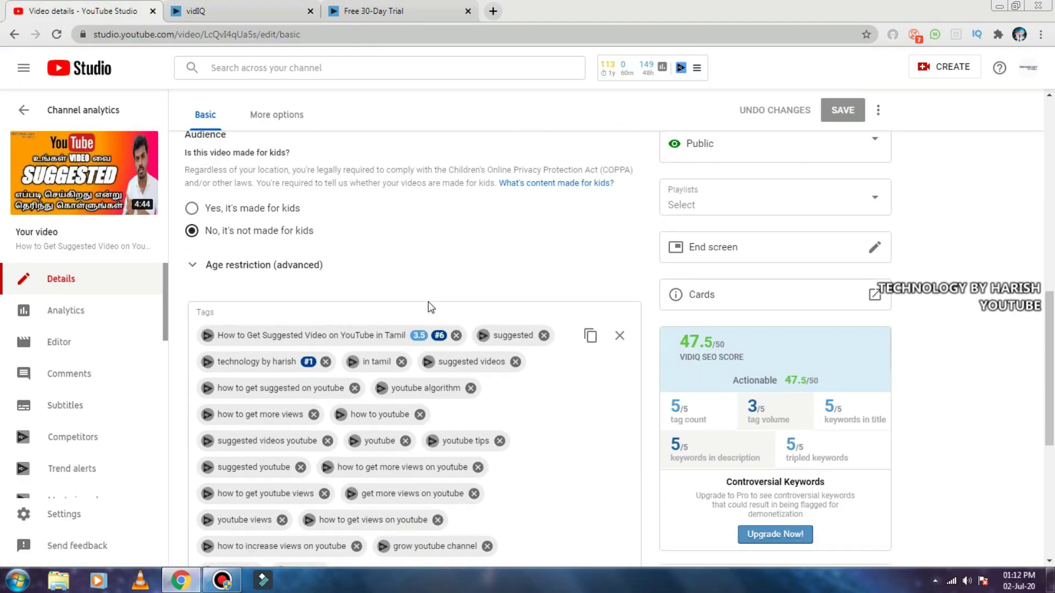
{"action": "left_click_drag", "start_coordinate": [668, 341], "coordinate": [709, 345]}
{"action": "scroll", "coordinate": [655, 328], "scroll_direction": "down", "scroll_amount": 3}
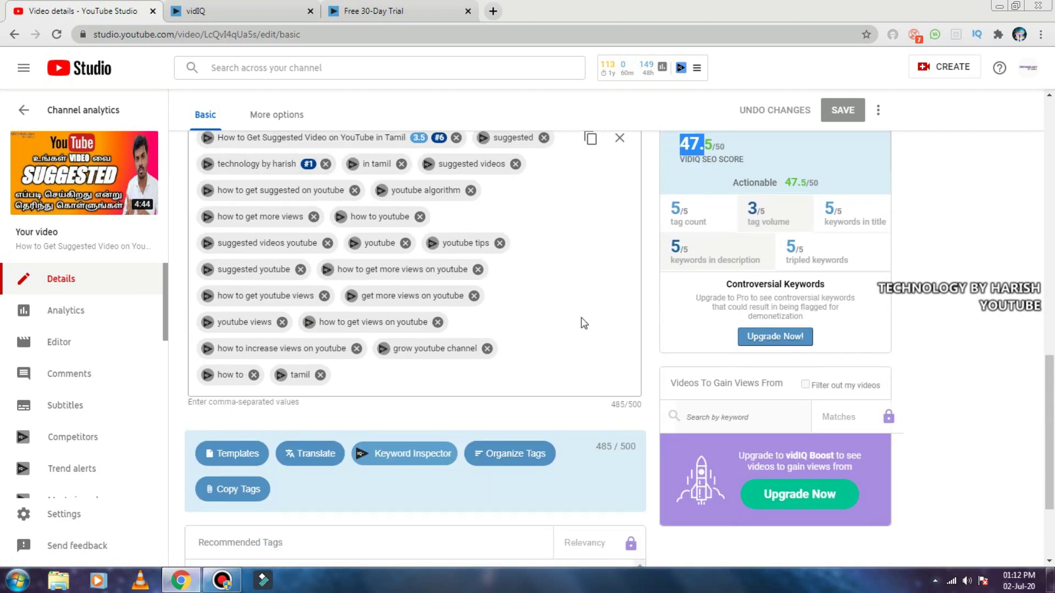
{"action": "scroll", "coordinate": [472, 292], "scroll_direction": "down", "scroll_amount": 2}
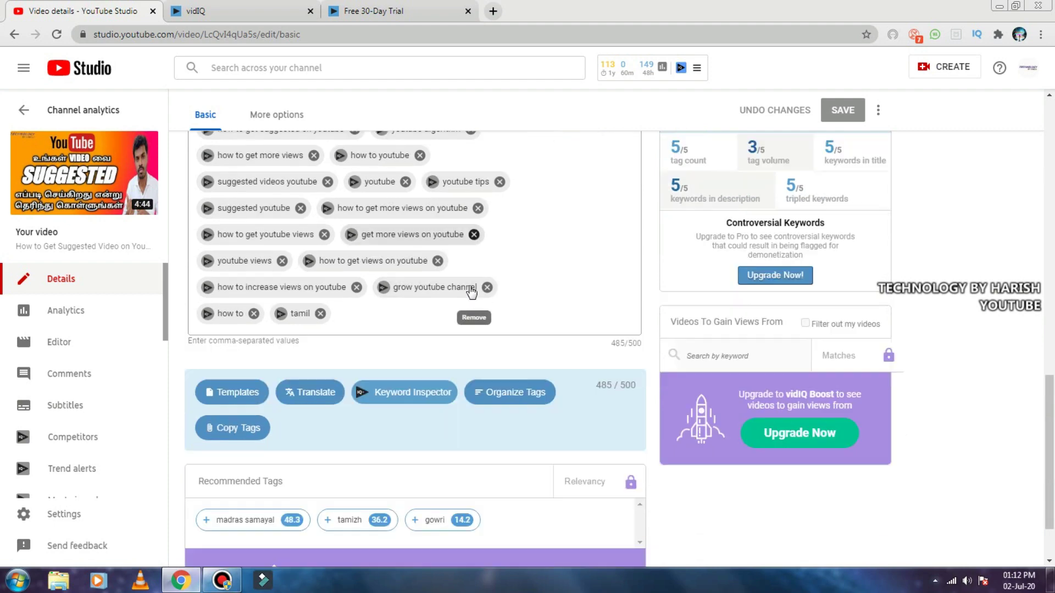
{"action": "scroll", "coordinate": [468, 237], "scroll_direction": "up", "scroll_amount": 1}
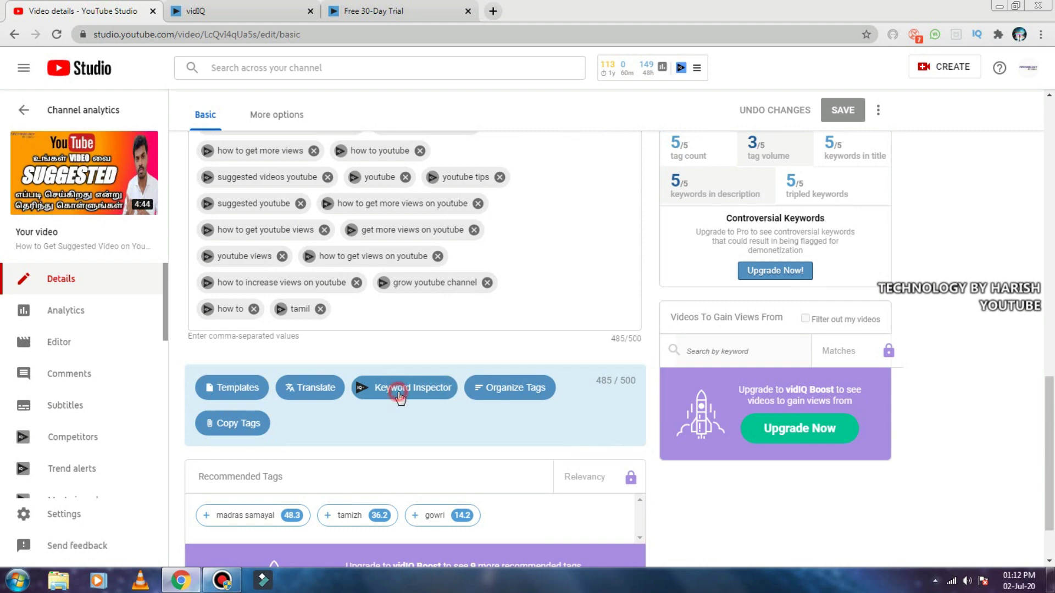
Step: Open the vidIQ Keyword Inspector from the tag tools and get results for the keyword "suggested views"
{"action": "left_click", "coordinate": [399, 395]}
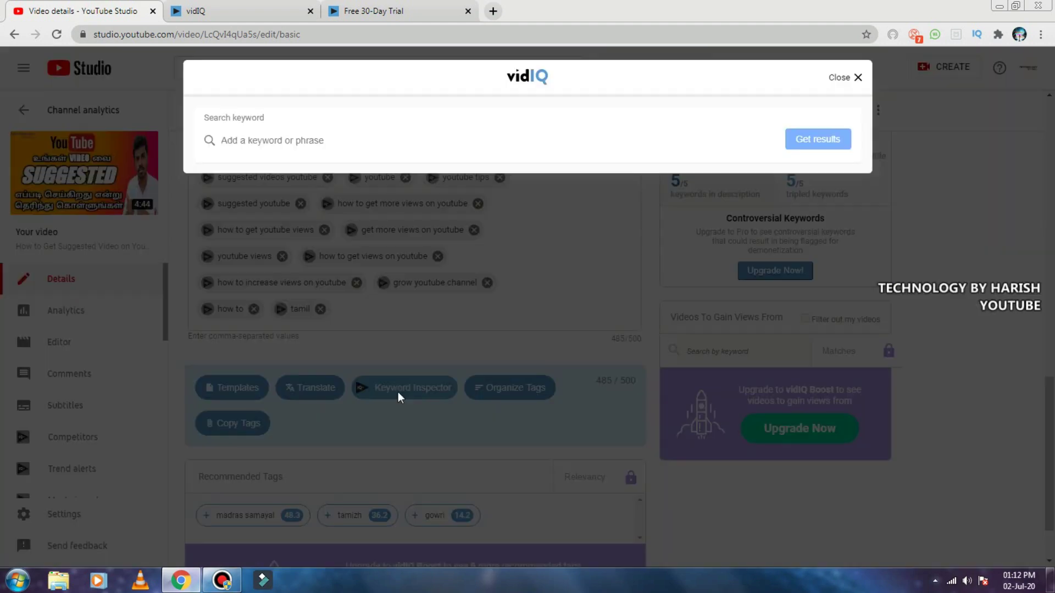
{"action": "left_click", "coordinate": [348, 139]}
{"action": "type", "text": "suggested views"}
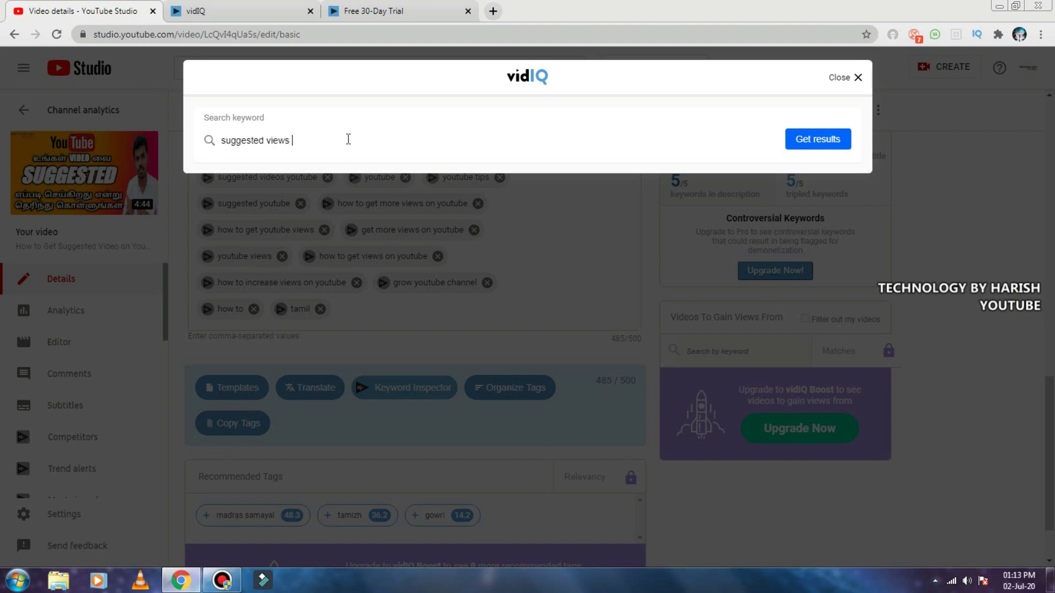
{"action": "left_click", "coordinate": [802, 138]}
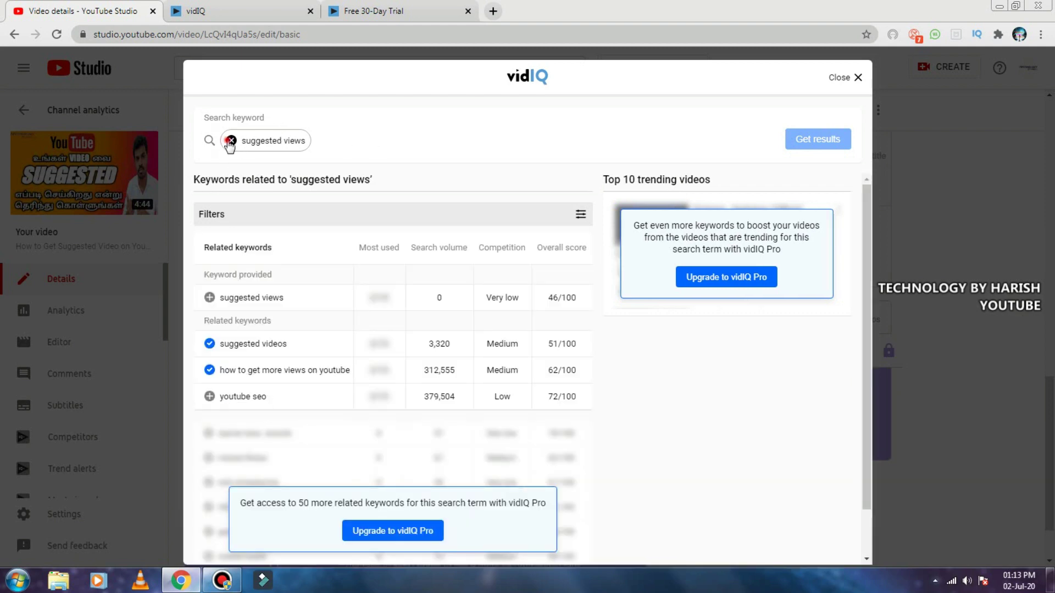
Step: Replace the keyword in the Keyword Inspector with "how to get" and get its related keyword results
{"action": "left_click", "coordinate": [230, 141]}
{"action": "type", "text": "how to get"}
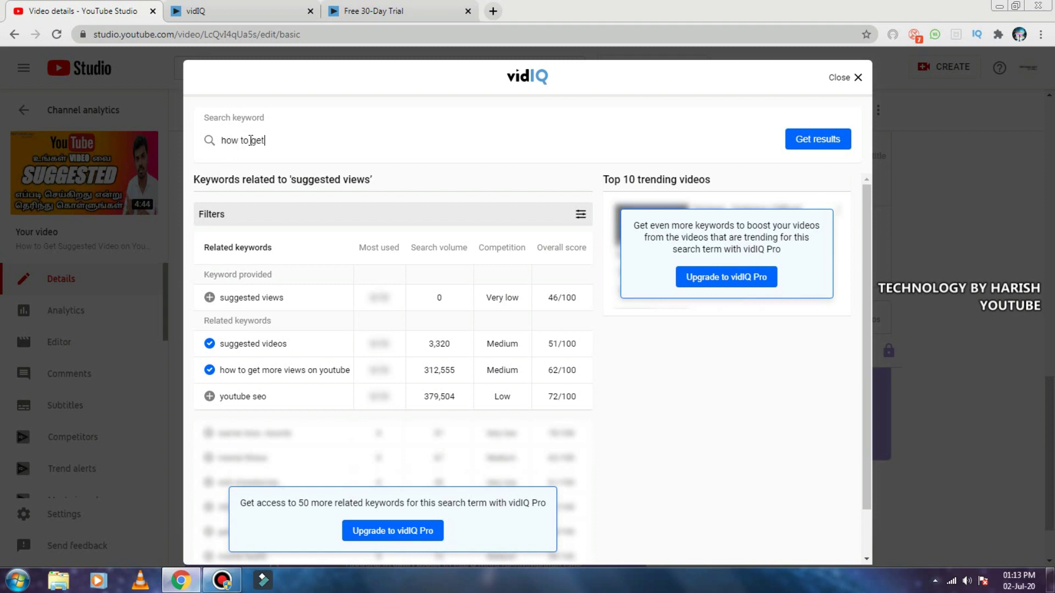
{"action": "left_click", "coordinate": [799, 142]}
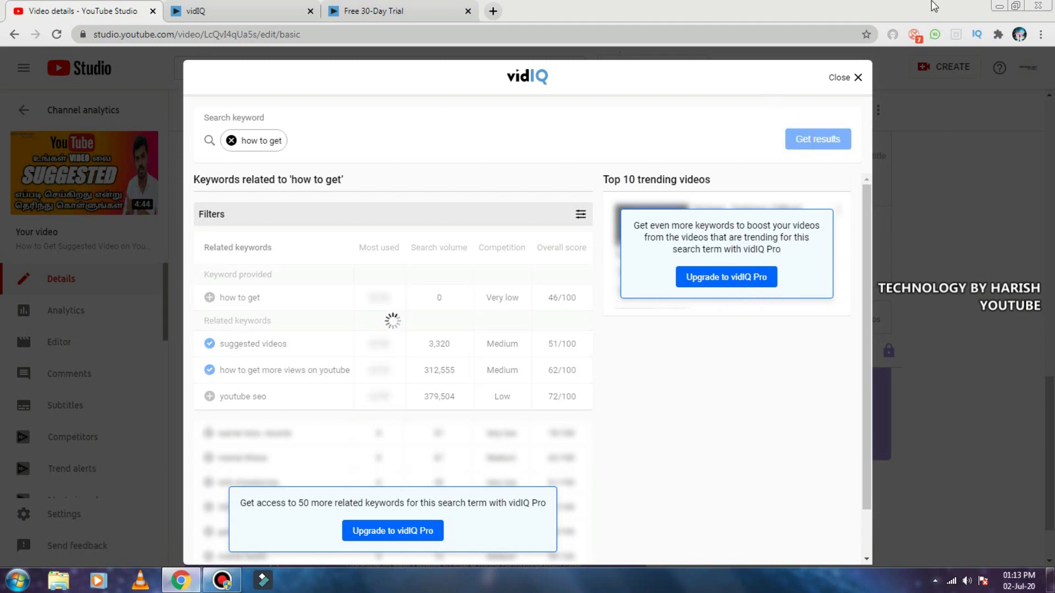